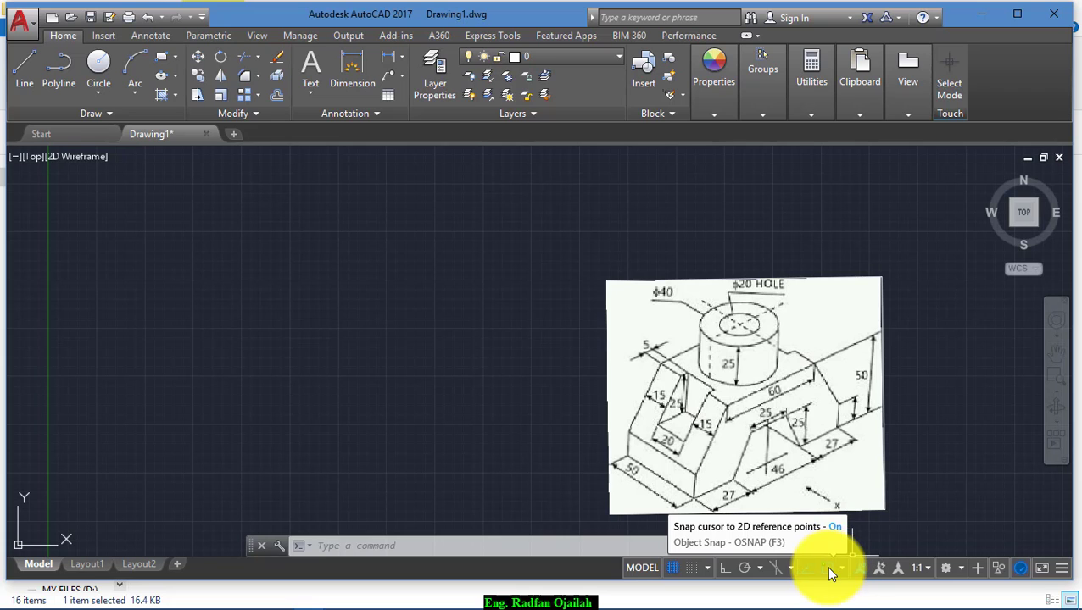
Step: Set the grid snap type to isometric snap and make the top isoplane active
left_click(830, 572)
left_click(744, 536)
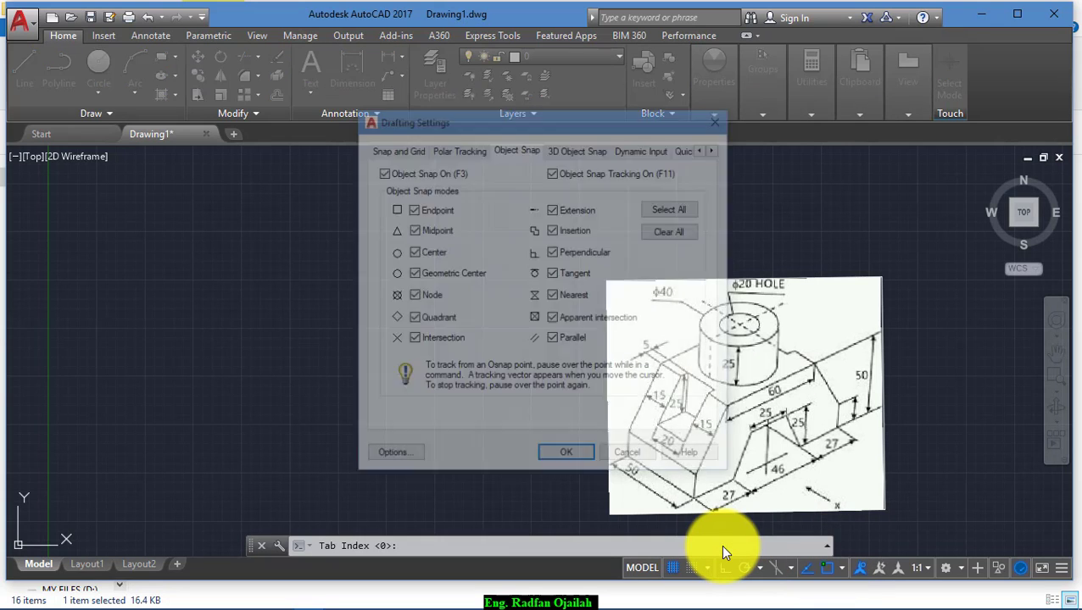
left_click(395, 149)
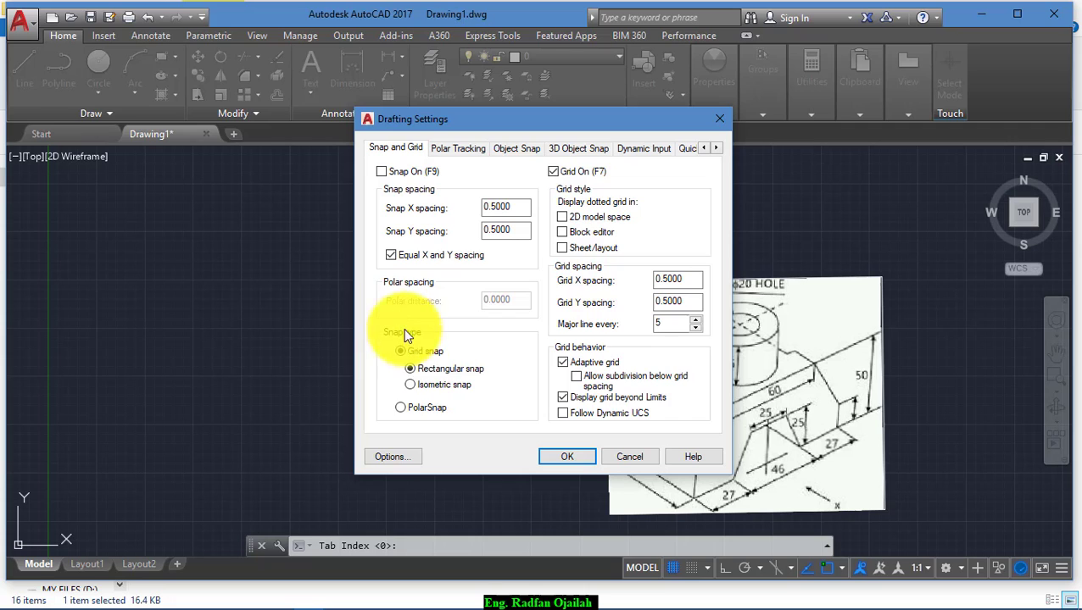
left_click(414, 384)
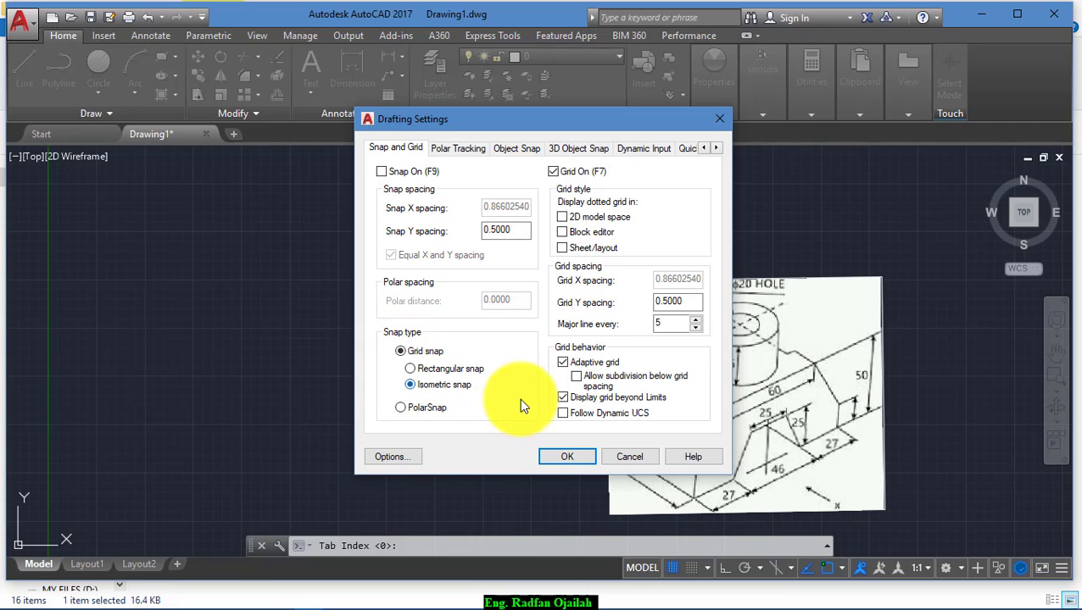
left_click(555, 456)
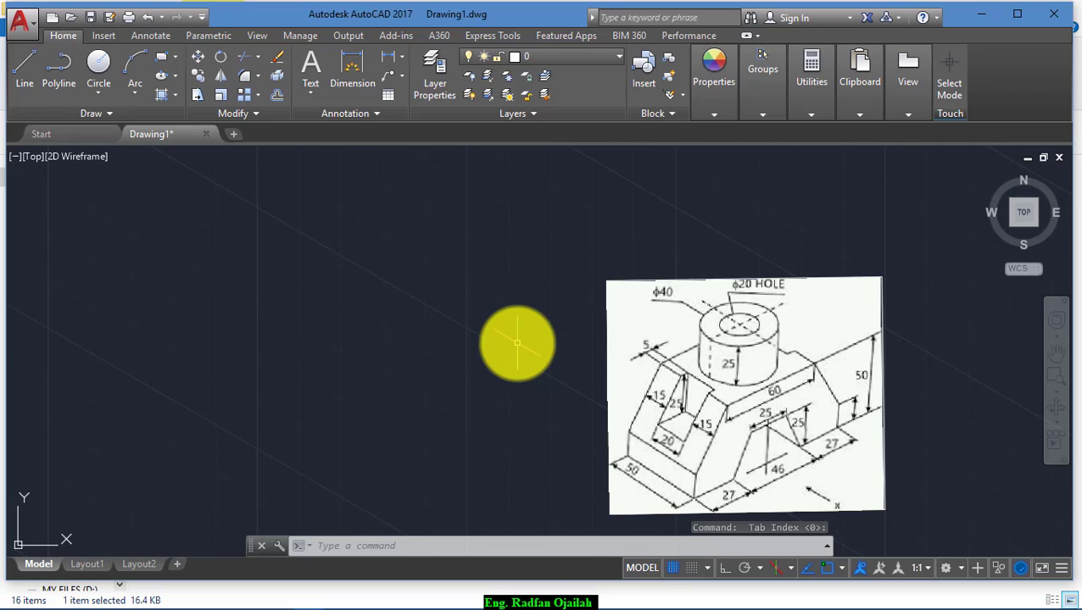
key("F5")
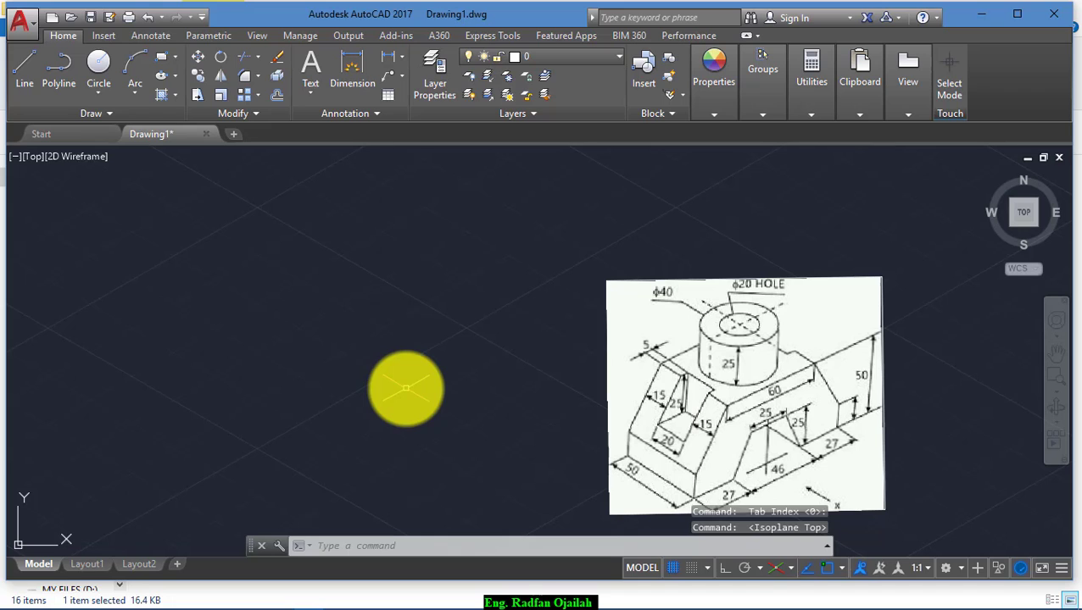
type("l")
key("Return")
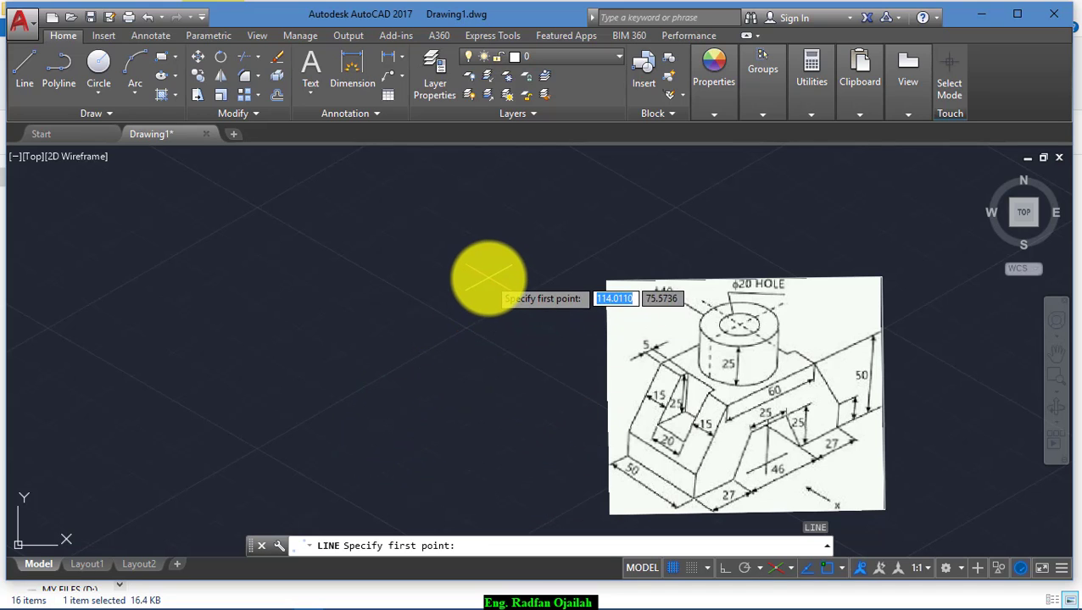
left_click(289, 509)
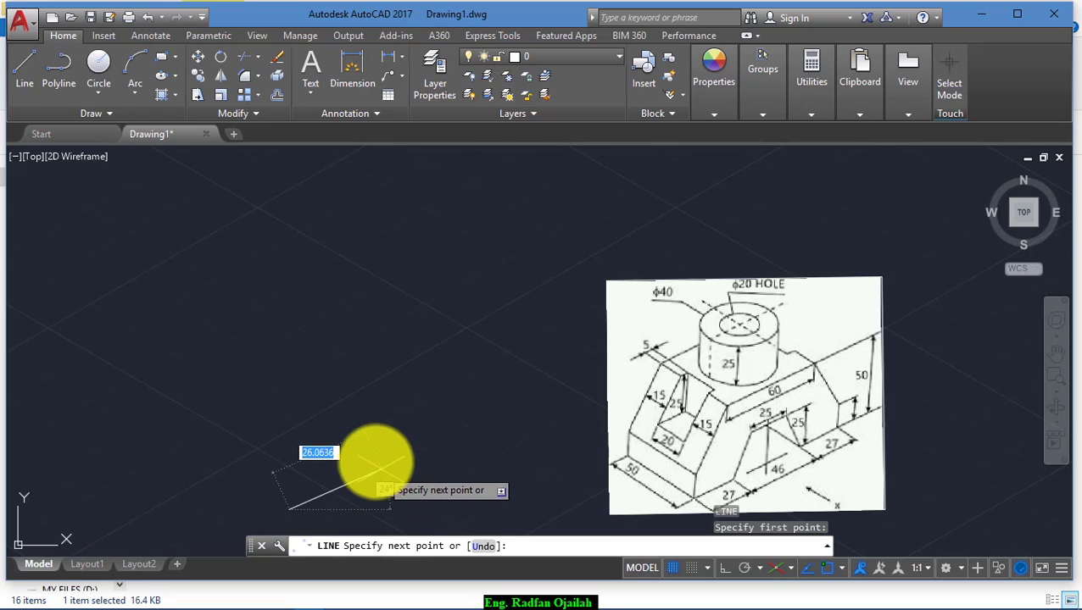
key("Escape")
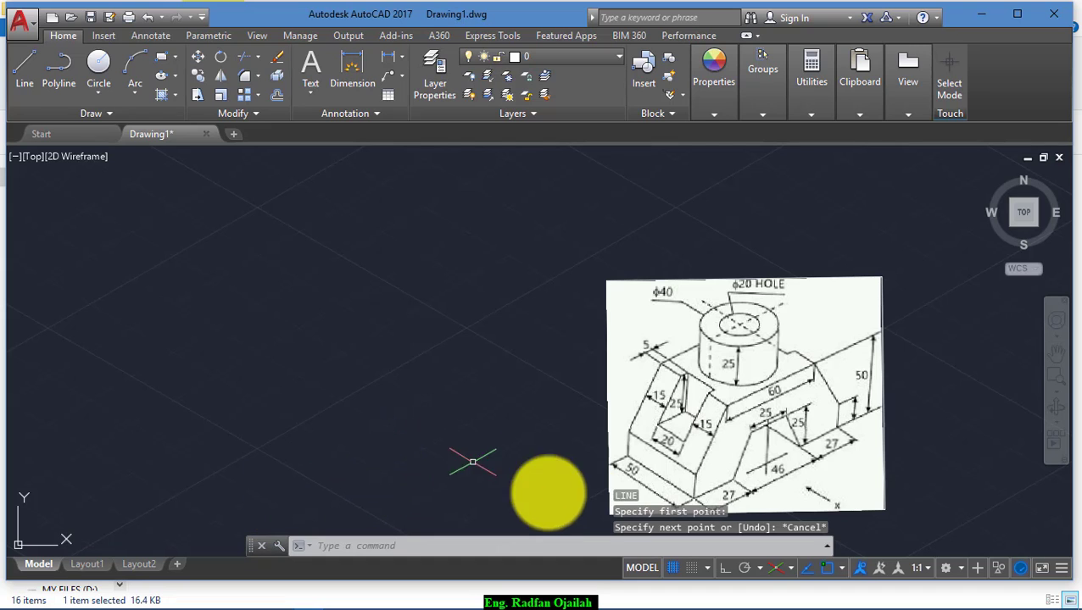
Step: Turn on ortho mode and draw a 27-unit line at 30° in the empty area beside the reference image
left_click(725, 570)
type("l")
key("Return")
left_click(293, 513)
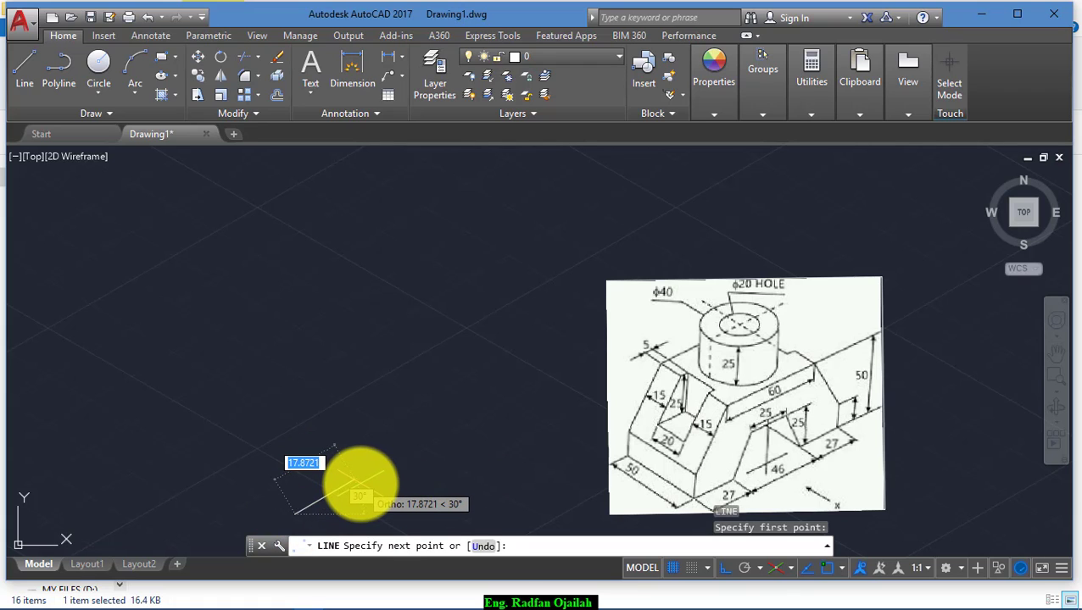
type("27")
key("Return")
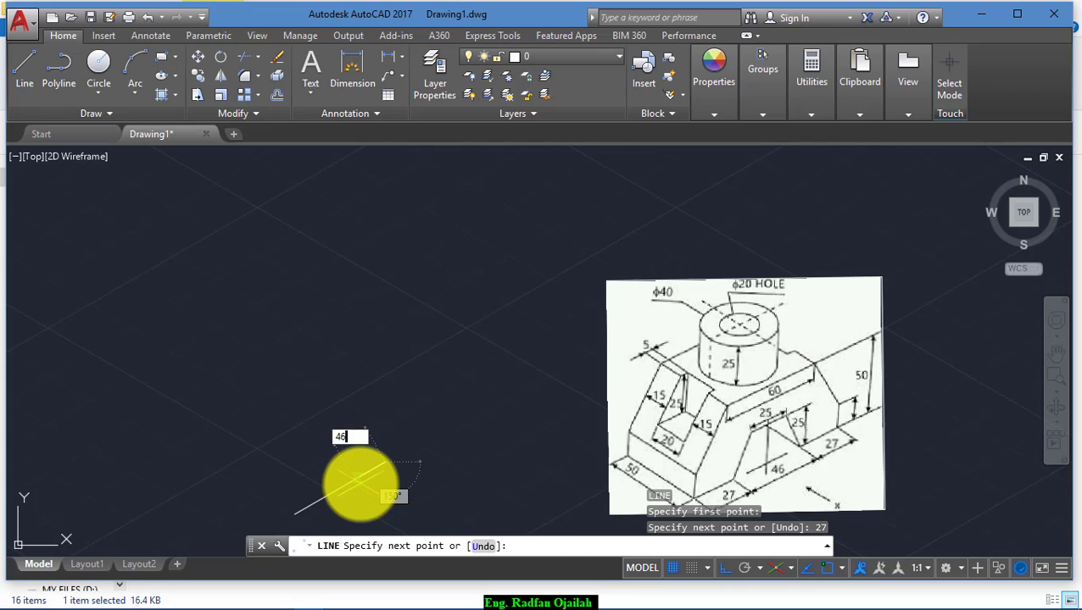
Step: Continue the base line at 30° with a 46-unit segment followed by a 27-unit segment
key("Return")
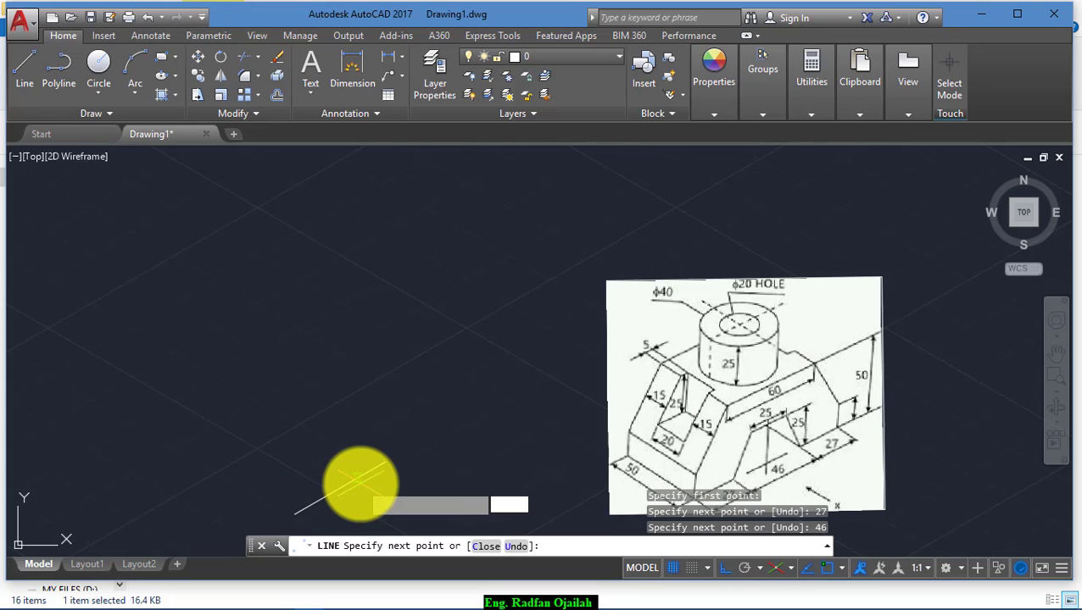
key("ctrl+z")
type("4")
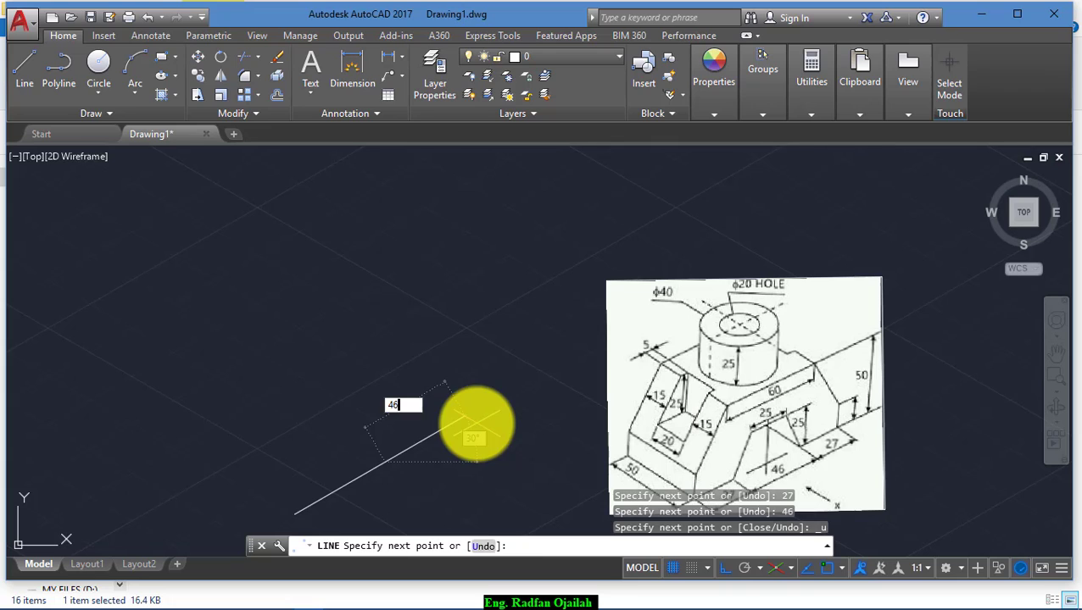
type("6")
key("Return")
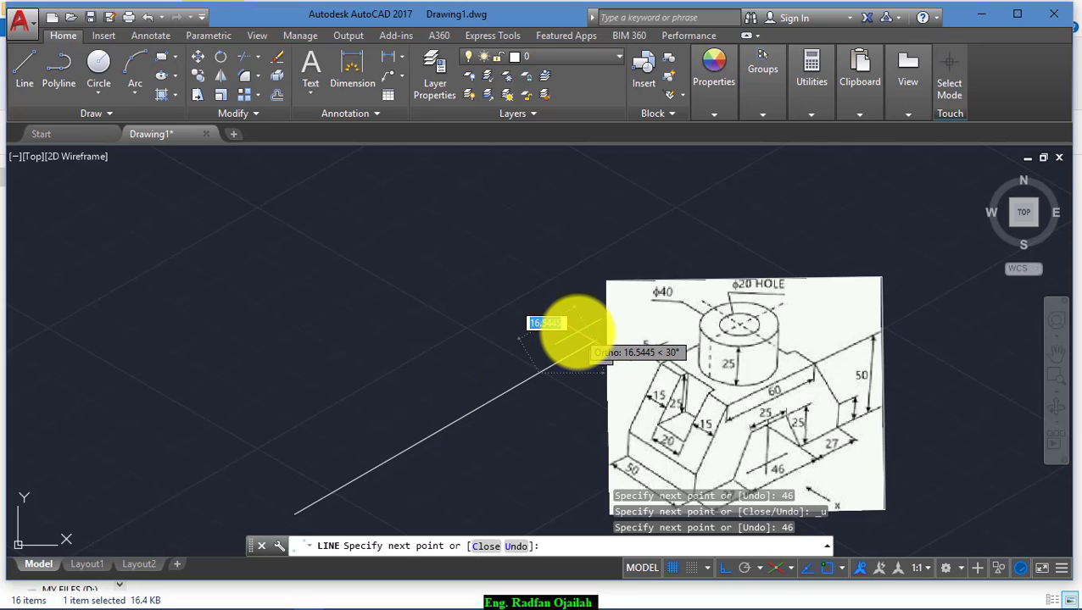
type("2")
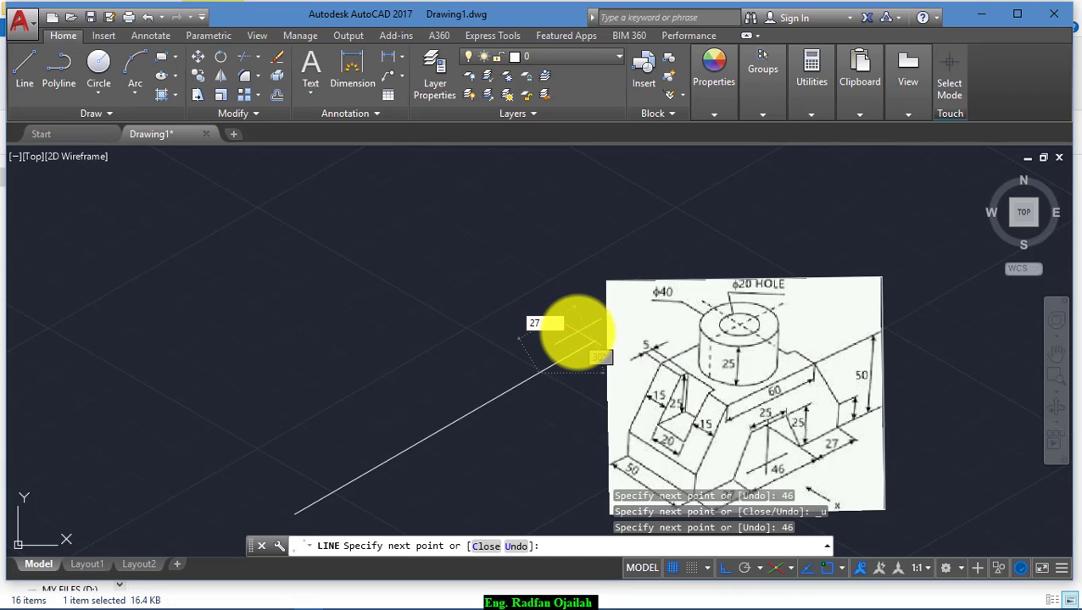
type("7")
key("Return")
key("Escape")
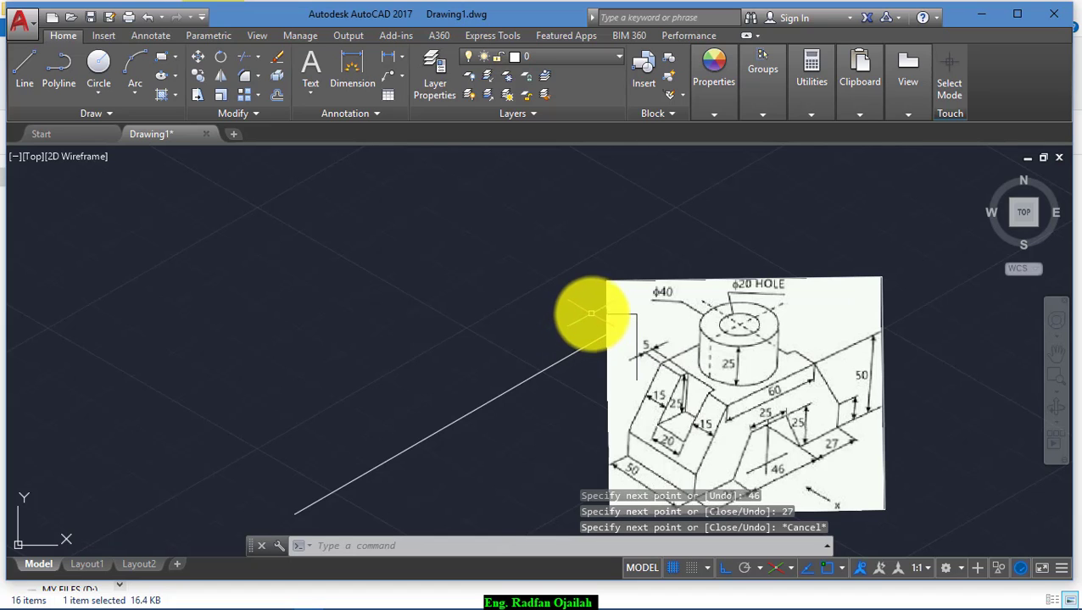
Step: Move the three base line segments along the 210° isometric direction, clear of the reference image
left_click(596, 315)
left_click(231, 519)
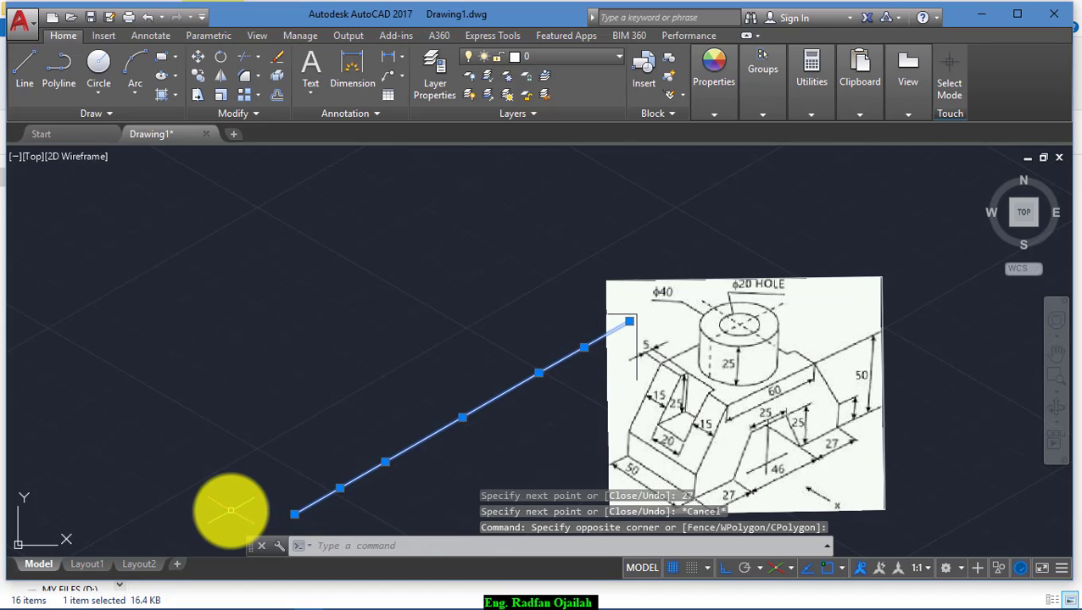
type("m")
key("Return")
left_click(378, 380)
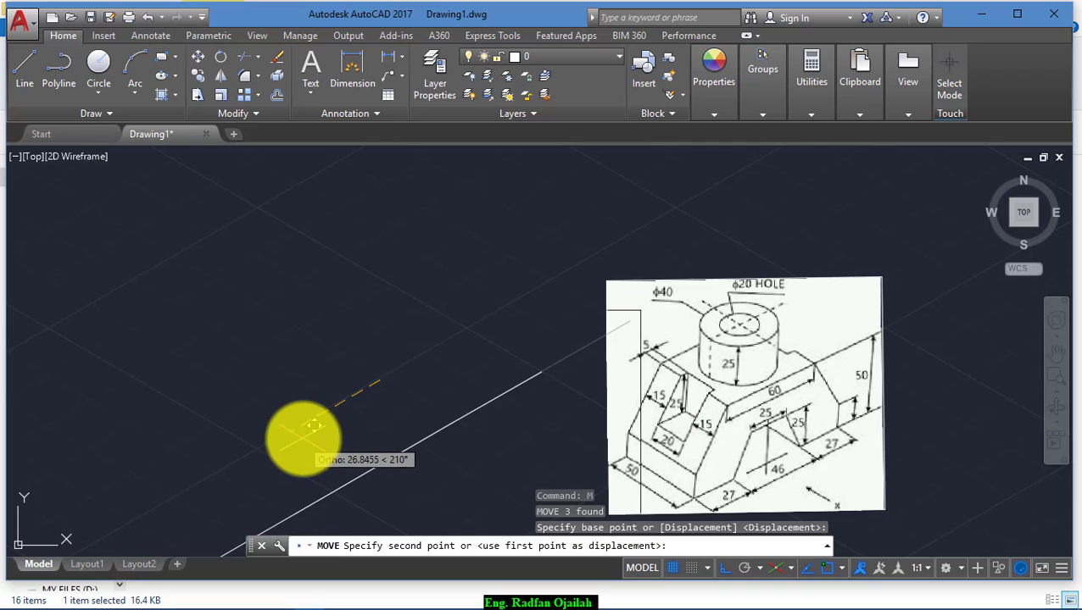
left_click(291, 434)
key("Escape")
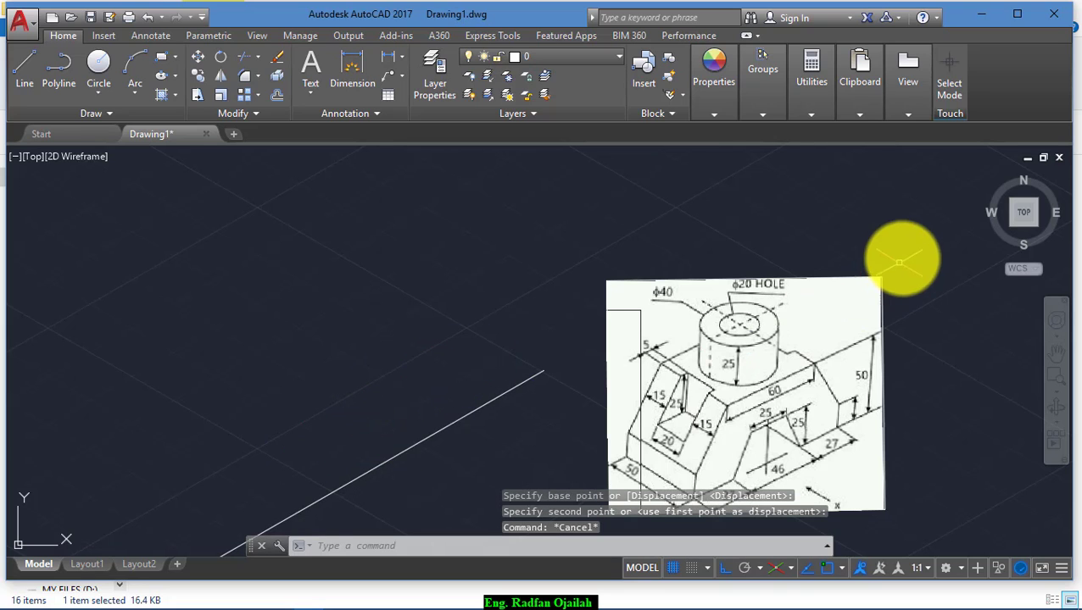
Step: Enlarge the reference image by stretching its upper-right corner outward, and fit the whole drawing in view
left_click(898, 265)
left_click(871, 288)
left_click(882, 278)
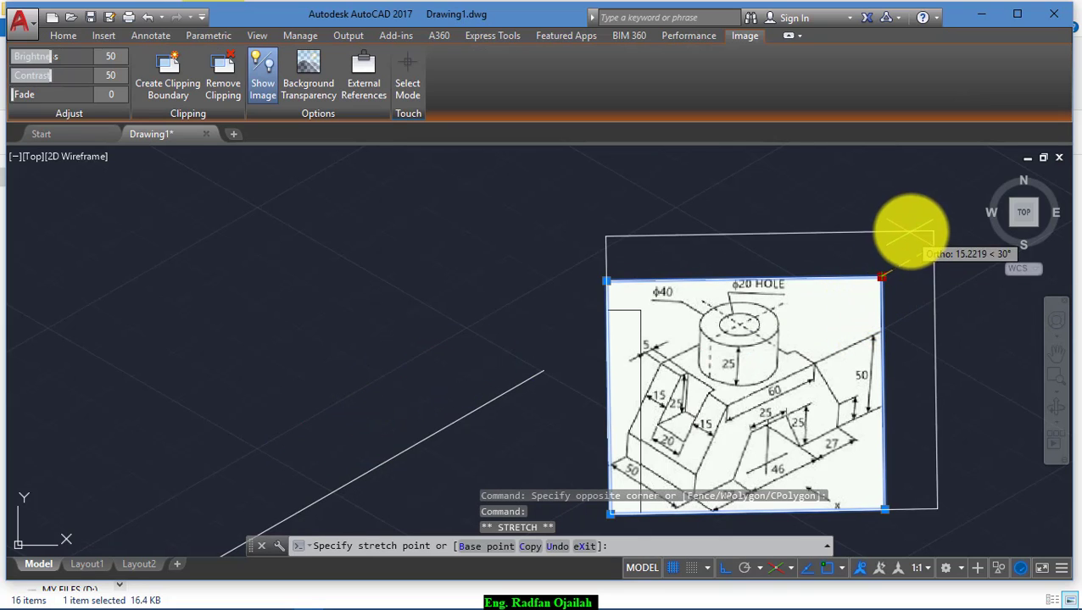
left_click(936, 195)
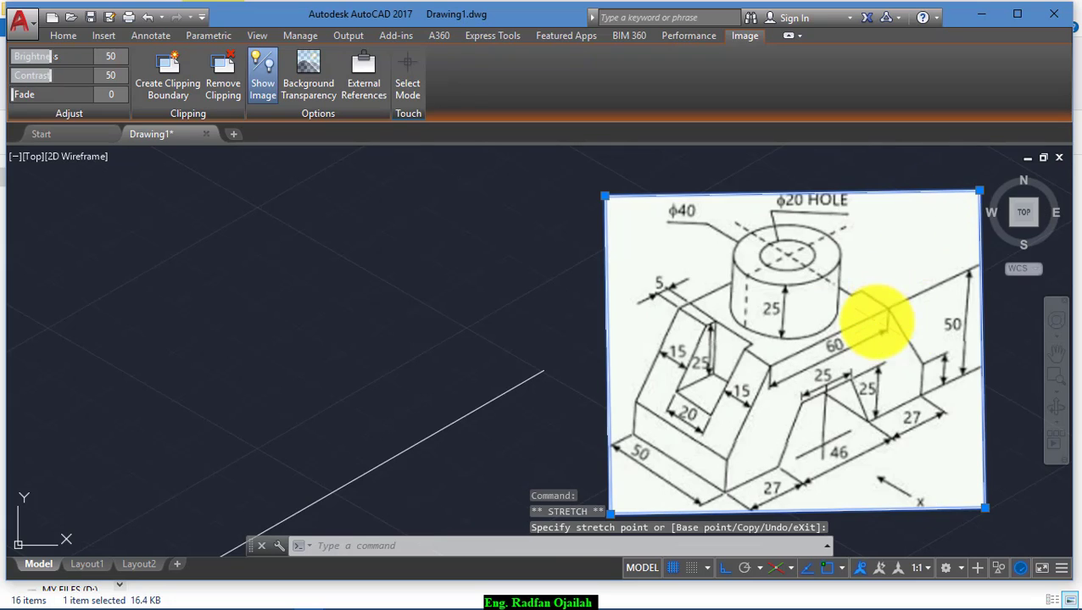
left_click(1055, 390)
left_click(1025, 407)
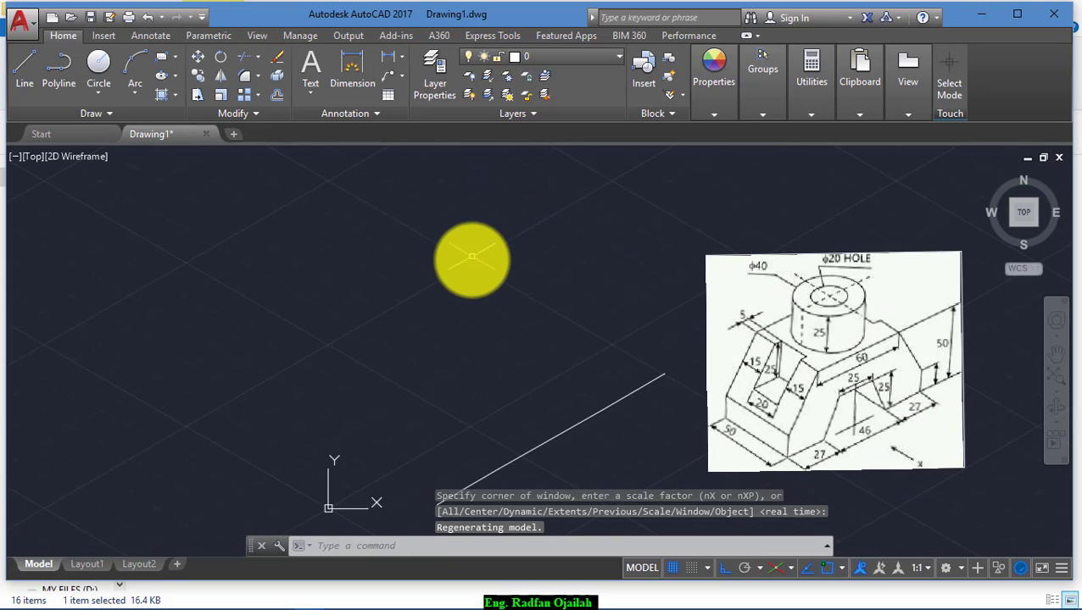
scroll(644, 498, "up", 2)
scroll(523, 381, "down", 2)
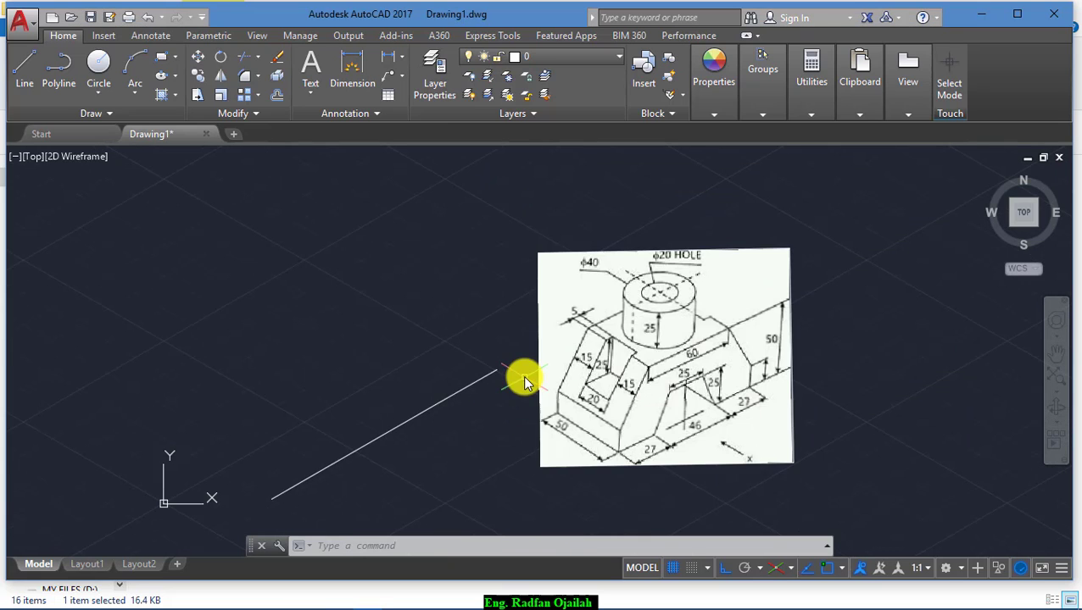
Step: Draw a 25-unit vertical line up from the midpoint of the base line, using the right isoplane
type("l")
key("Return")
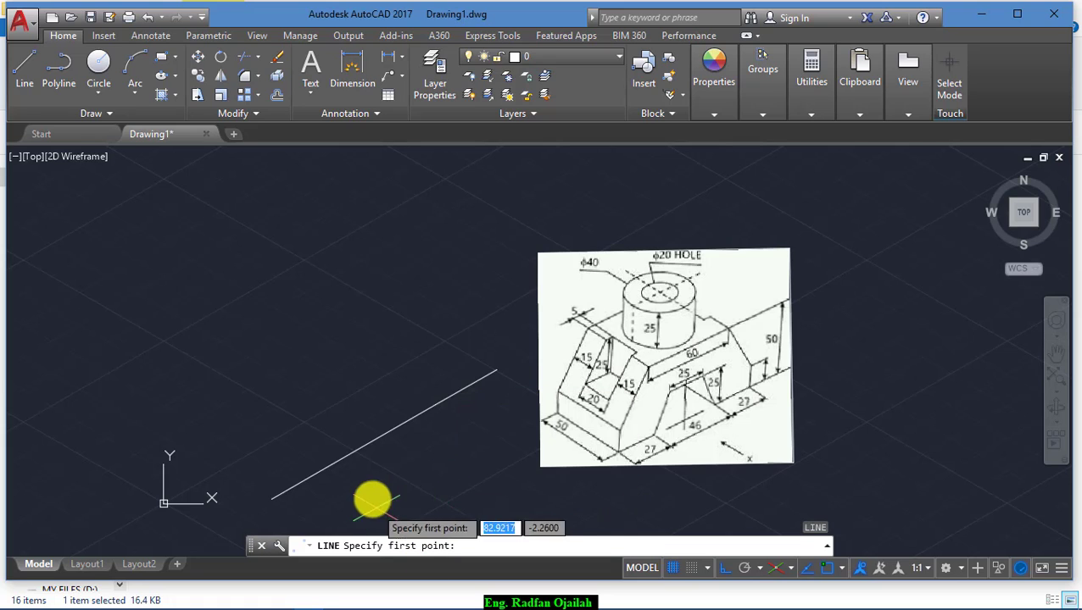
left_click(382, 435)
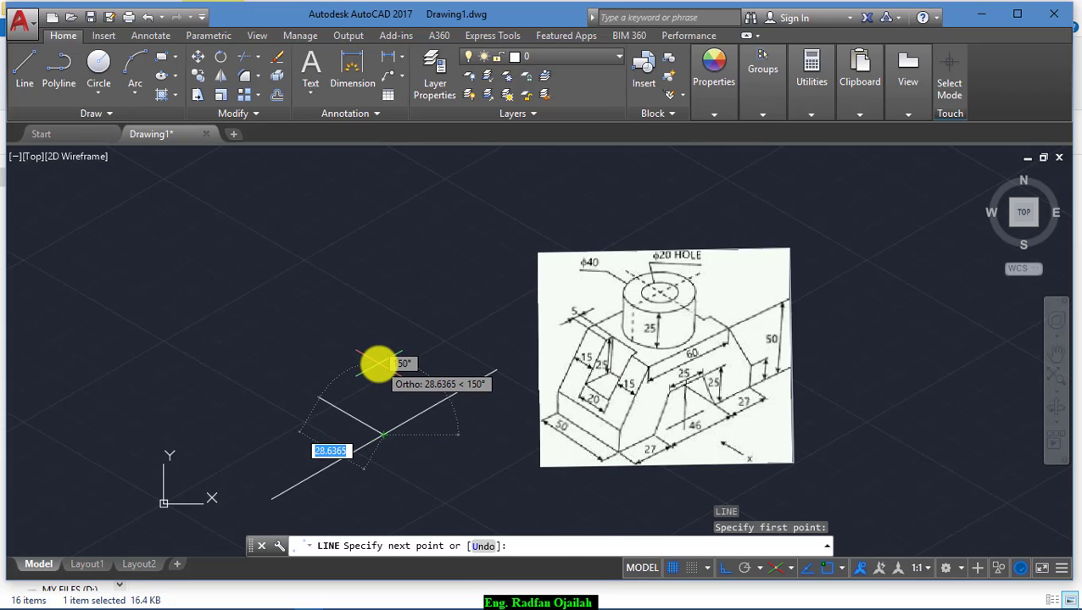
key("F5")
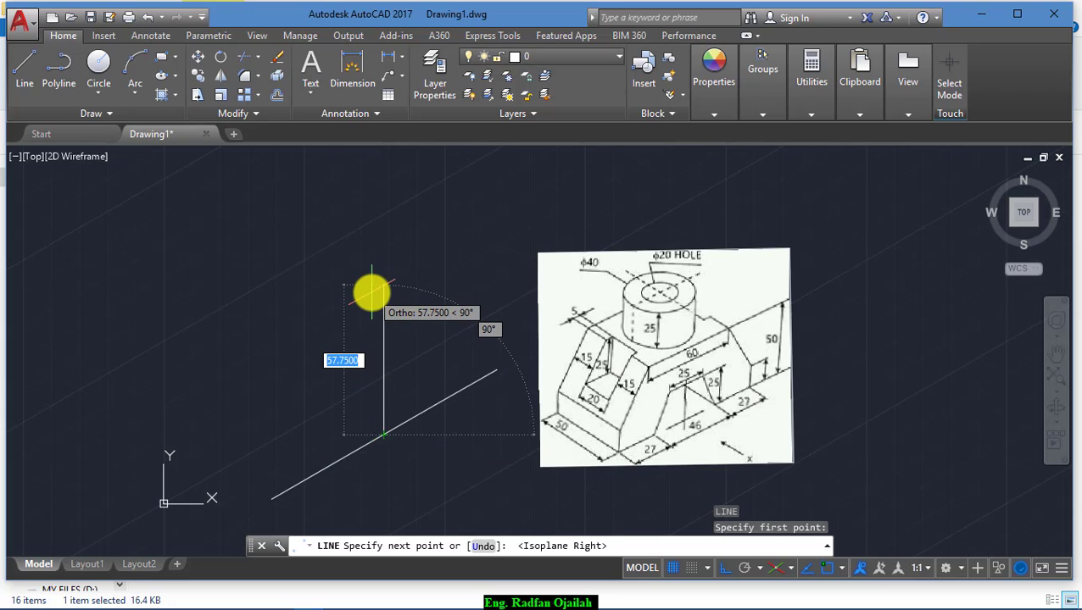
type("25")
key("Return")
key("Return")
Step: Draw a separate 25-unit line at 210° above the vertical line, parallel to the base line
key("Return")
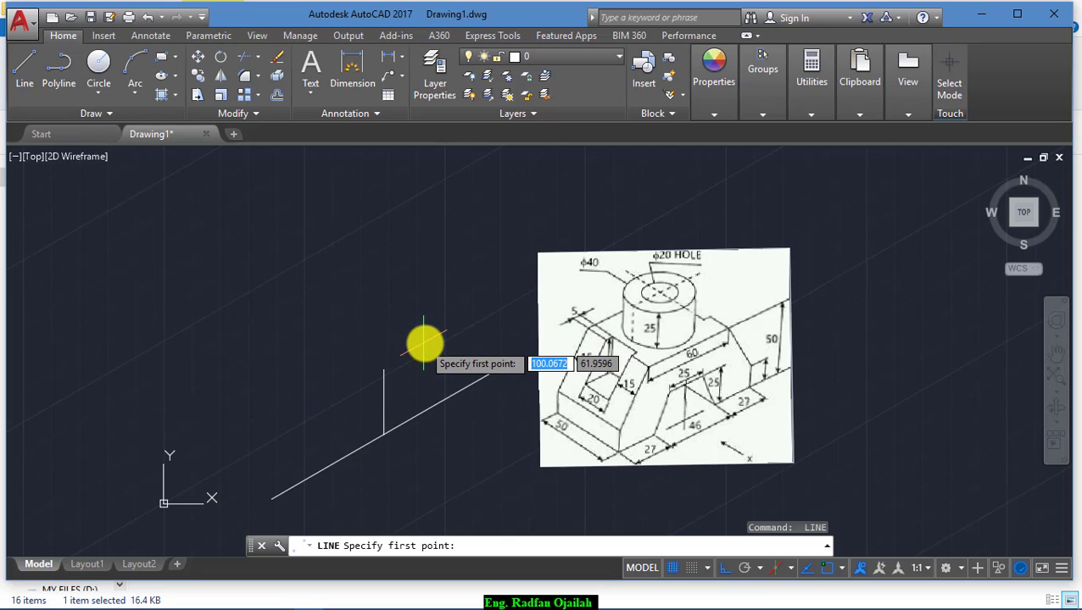
left_click(436, 303)
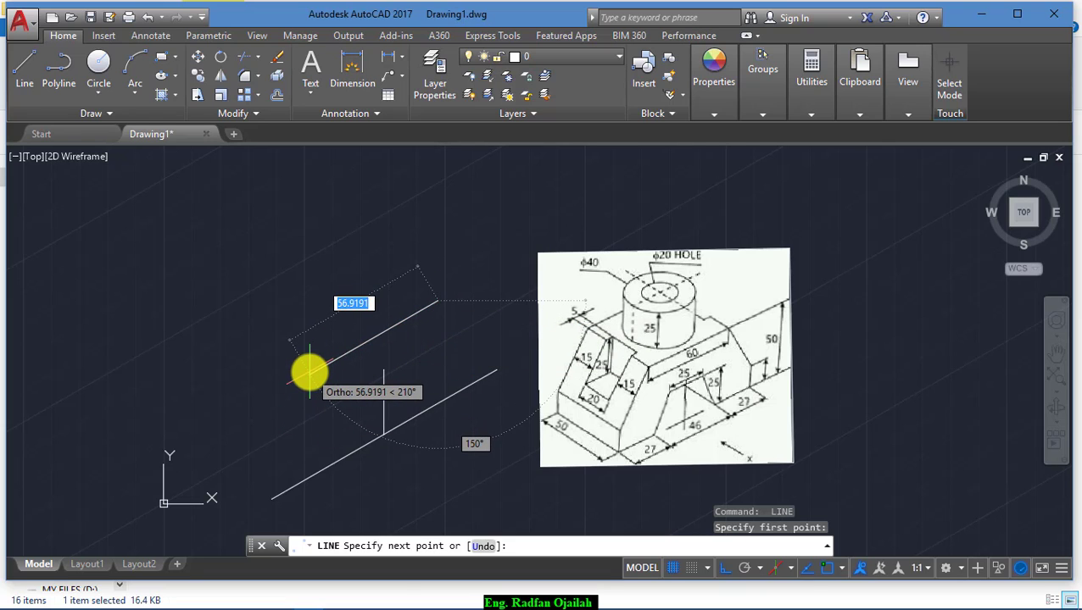
type("25")
key("Return")
key("Return")
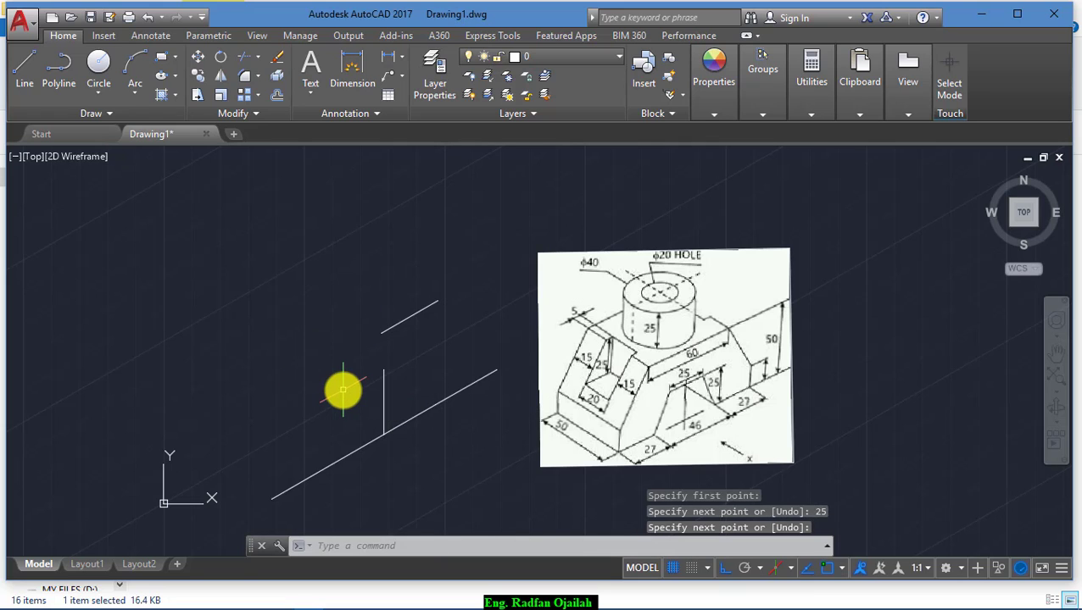
Step: Move the slanted 25-unit line by its midpoint onto the top end of the vertical line
type("m")
key("Return")
left_click(402, 321)
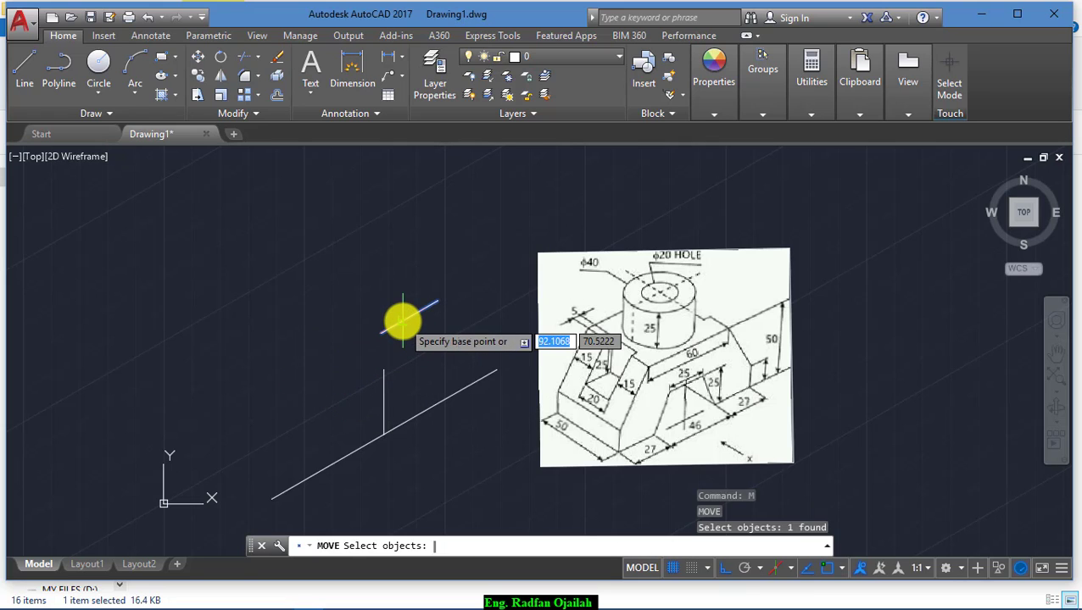
key("Return")
left_click(410, 315)
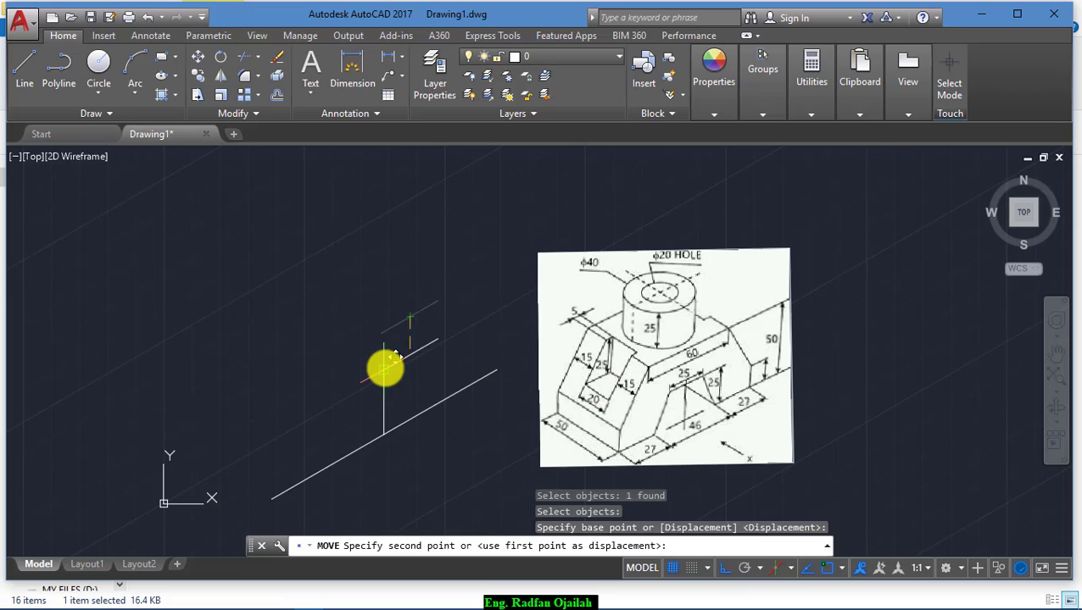
left_click(384, 370)
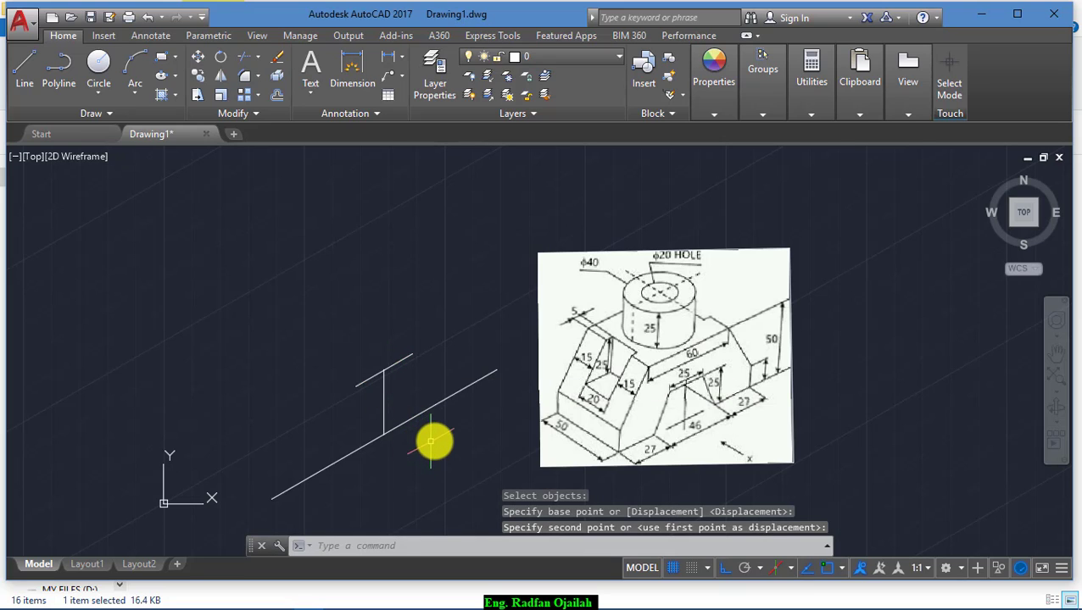
Step: Draw a 50-unit vertical line up from the midpoint of the base line
type("l")
key("Return")
left_click(384, 435)
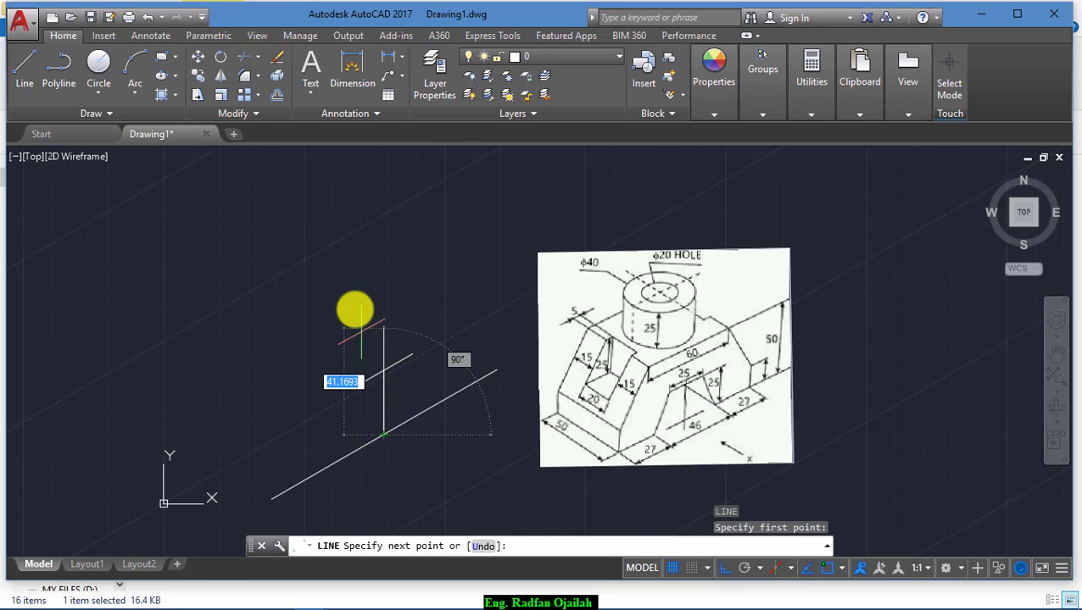
type("5")
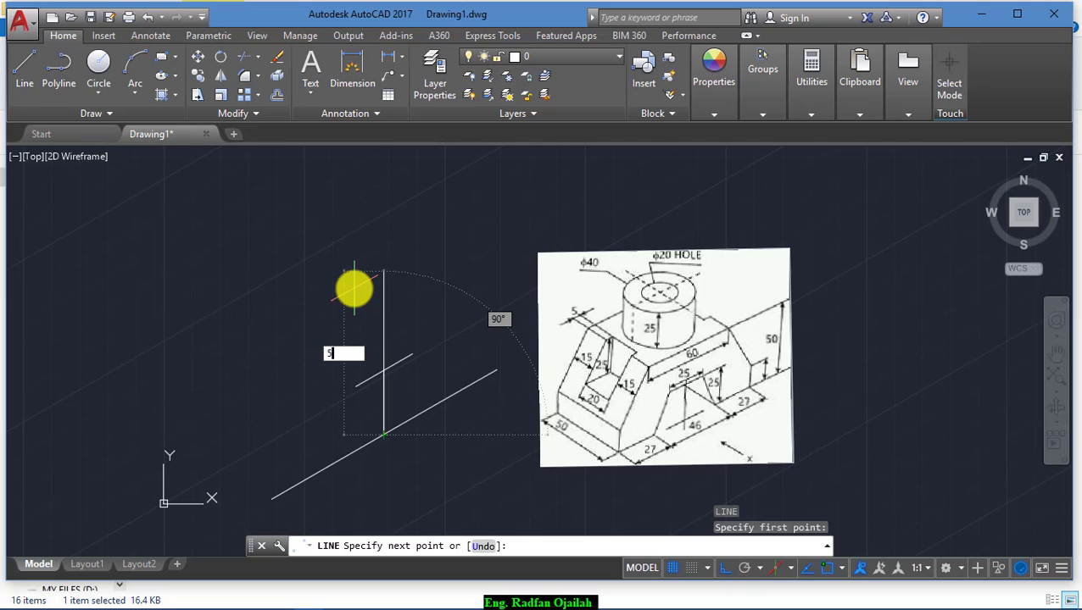
type("0")
key("Return")
key("Return")
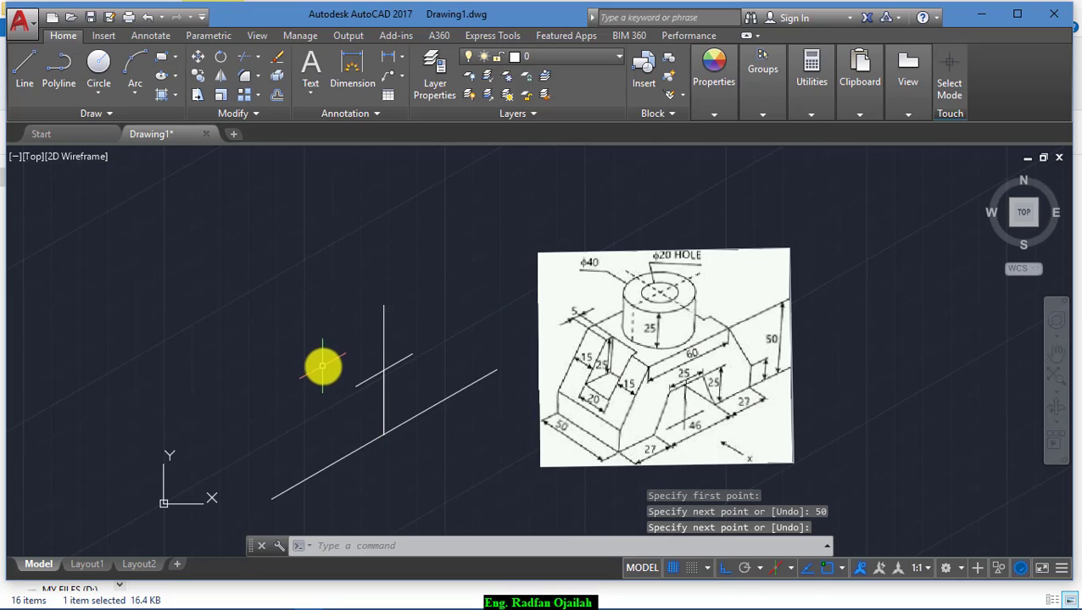
Step: Draw a separate 60-unit line at 210° near the upper part of the 50-unit vertical line
key("Return")
left_click(440, 286)
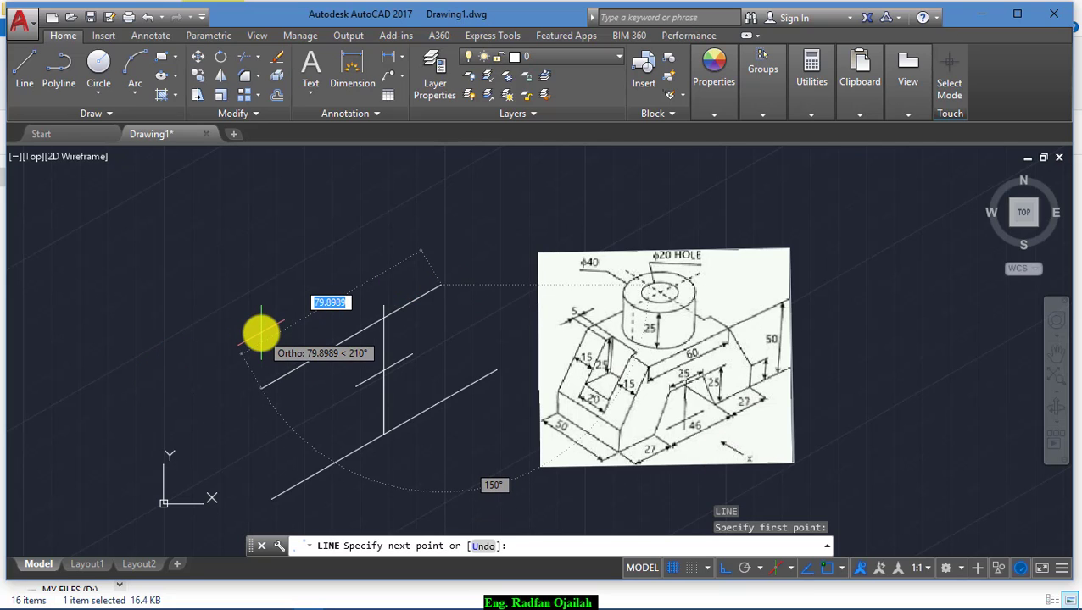
type("60")
key("Return")
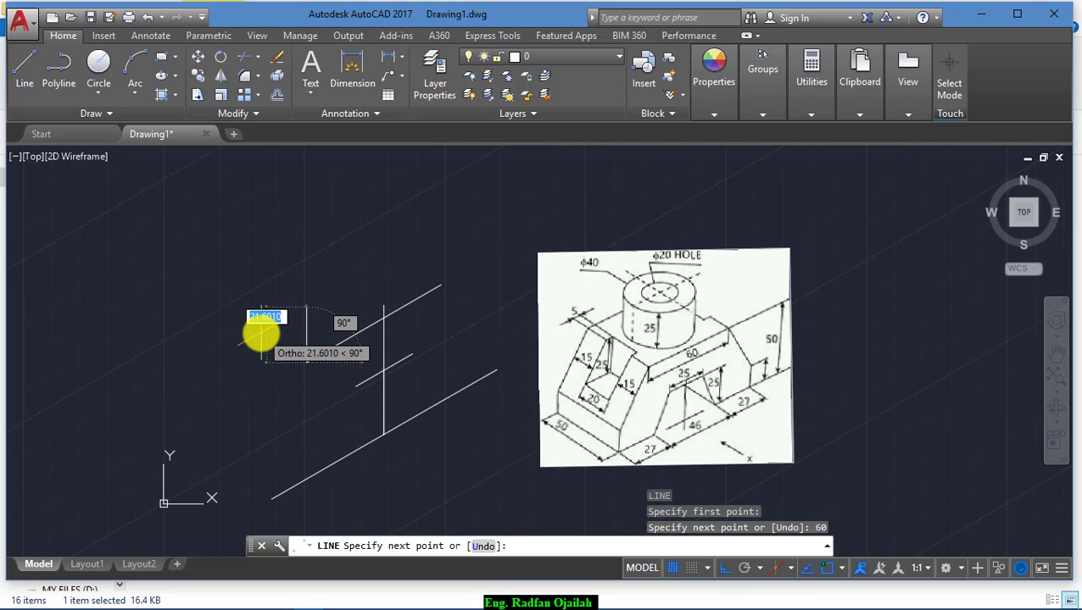
key("Return")
Step: Move the 60-unit line by its midpoint onto the top end of the vertical line, and delete that vertical line
type("m")
key("Return")
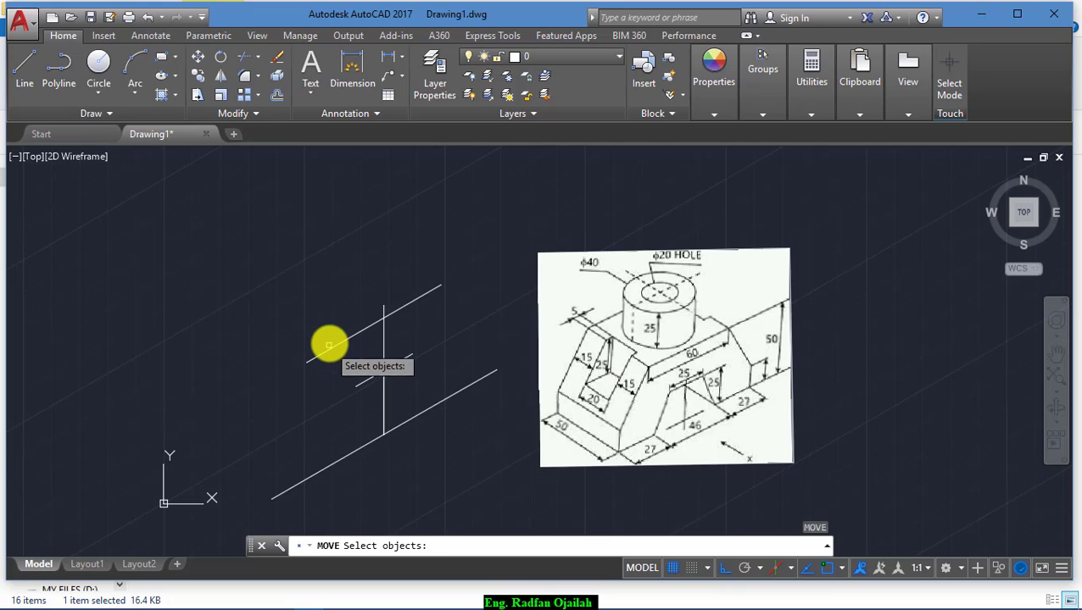
left_click(330, 347)
key("Return")
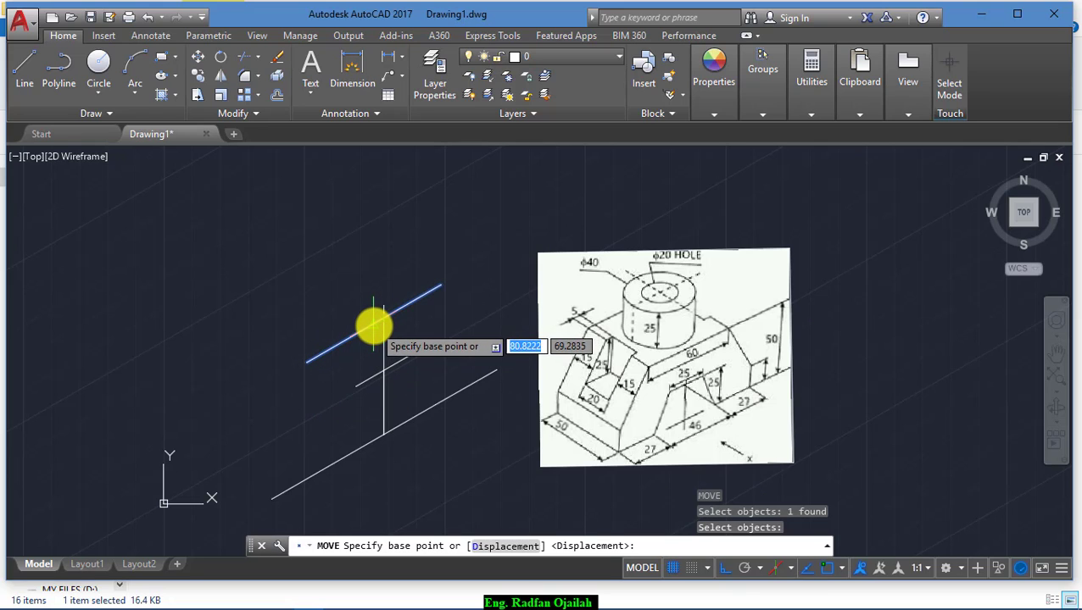
left_click(382, 322)
left_click(384, 309)
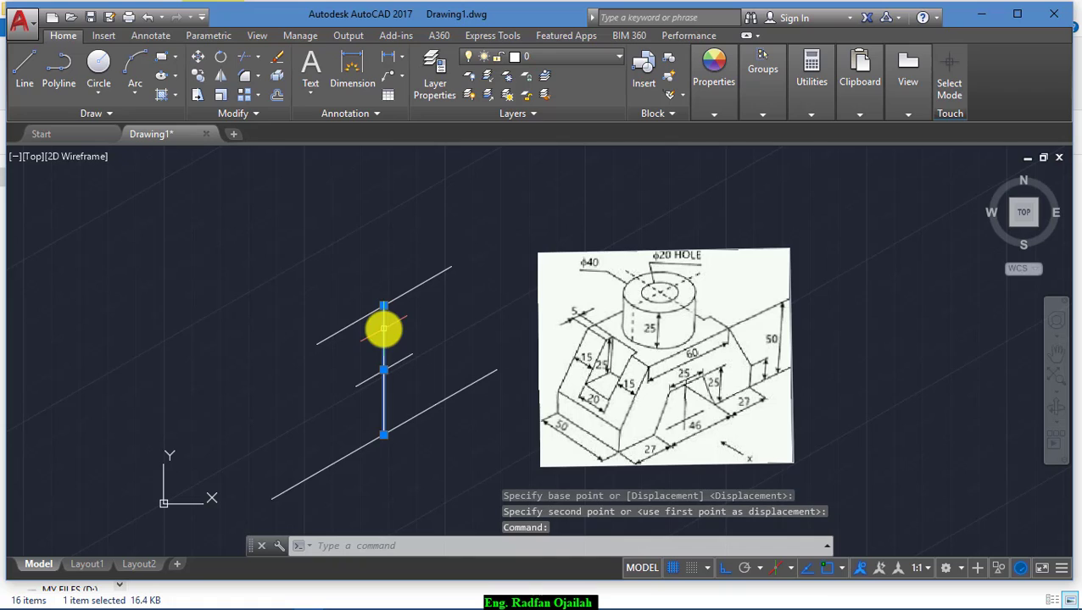
key("Delete")
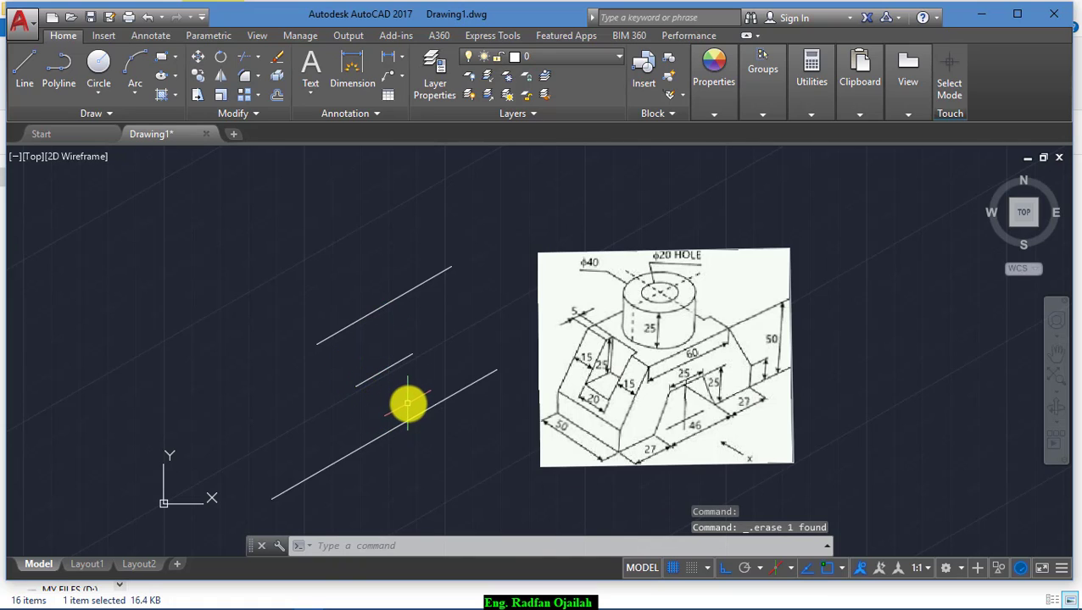
Step: Try a 20-unit vertical line up from the base line's upper right end, and undo it
key("Return")
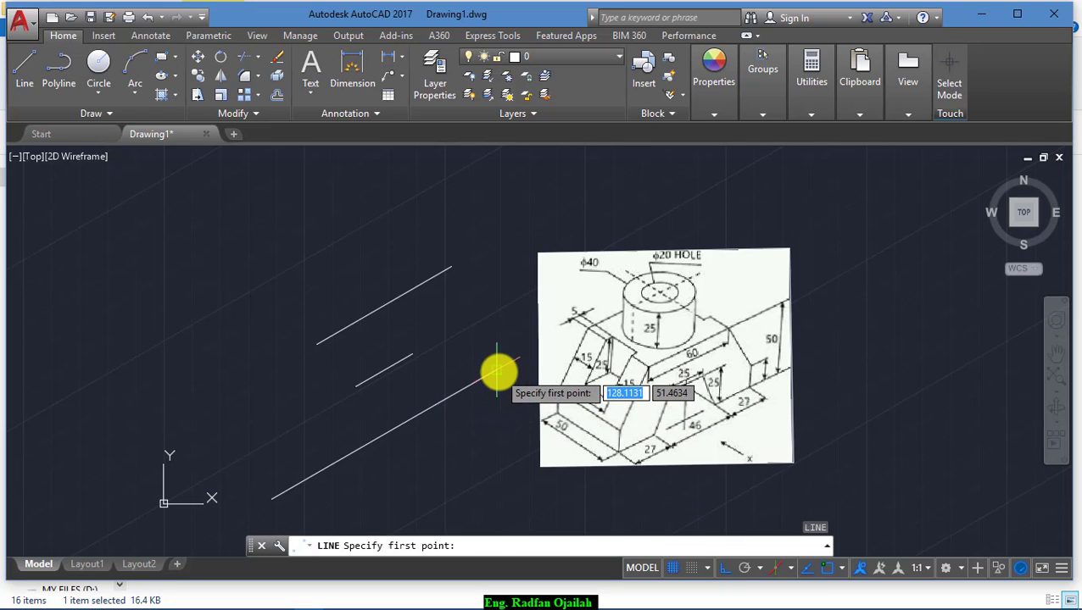
left_click(496, 369)
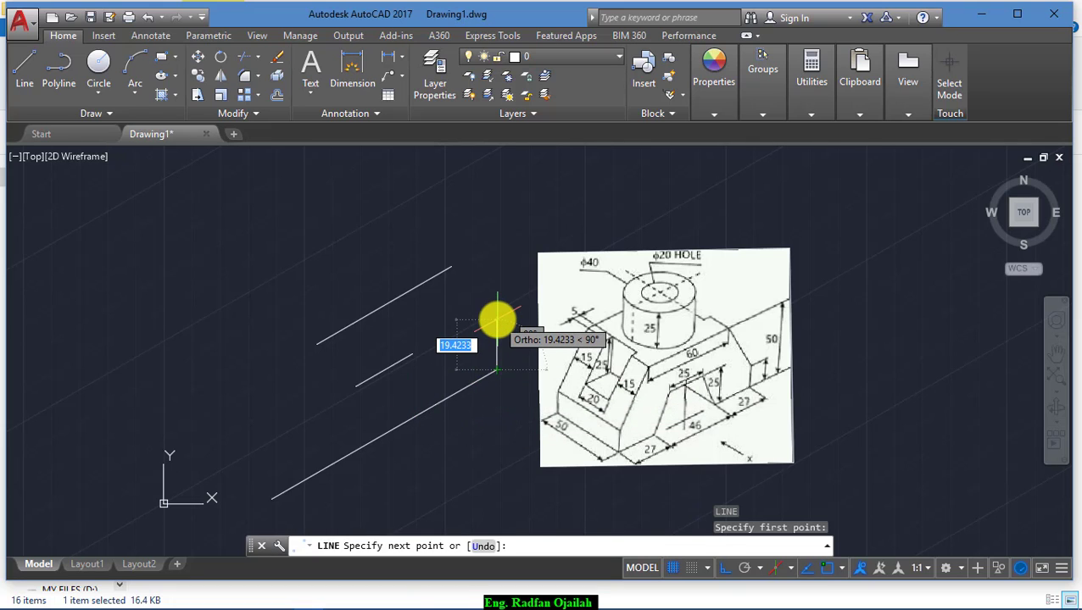
type("20")
key("Return")
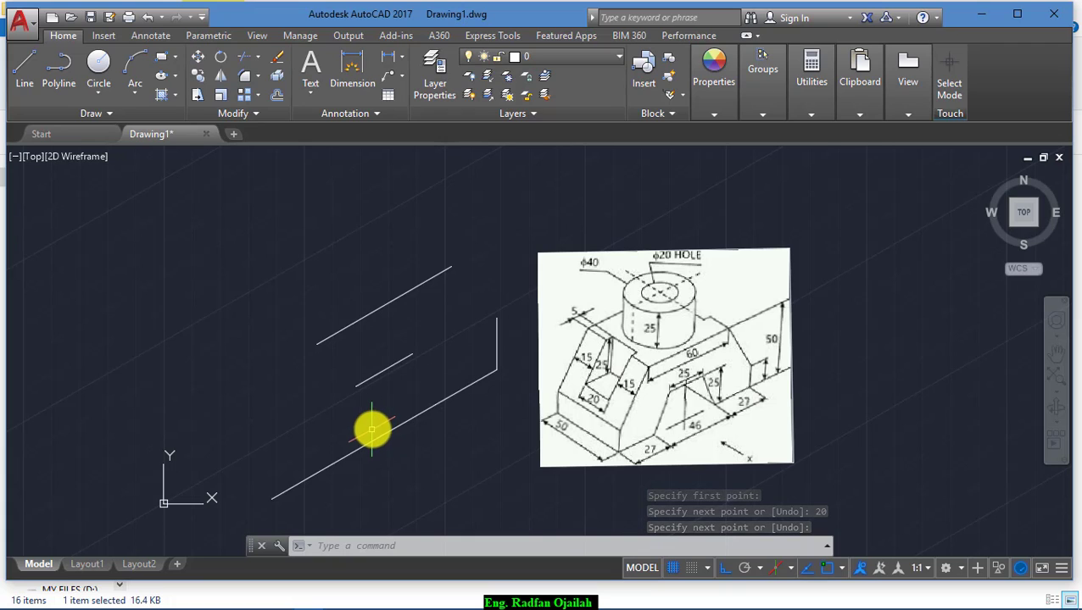
key("ctrl+z")
Step: Draw a 15-unit vertical line up from the base line's upper right end
key("Return")
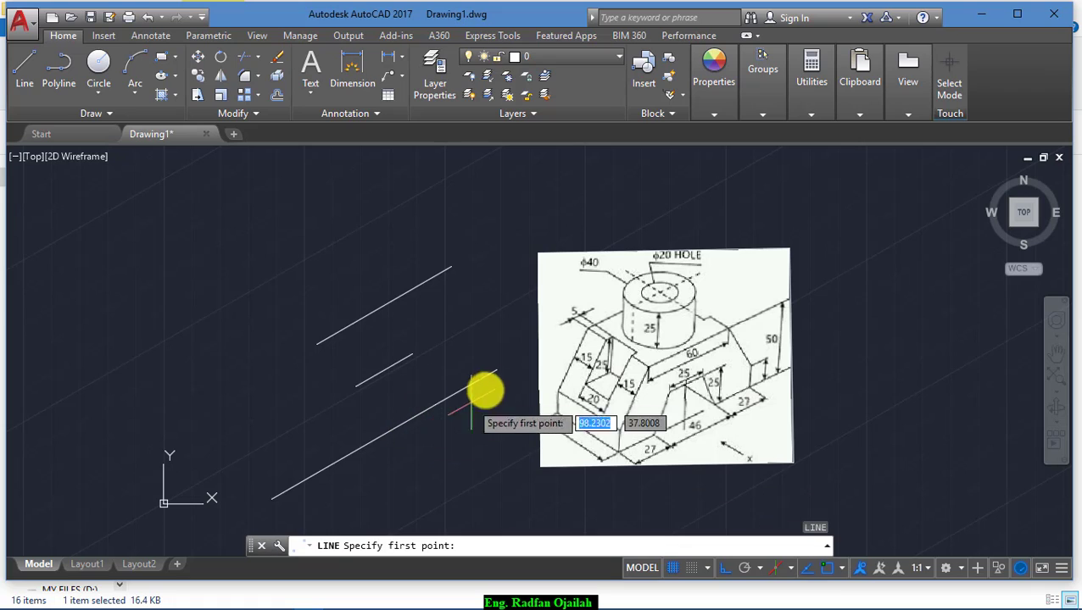
left_click(496, 371)
type("1")
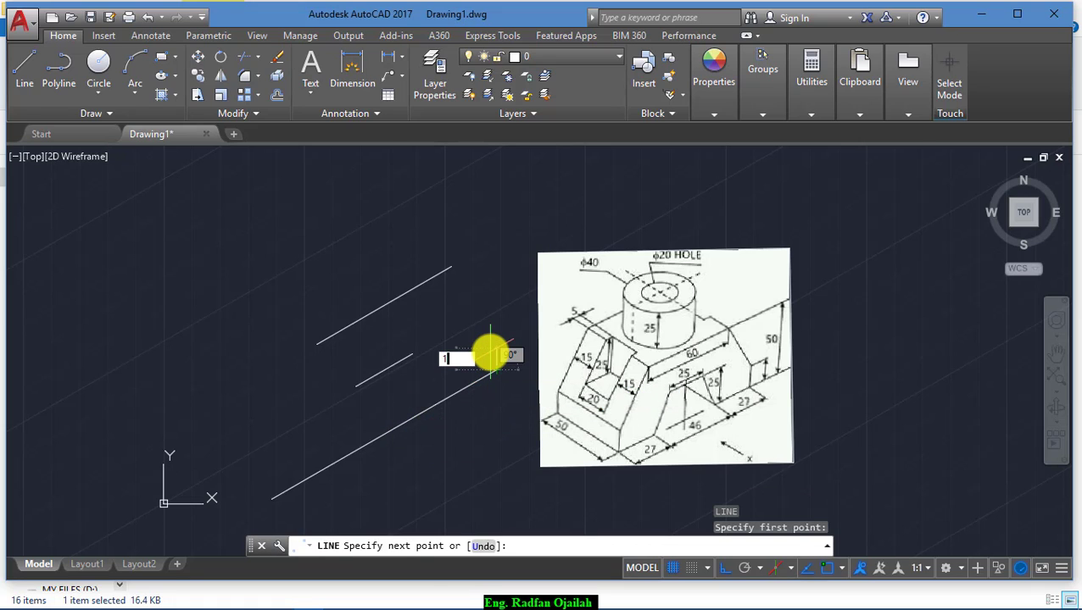
key("Return")
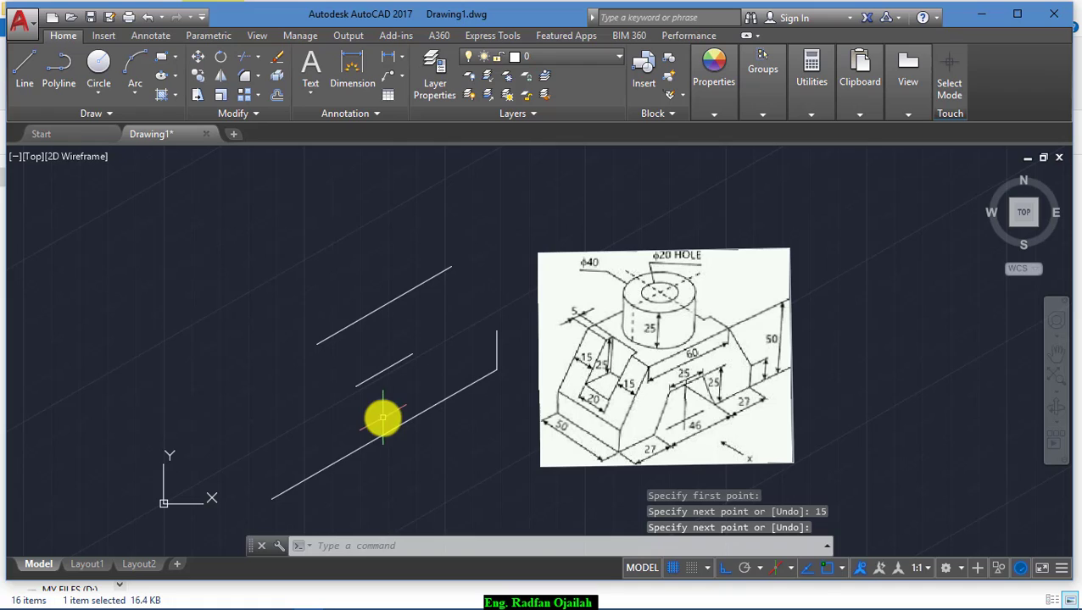
key("Return")
Step: Draw a 15-unit vertical line up from the base line's lower left end
key("Return")
left_click(271, 499)
type("15")
key("Return")
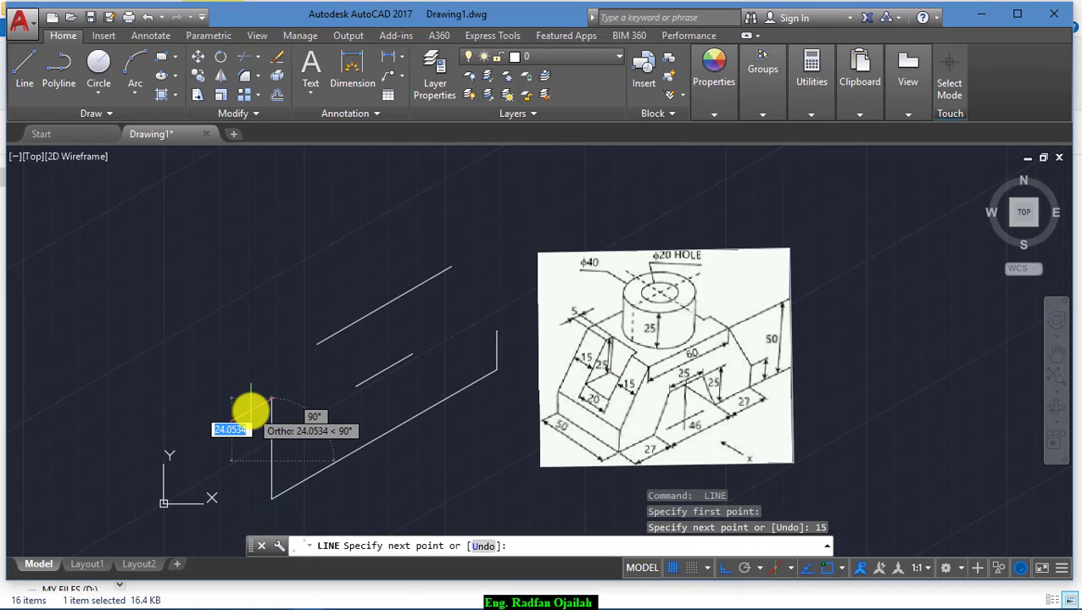
key("Return")
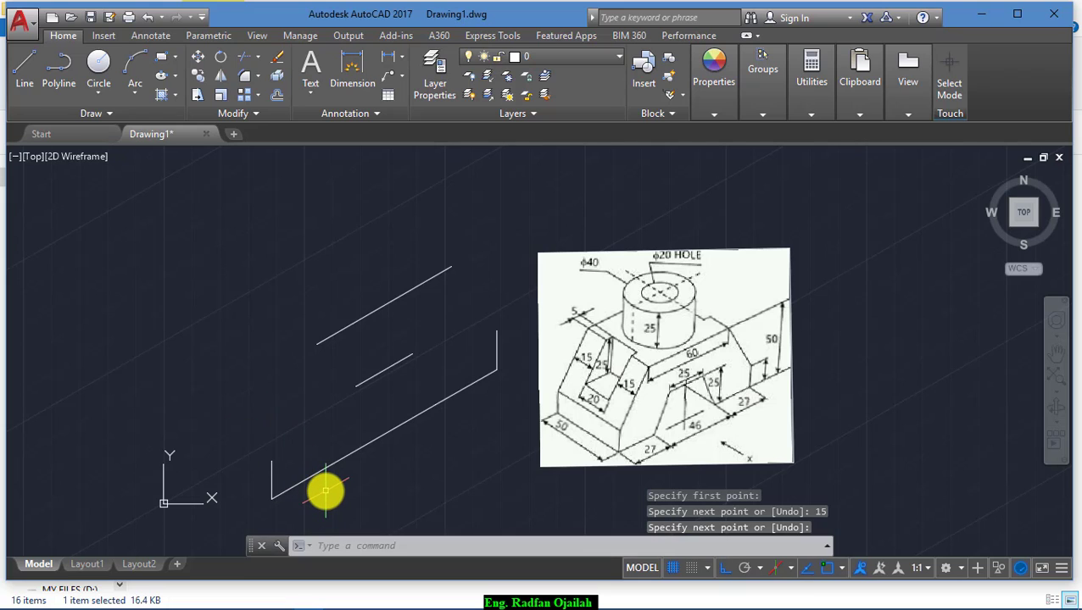
Step: Connect both ends of the 60-unit line to the tops of the 15-unit vertical lines with sloping lines
key("Return")
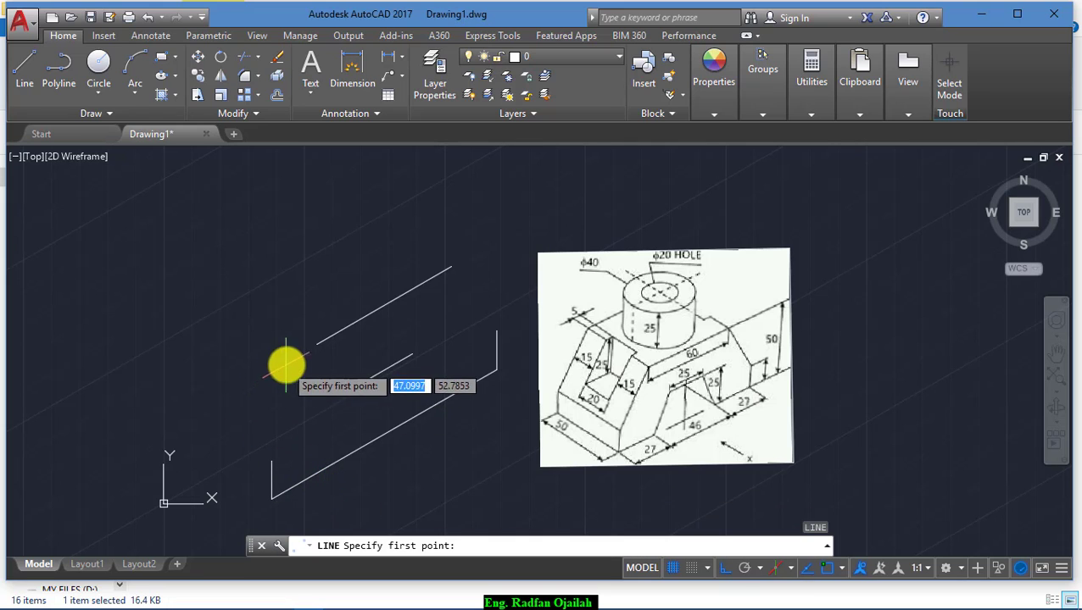
left_click(316, 343)
left_click(271, 461)
key("Return")
key("Return")
left_click(451, 268)
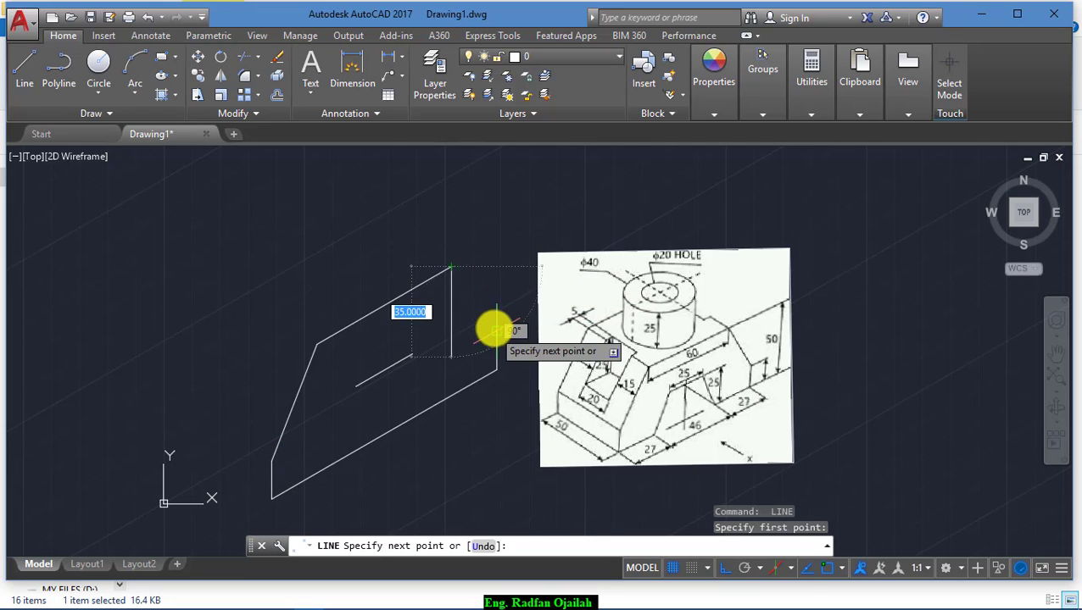
left_click(496, 330)
key("Return")
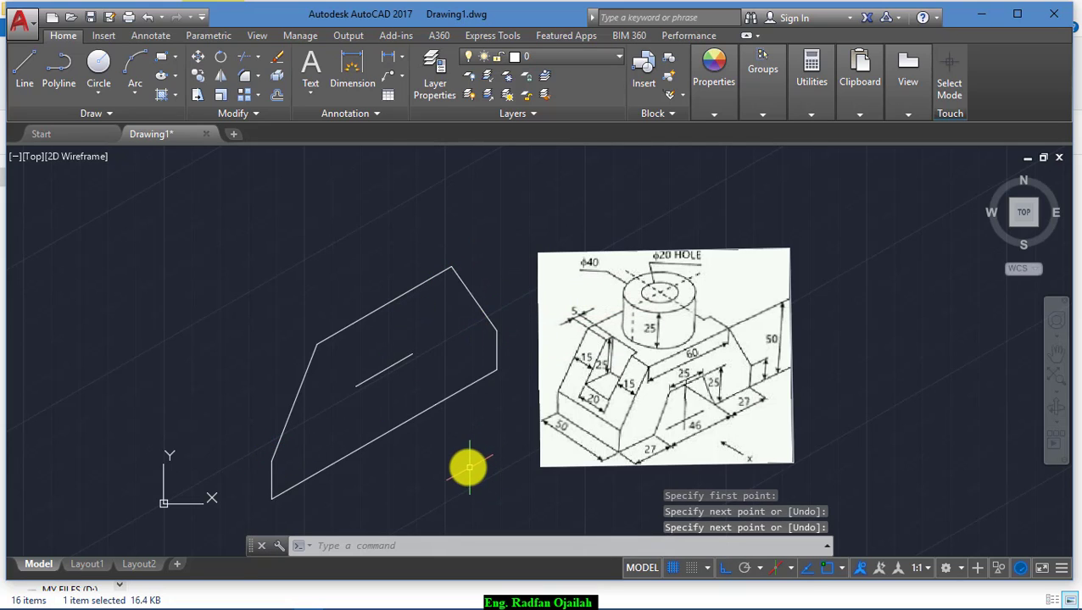
Step: Draw the notch's left sloping side from the left end of the 25-unit line to the base line's left division point
key("Return")
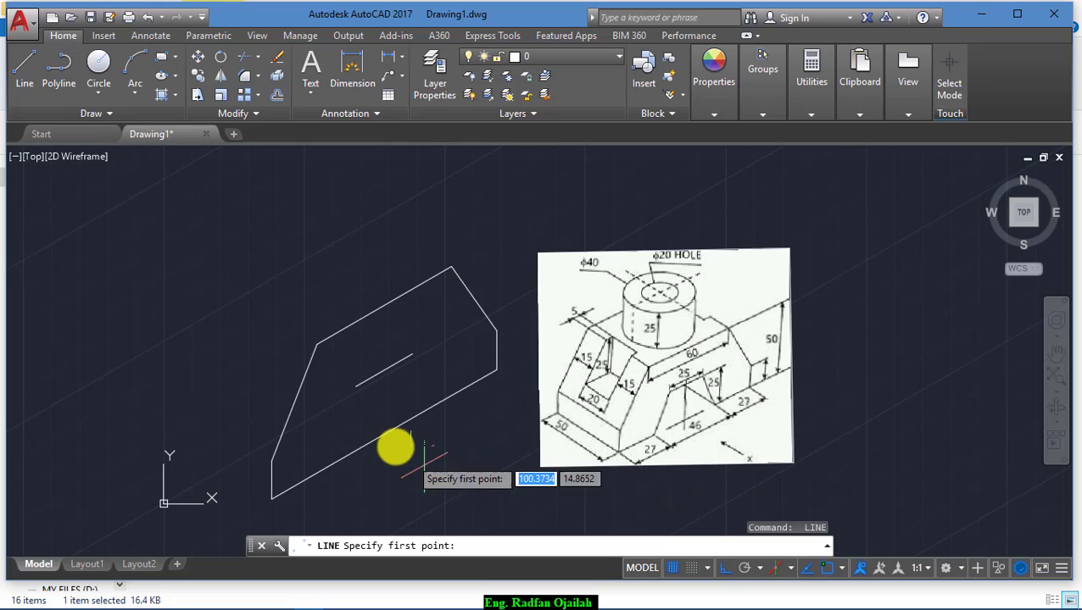
left_click(356, 385)
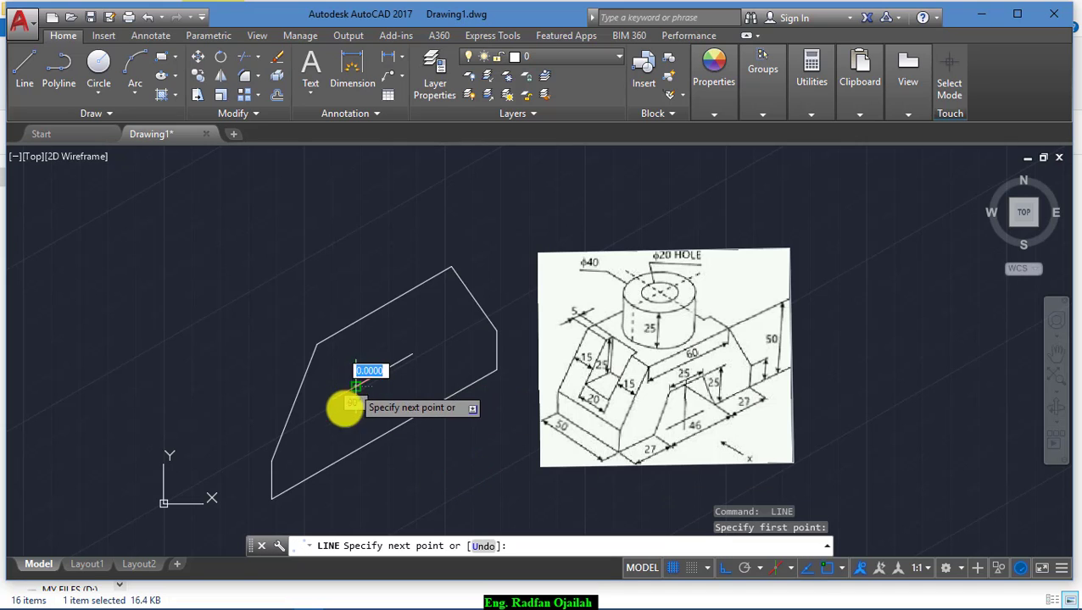
left_click(329, 461)
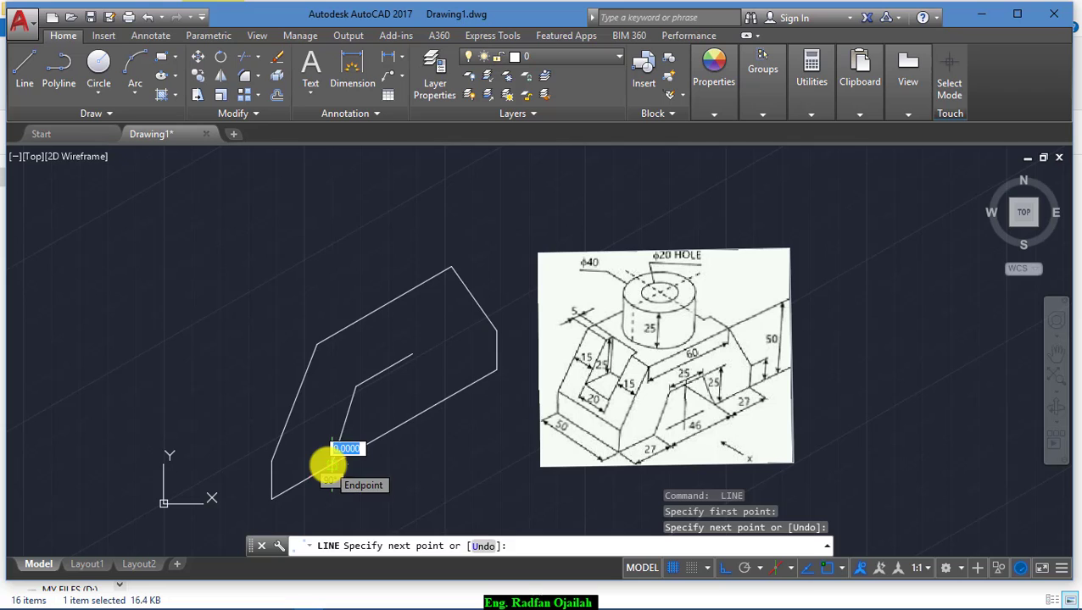
key("Return")
Step: Try a right sloping side for the notch from the 25-unit line's right end to the base line, and undo it
key("Return")
left_click(412, 356)
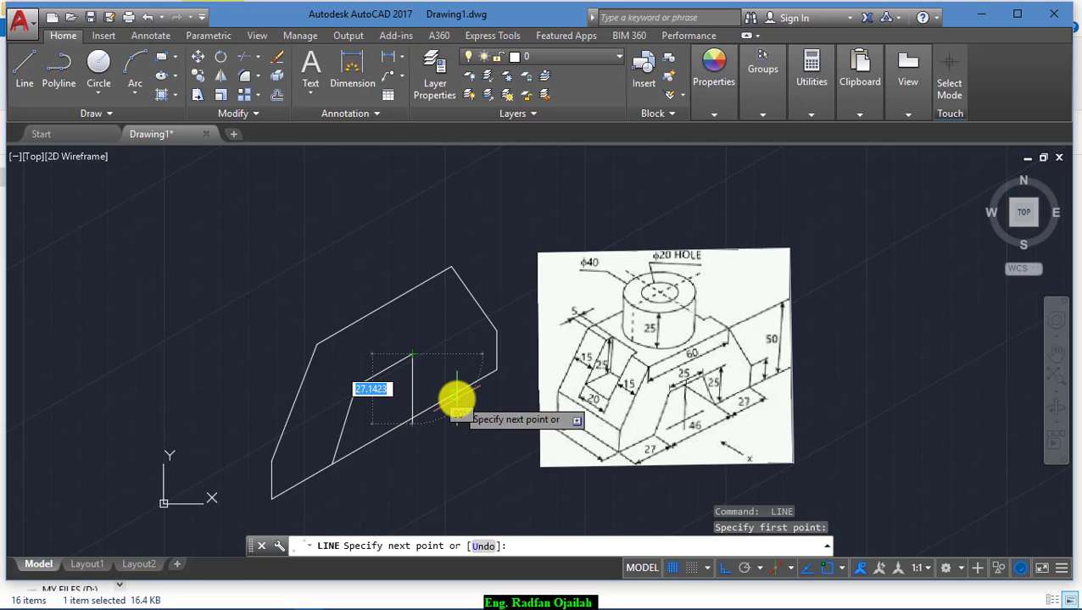
left_click(465, 386)
key("Return")
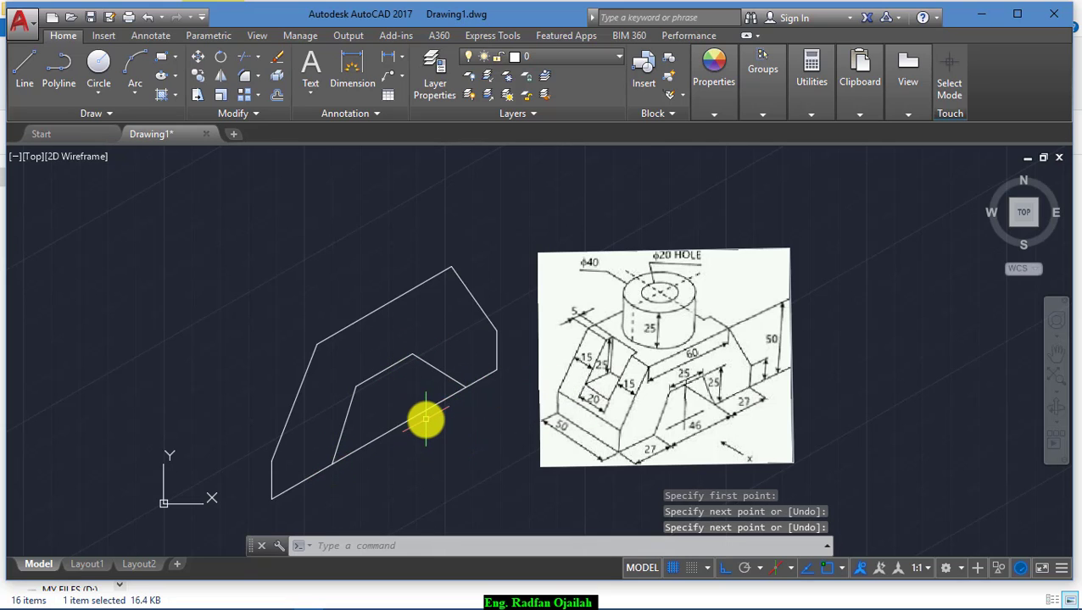
key("ctrl+z")
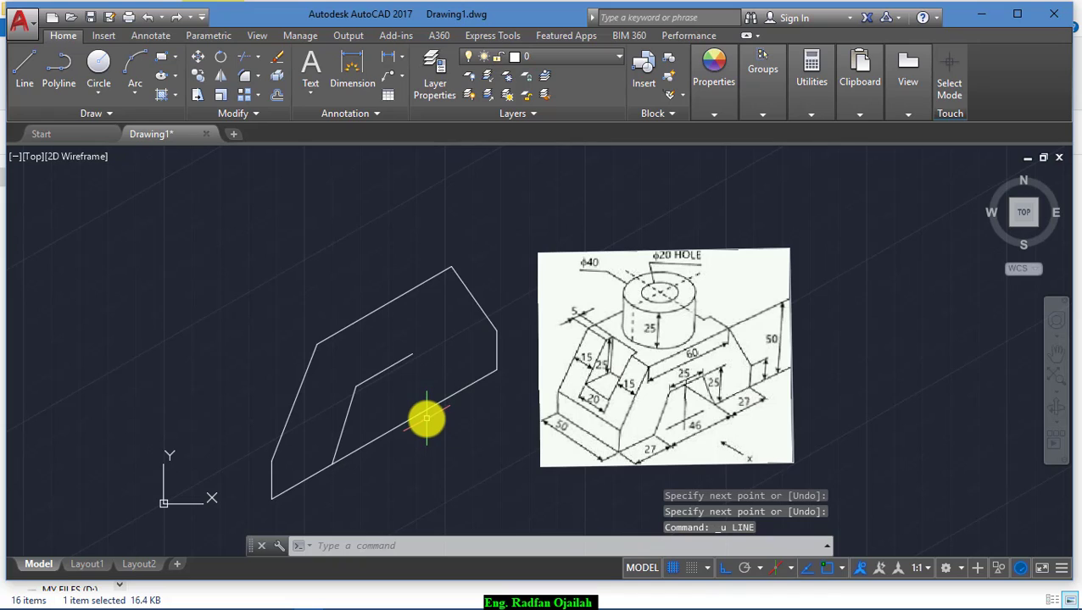
Step: Draw the notch's right sloping side to the end of the middle base segment, and delete the base segment between both sides
type("l")
key("Return")
left_click(412, 356)
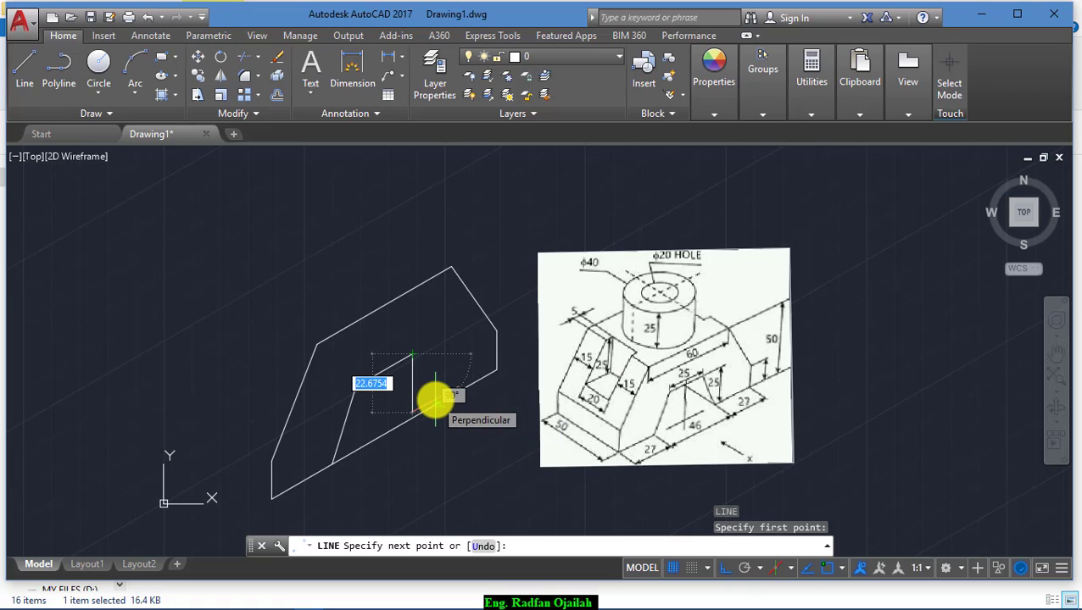
left_click(434, 399)
key("Return")
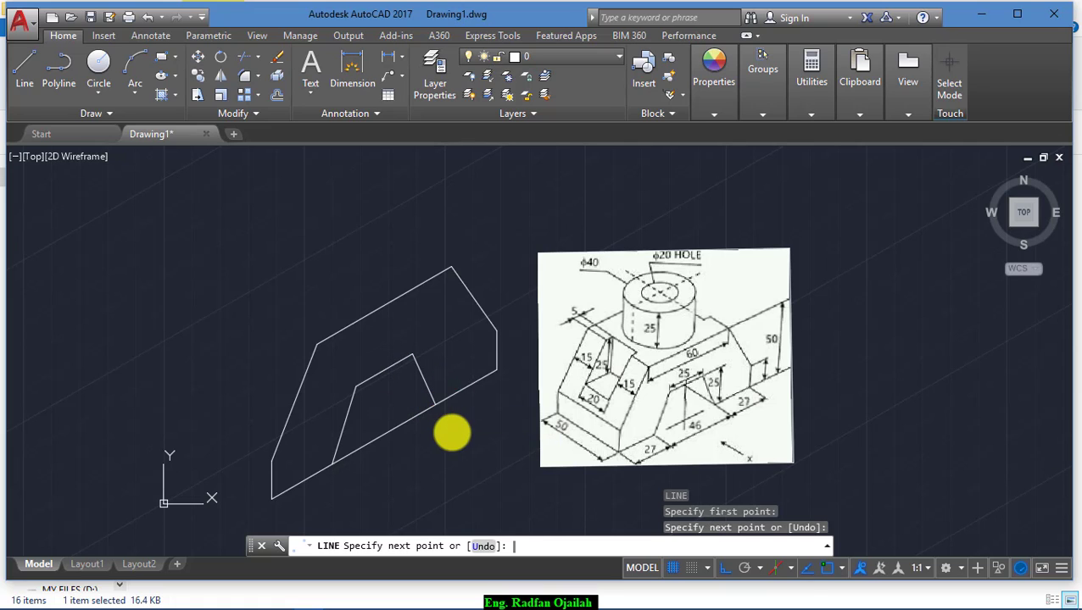
left_click(410, 416)
key("Delete")
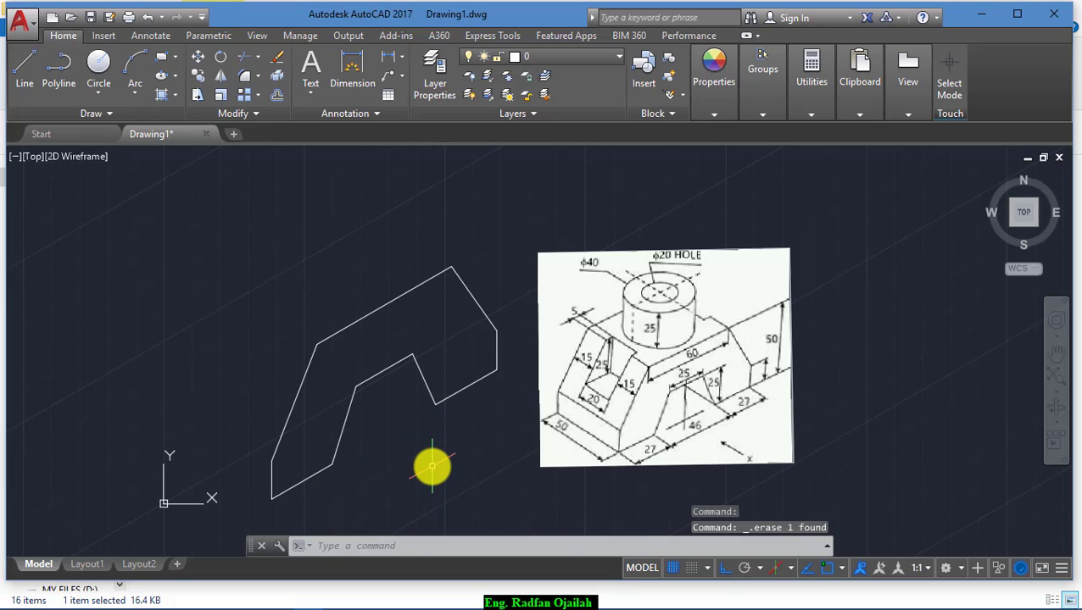
Step: Draw a 75-unit line at 150° from the notch's lower right corner, using the left isoplane
type("l")
key("Return")
left_click(435, 404)
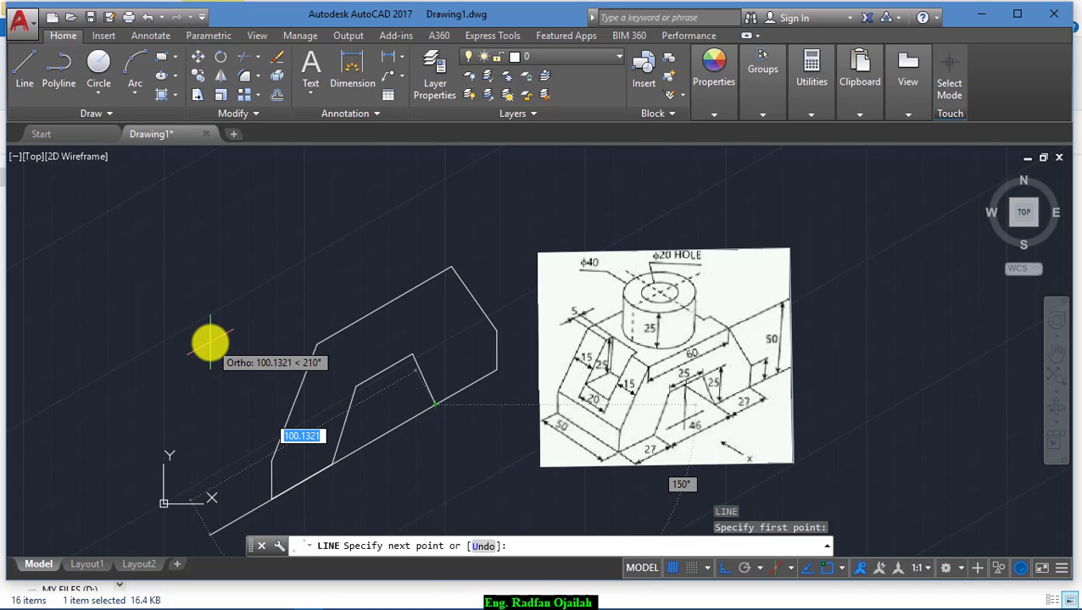
key("F5")
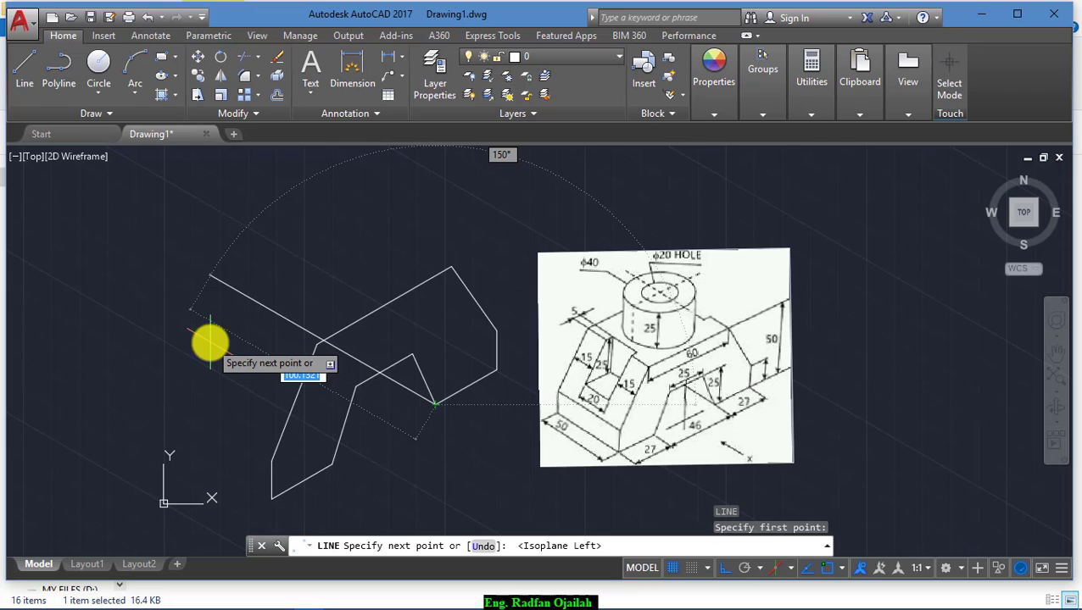
key("Return")
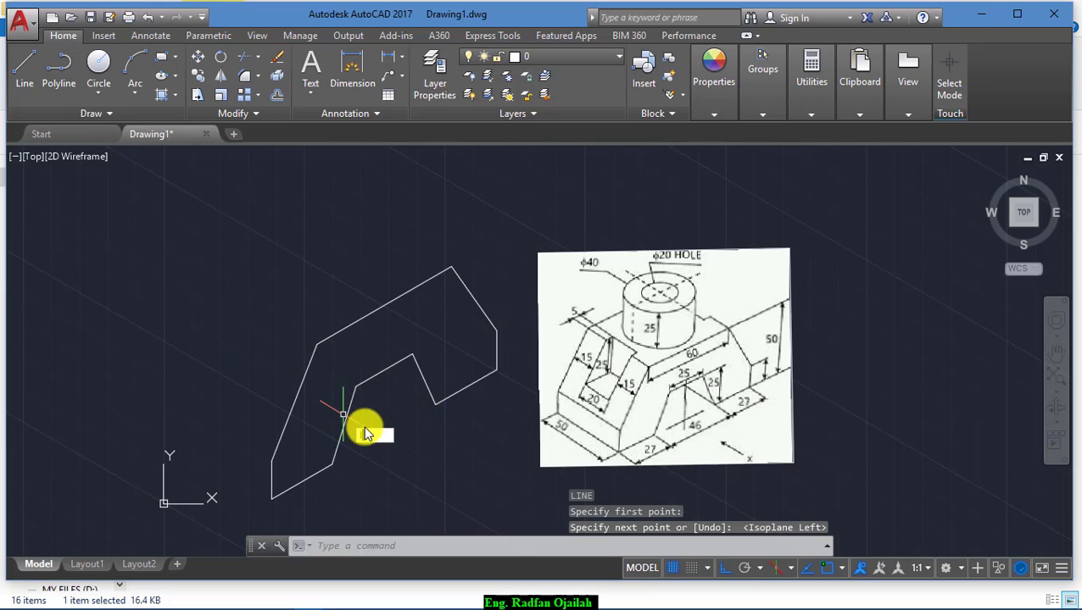
key("Return")
left_click(434, 406)
type("75")
key("Return")
key("Return")
Step: Trim the receding notch line where it extends past the notch's 25-unit top edge
type("tr")
key("Return")
left_click(396, 369)
key("Return")
left_click(354, 357)
key("Escape")
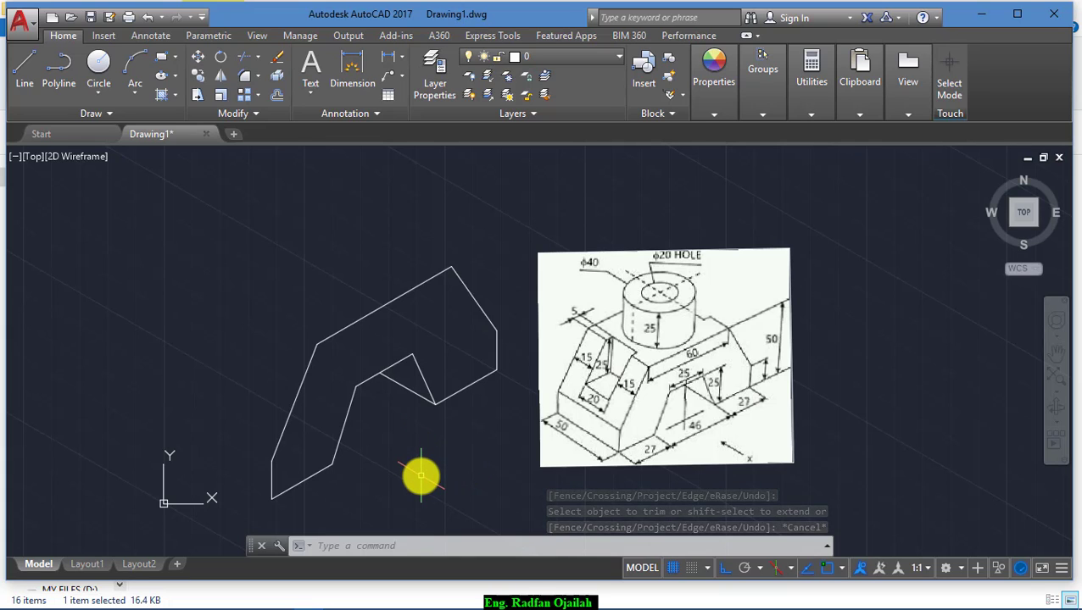
Step: Draw a 50-unit line at 150° from the front face's lower left corner
type("l")
key("Return")
left_click(271, 498)
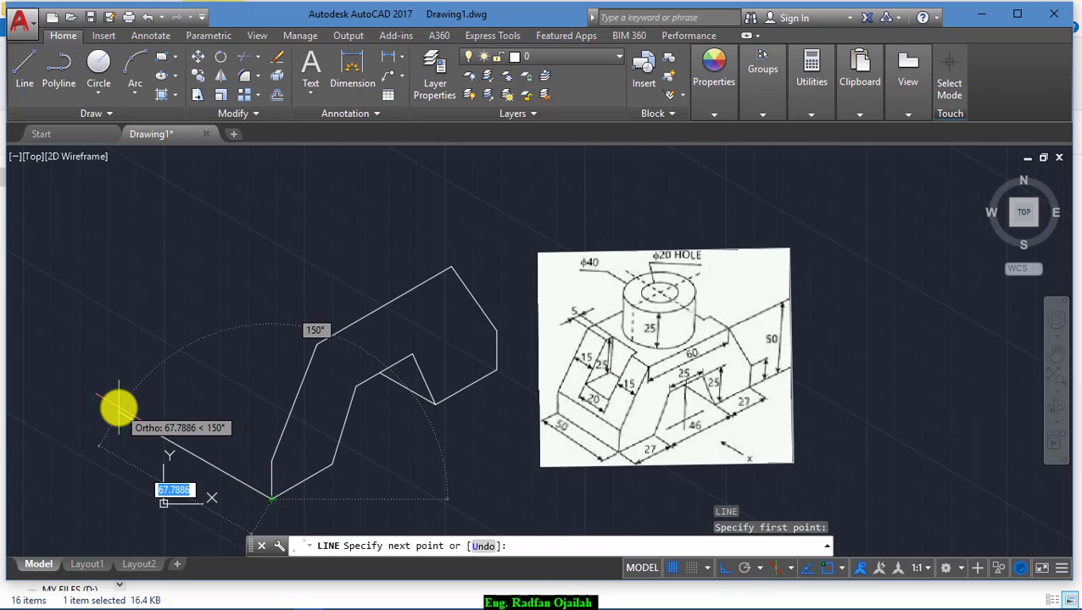
type("50")
key("Return")
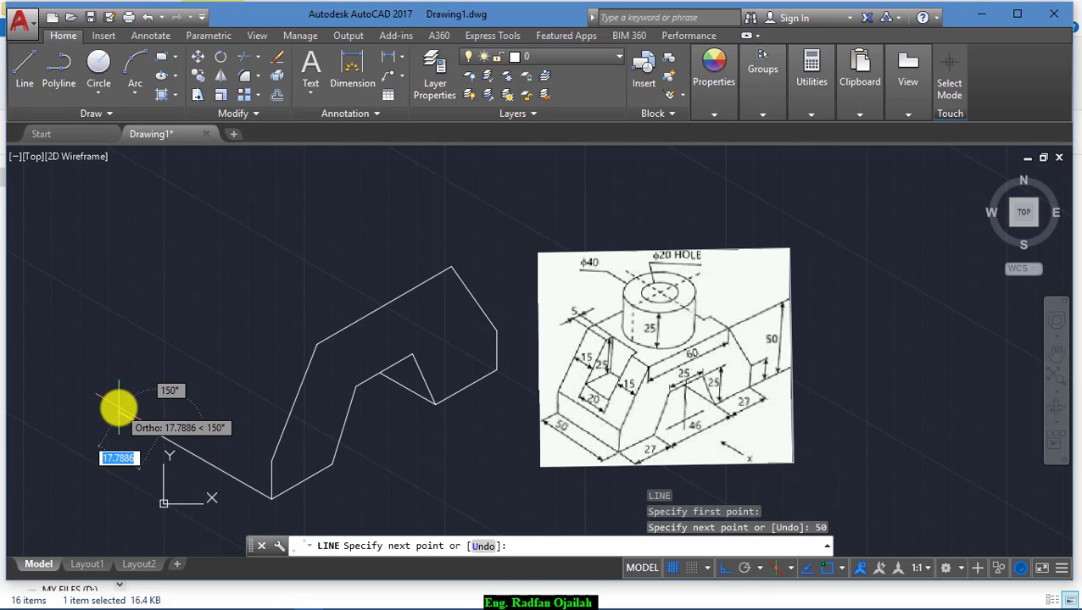
key("Return")
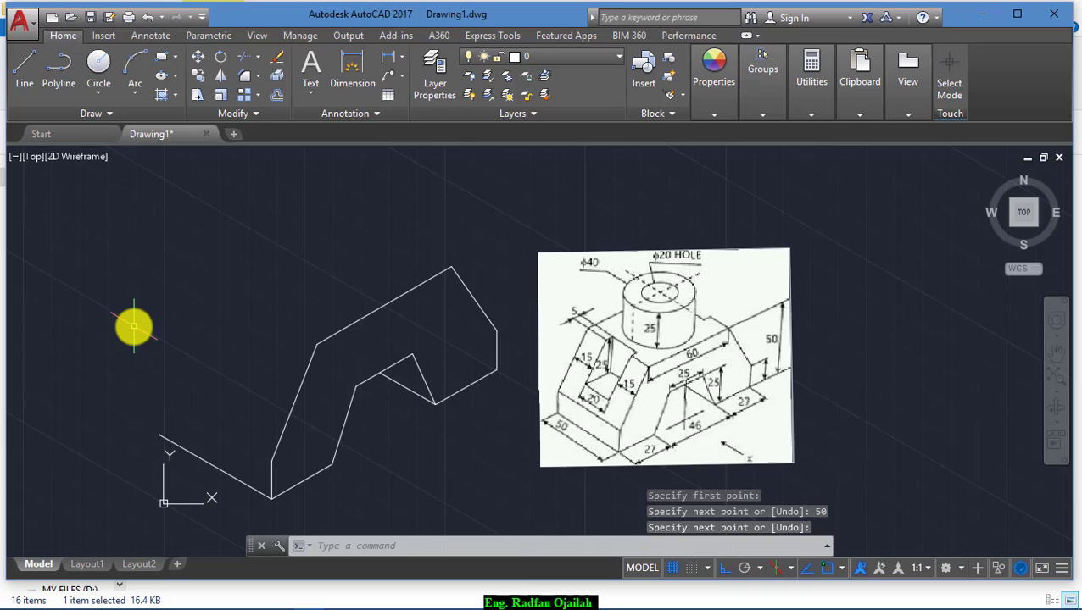
Step: Copy the front face's left vertical edge, sloping edge and top edge from the lower left corner to the far end of the 50-unit line
key("Return")
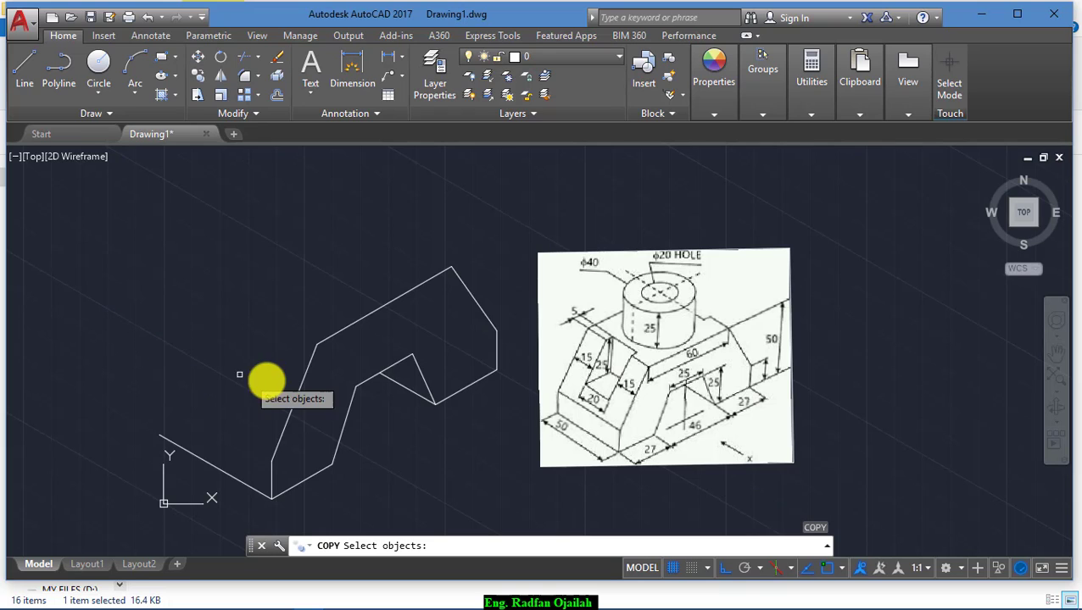
left_click(296, 401)
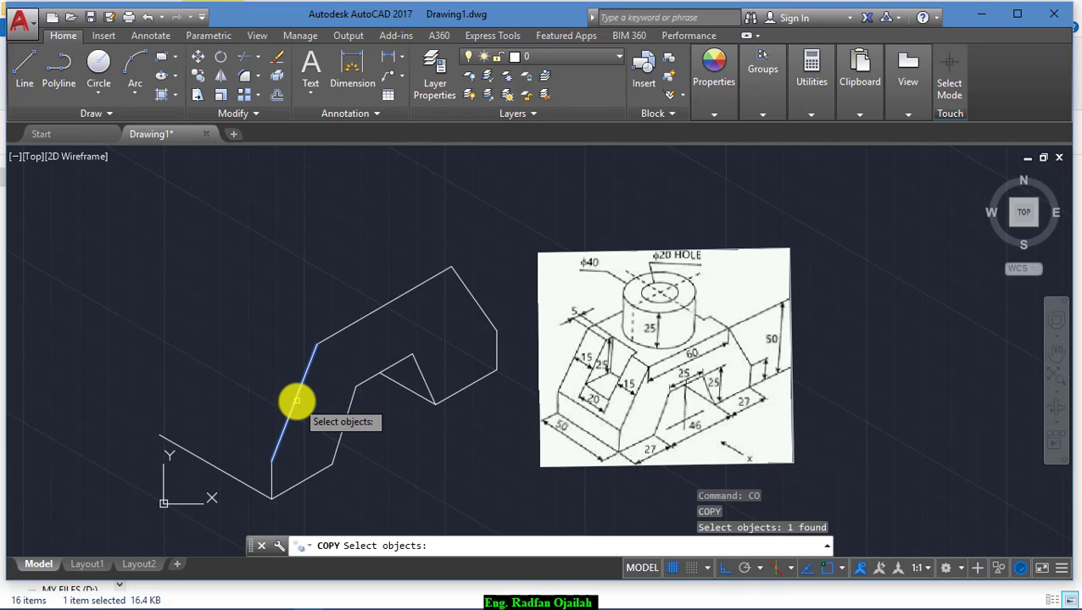
left_click(270, 482)
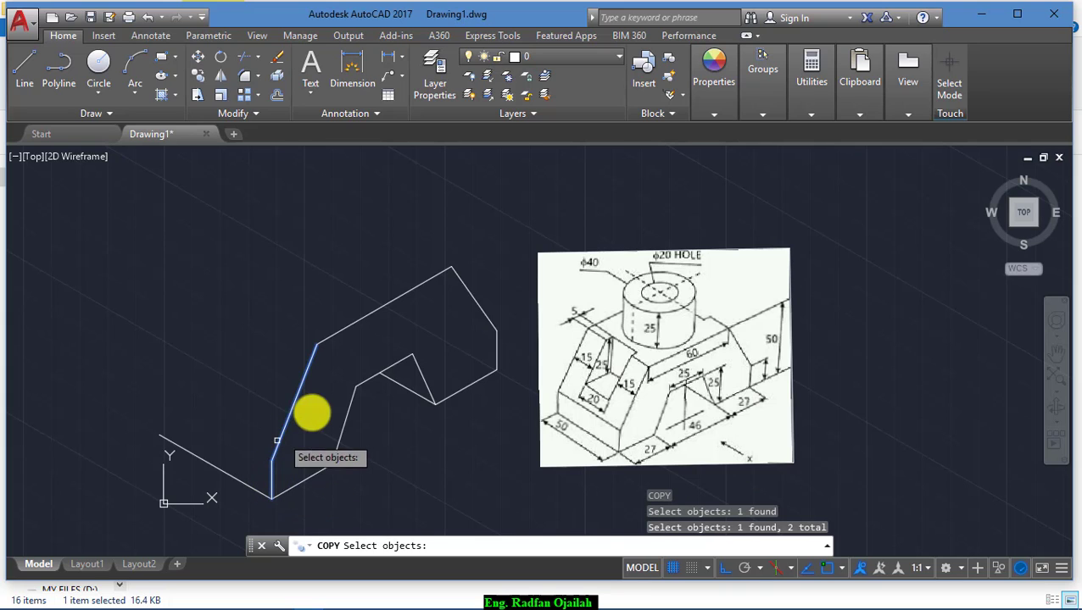
left_click(352, 325)
key("Return")
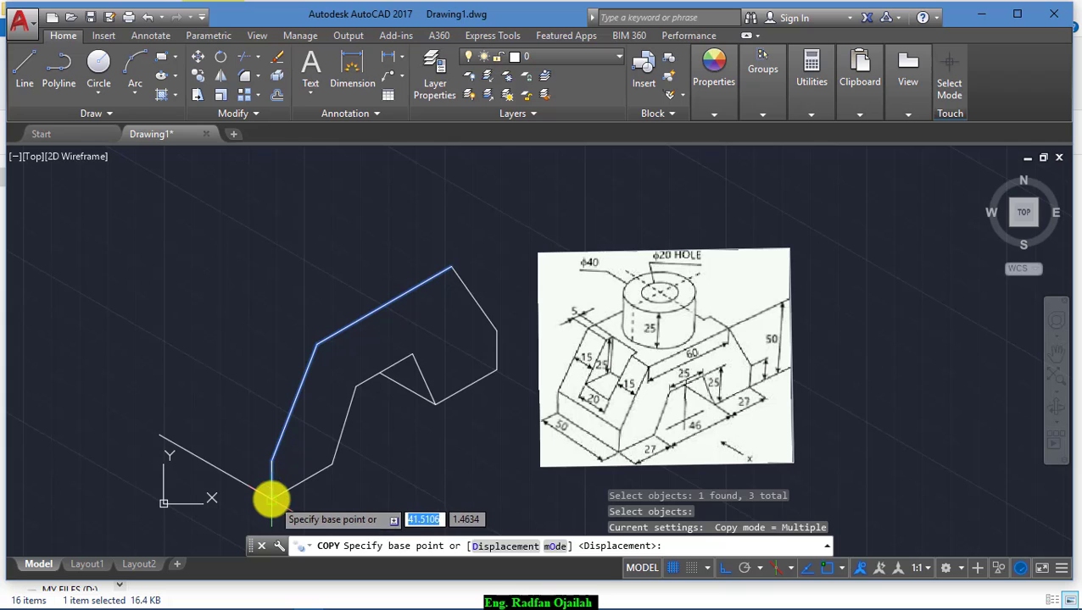
left_click(270, 498)
left_click(163, 436)
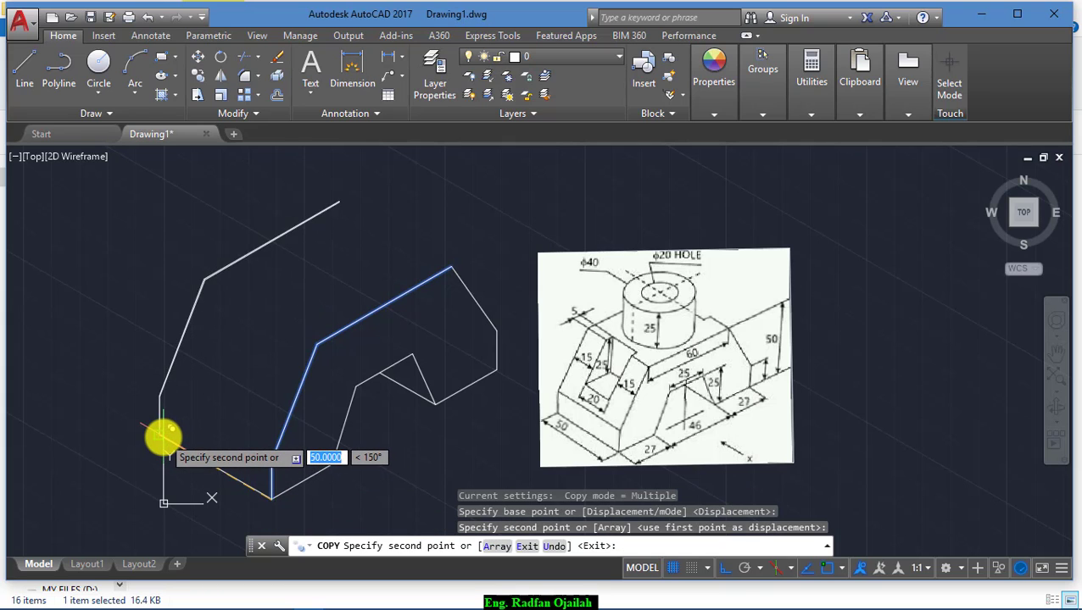
key("Escape")
Step: Copy the 50-unit base line to the top of the short vertical edge and to the upper end of the sloping edge
type("c")
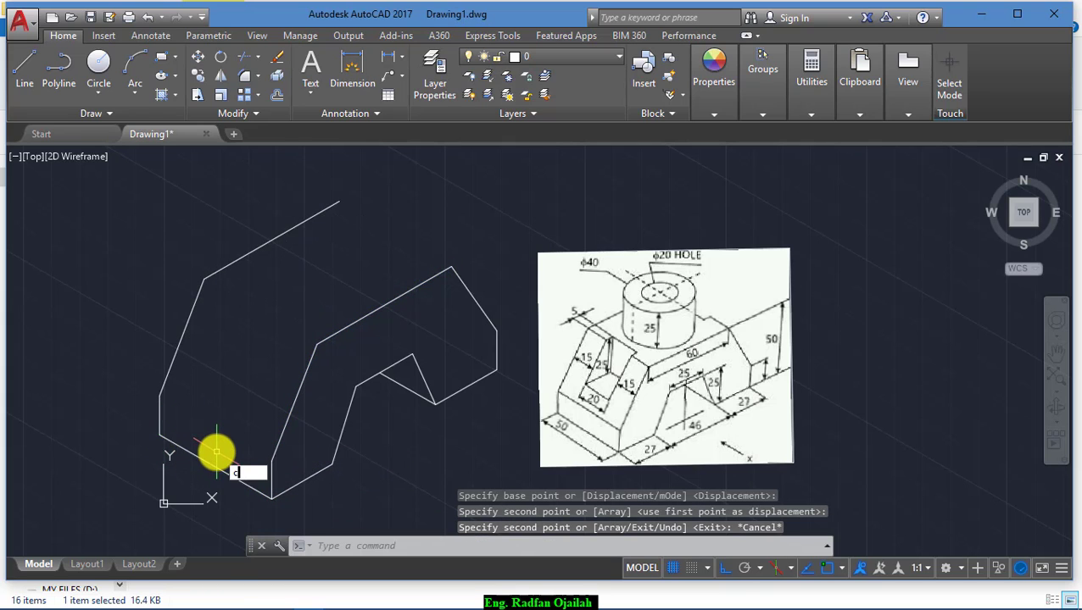
type("o")
key("Return")
left_click(237, 482)
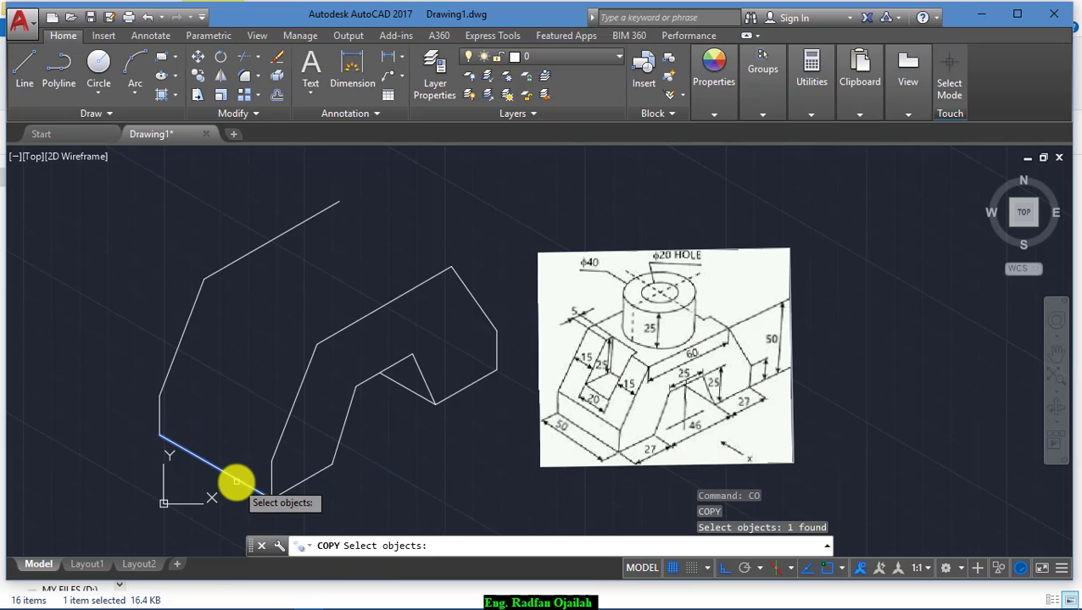
key("Return")
left_click(263, 492)
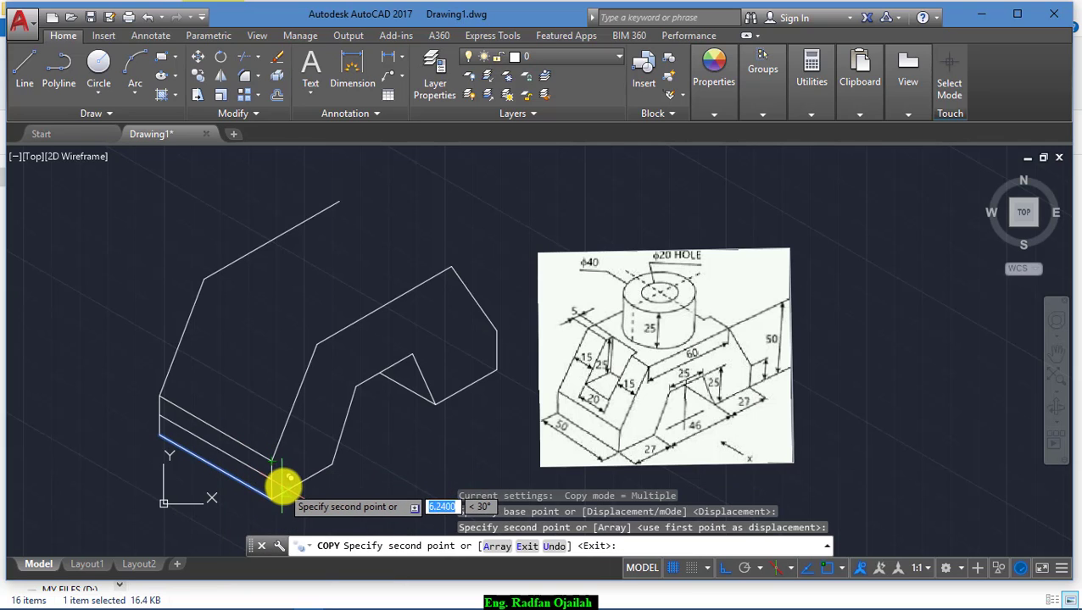
left_click(313, 342)
key("Escape")
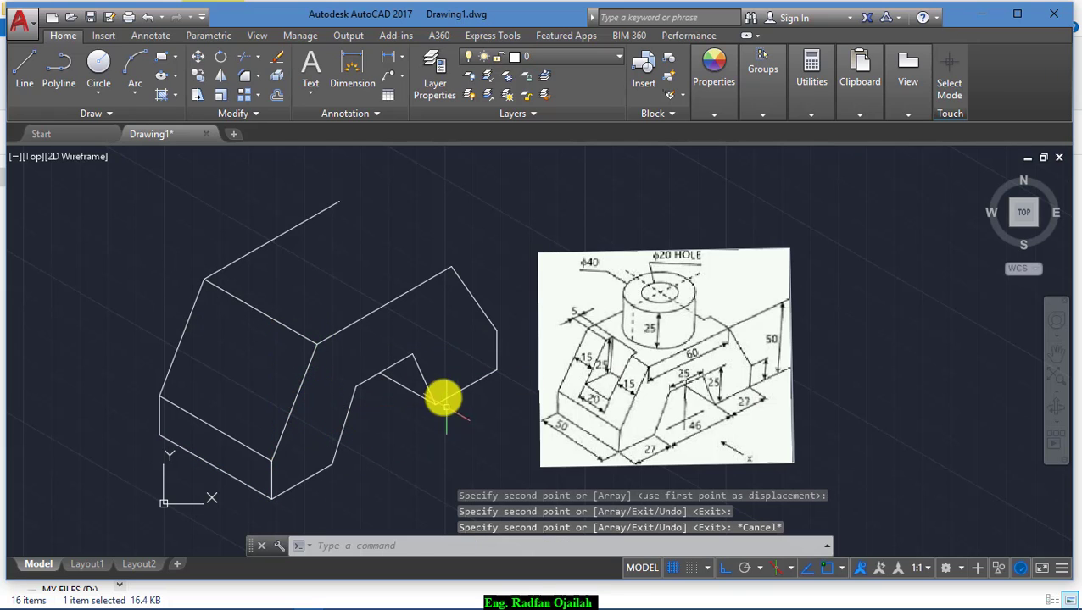
Step: From the front face's upper left corner, draw a 15-unit line at 150° and a 5-unit line at 30° using the top isoplane
key("Return")
left_click(315, 343)
type("1")
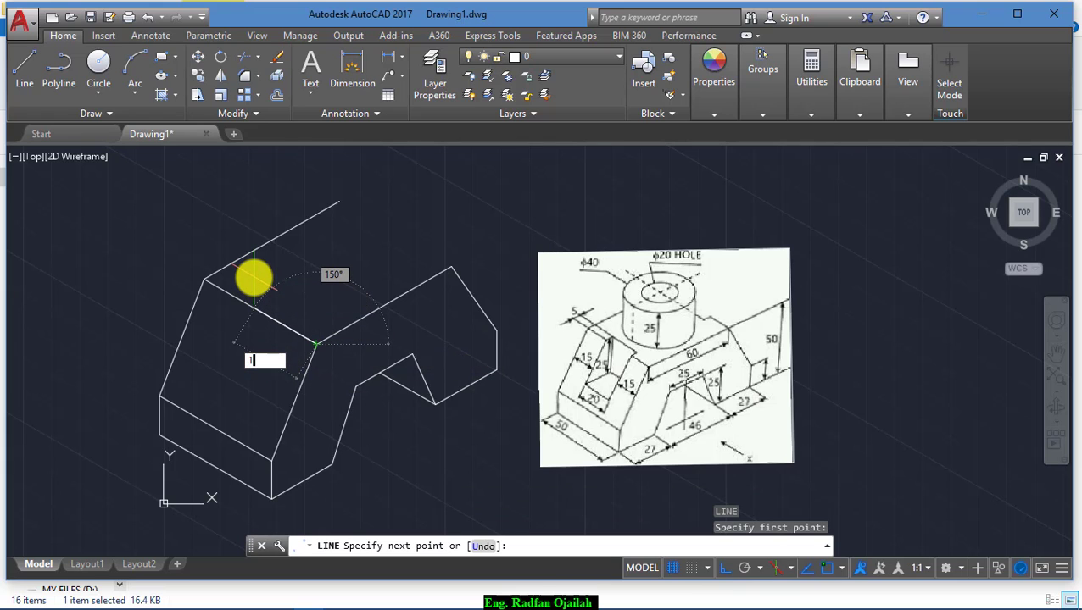
type("5")
key("Return")
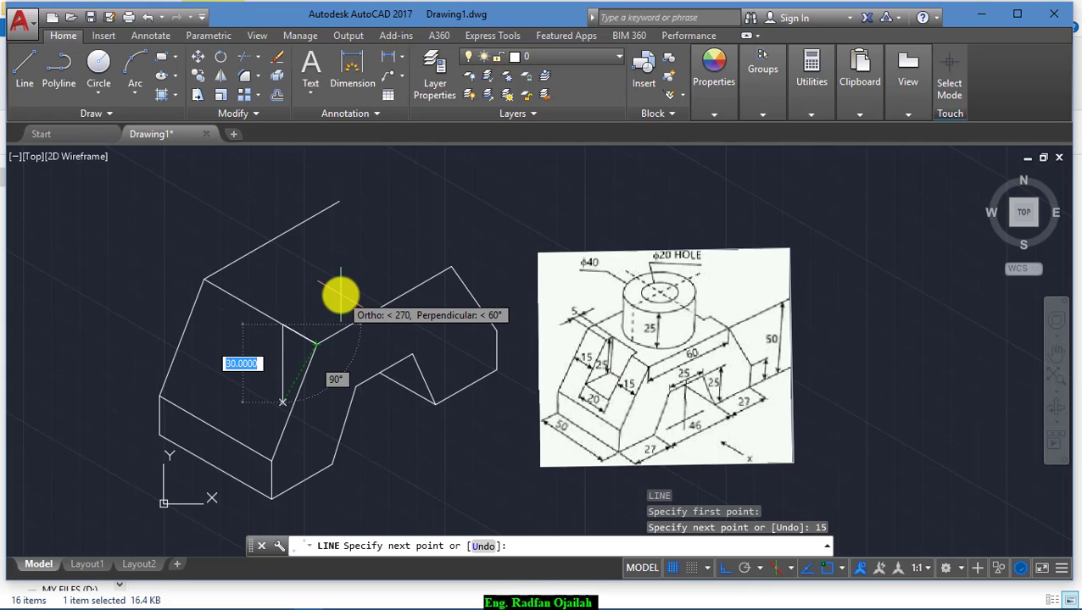
key("F5")
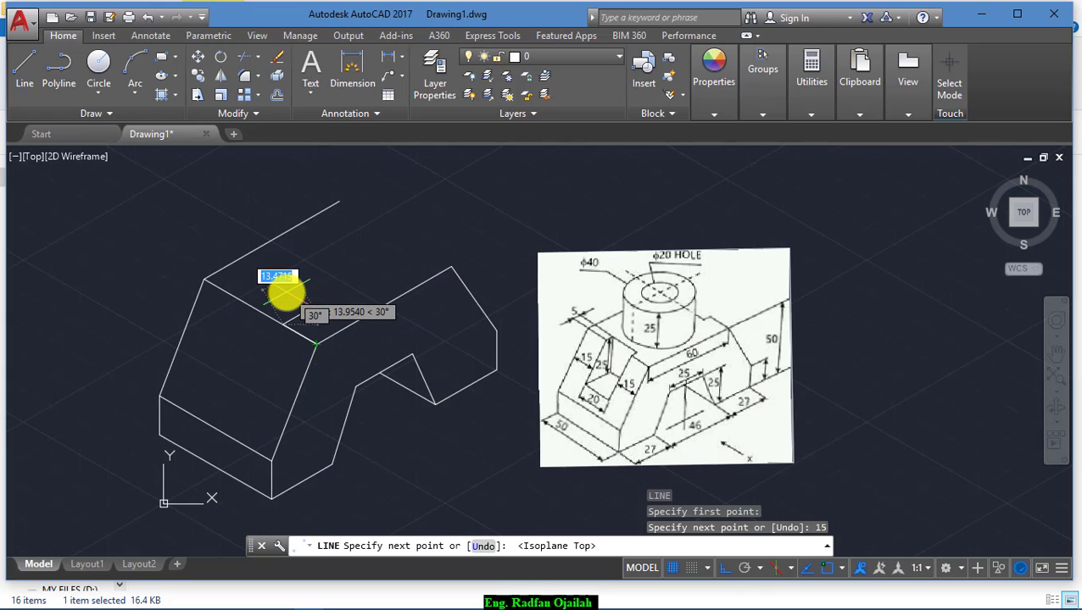
type("5")
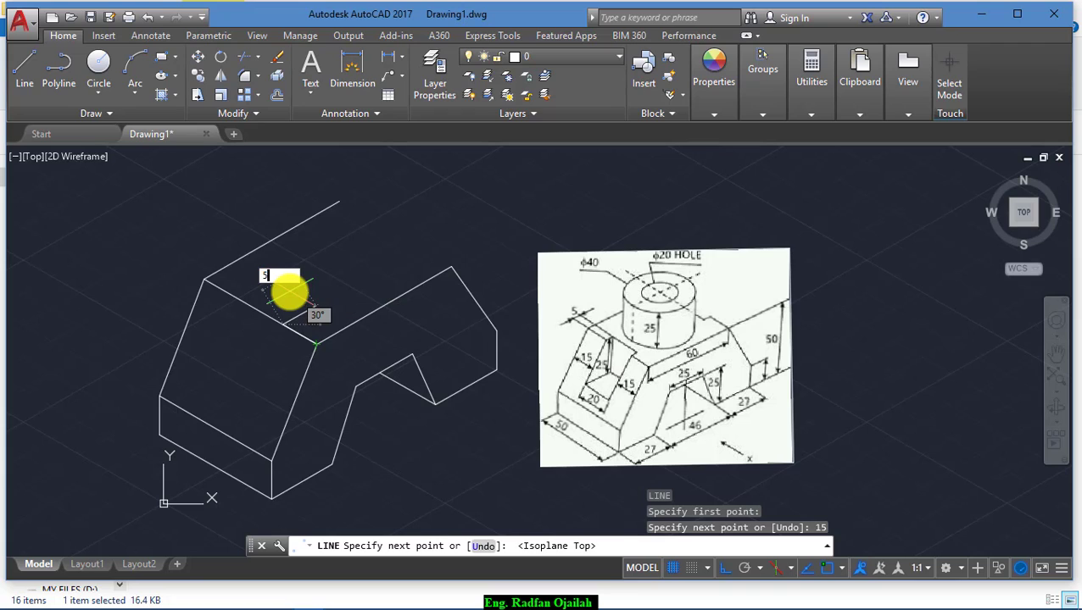
key("Return")
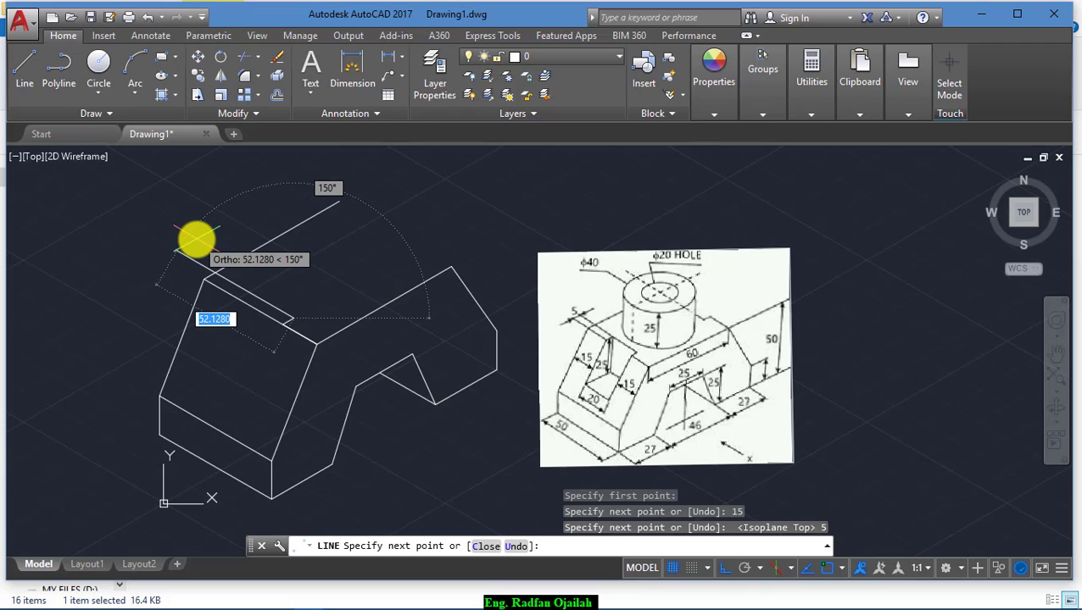
Step: Continue the slot outline with a 20-unit line at 150° and a parallel side running back past the sloping face's top edge
type("2")
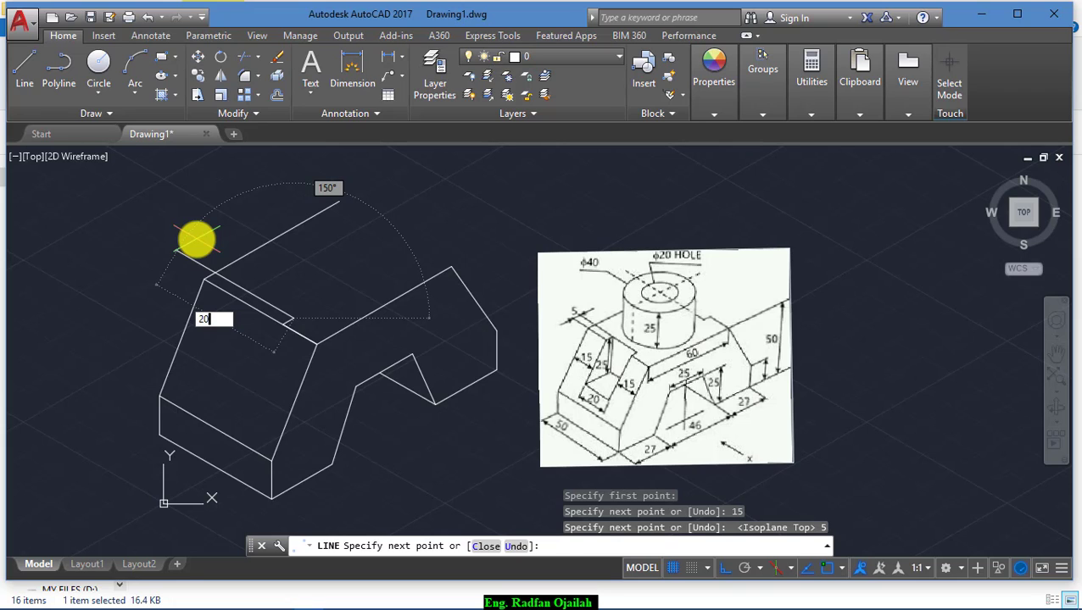
type("0")
key("Return")
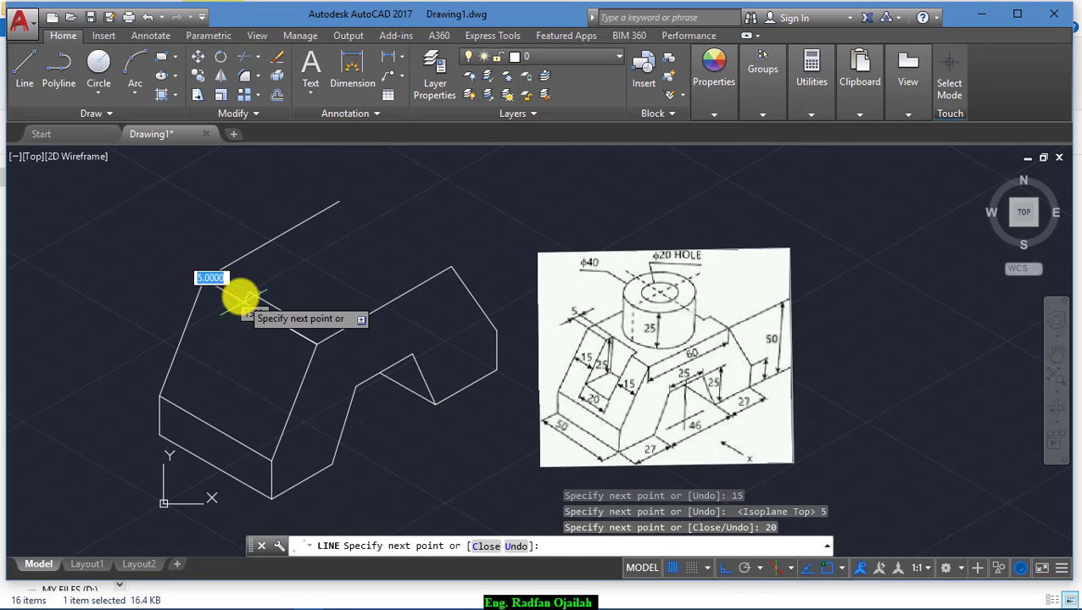
left_click(223, 302)
key("Return")
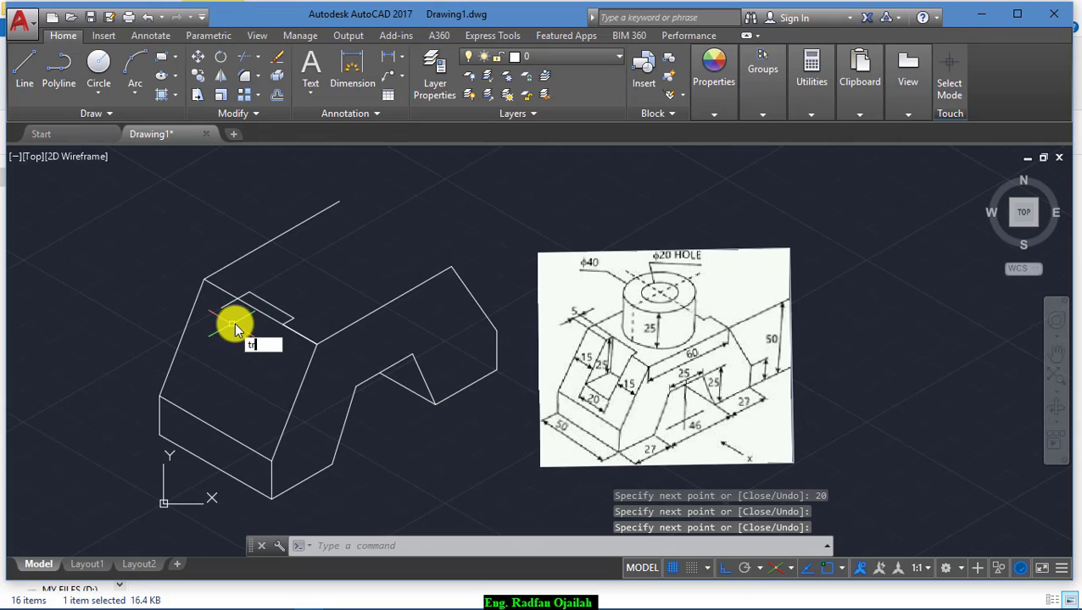
Step: Trim the slot side's overhang and the segment of the sloping face's top edge across the slot opening
key("Return")
key("Return")
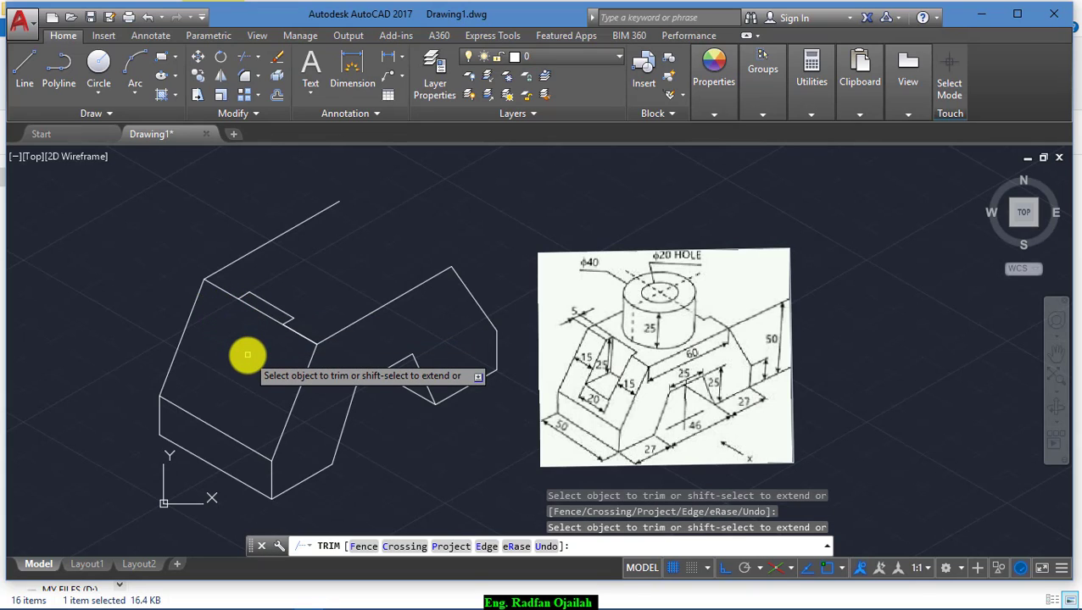
key("Escape")
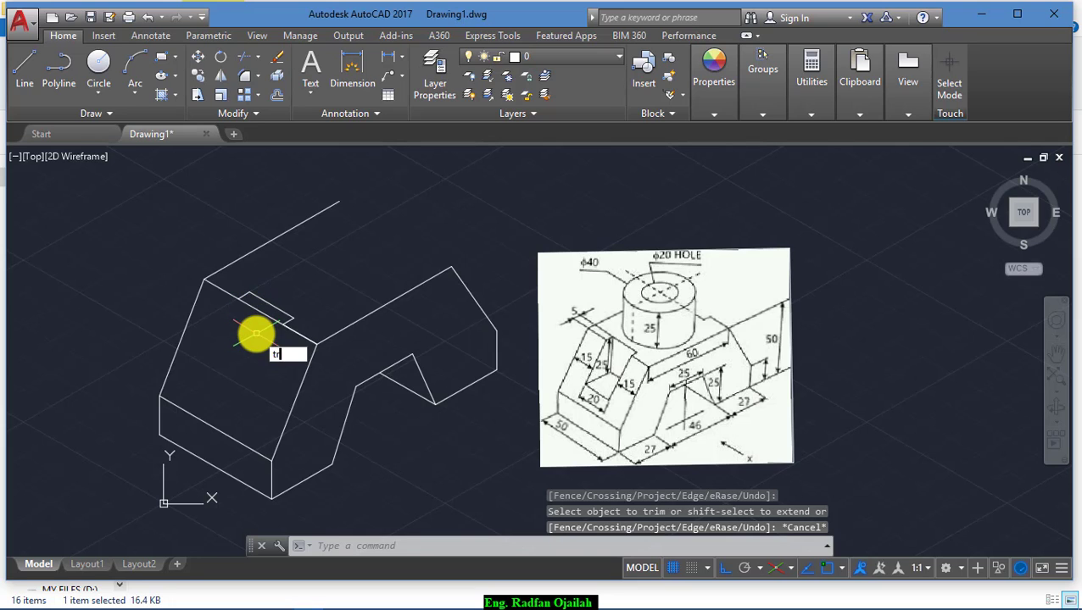
type("tr")
key("Return")
key("Return")
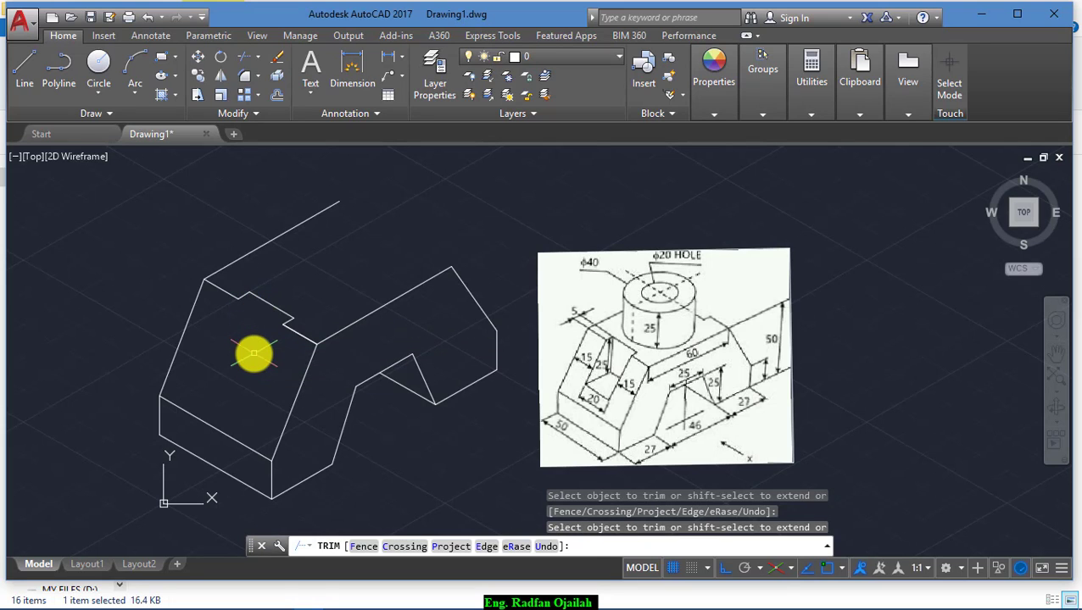
left_click(254, 353)
key("Escape")
Step: Draw a 25-unit vertical line downward from the slot's rear left corner, using the right isoplane
type("l")
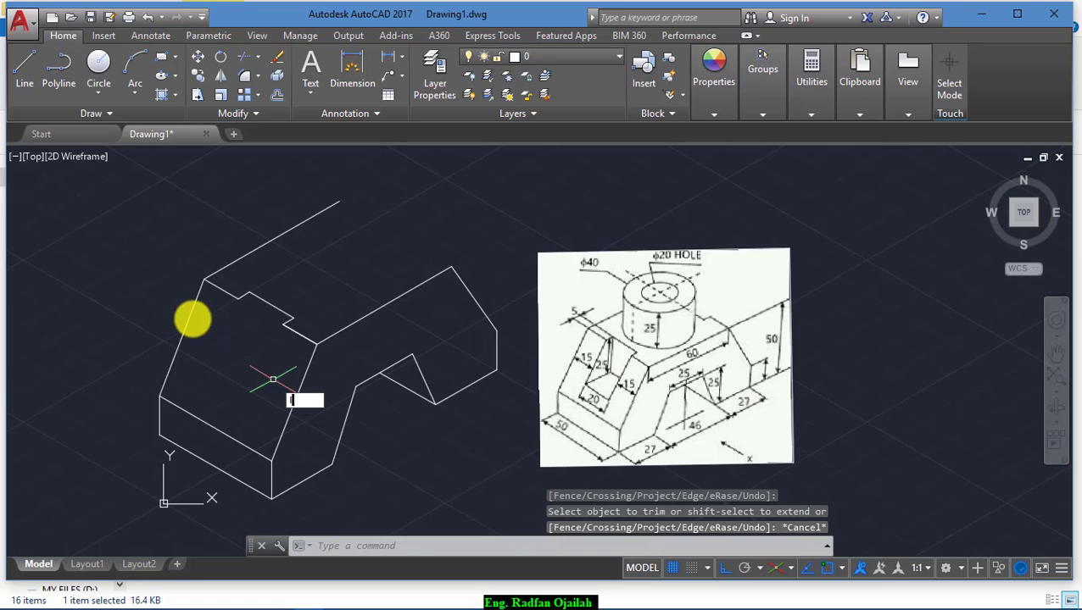
key("Return")
left_click(249, 292)
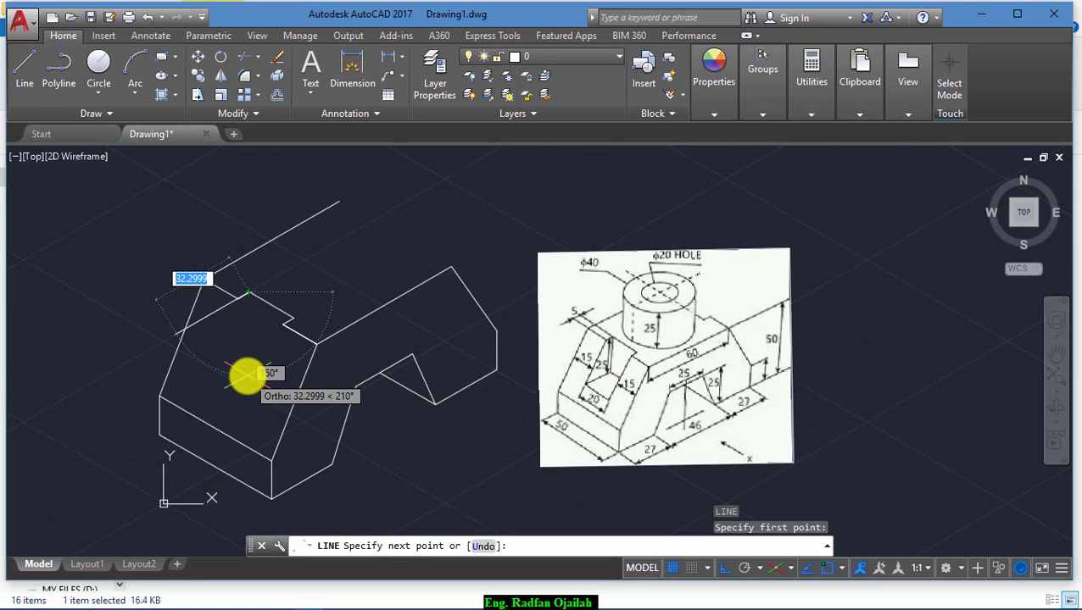
key("F5")
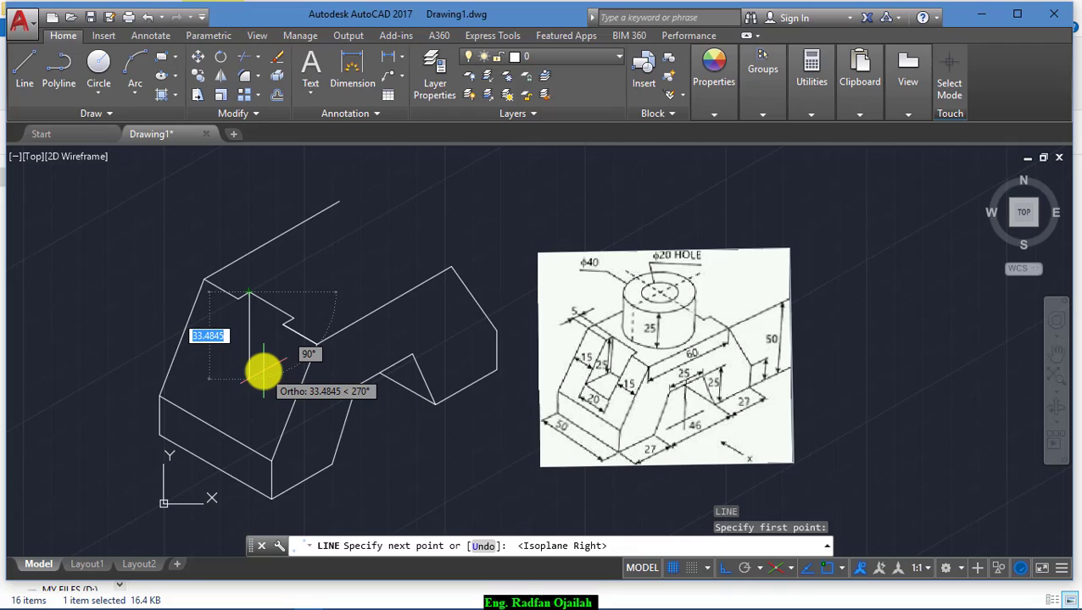
type("25")
key("Return")
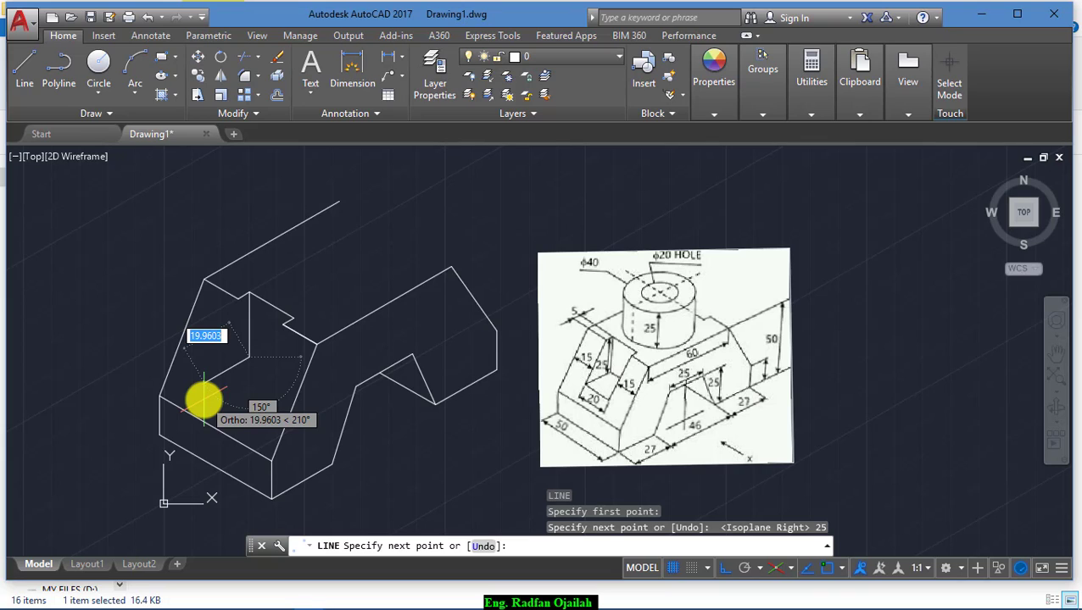
key("Escape")
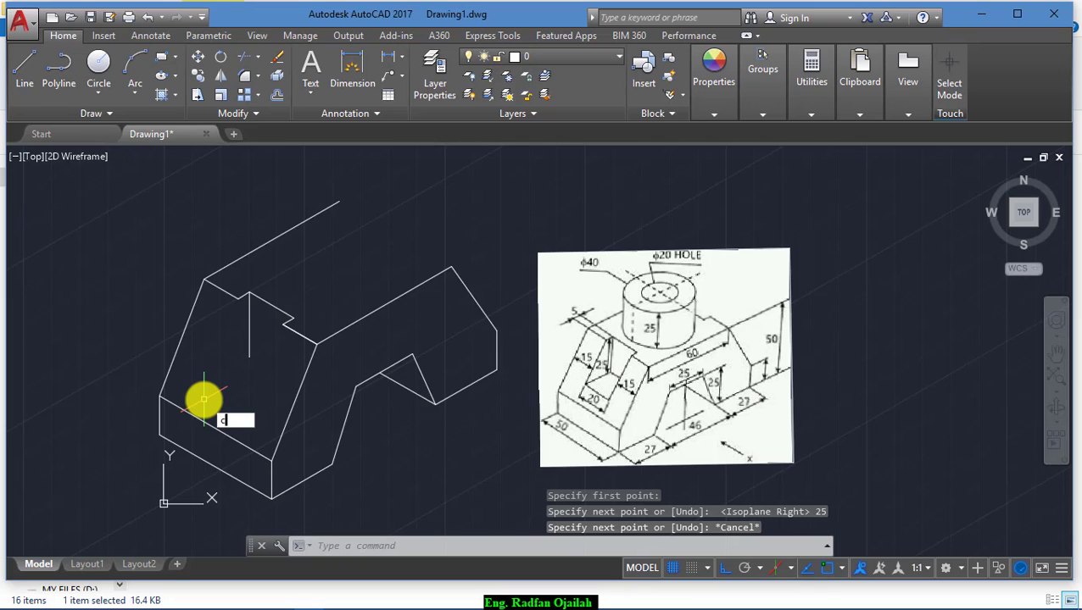
Step: Copy the far left sloping edge from its upper end to both front corners of the slot opening
type("co")
key("Return")
left_click(175, 347)
key("Return")
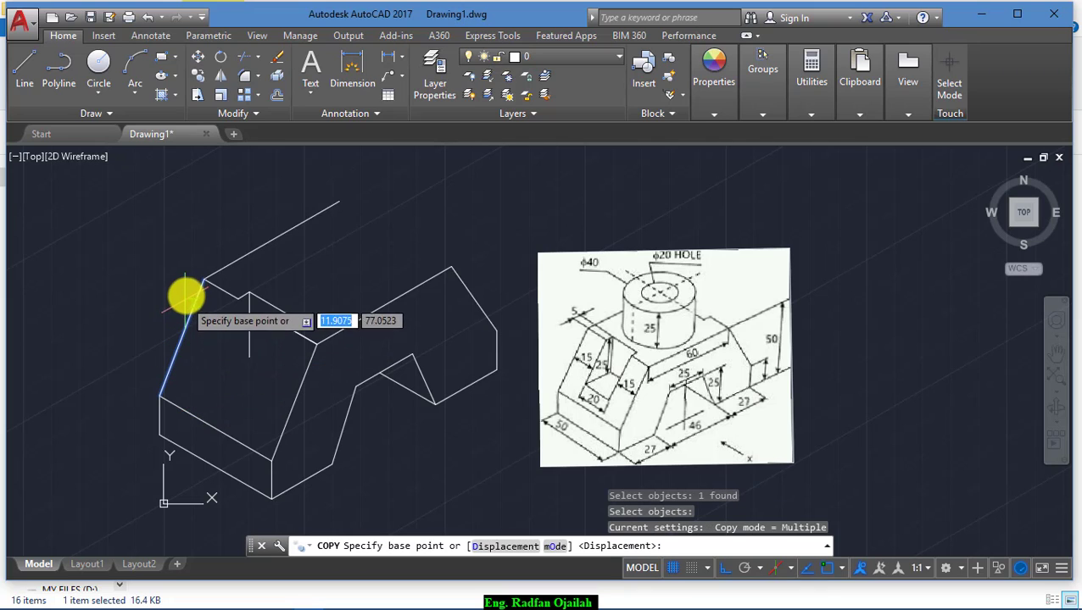
left_click(197, 283)
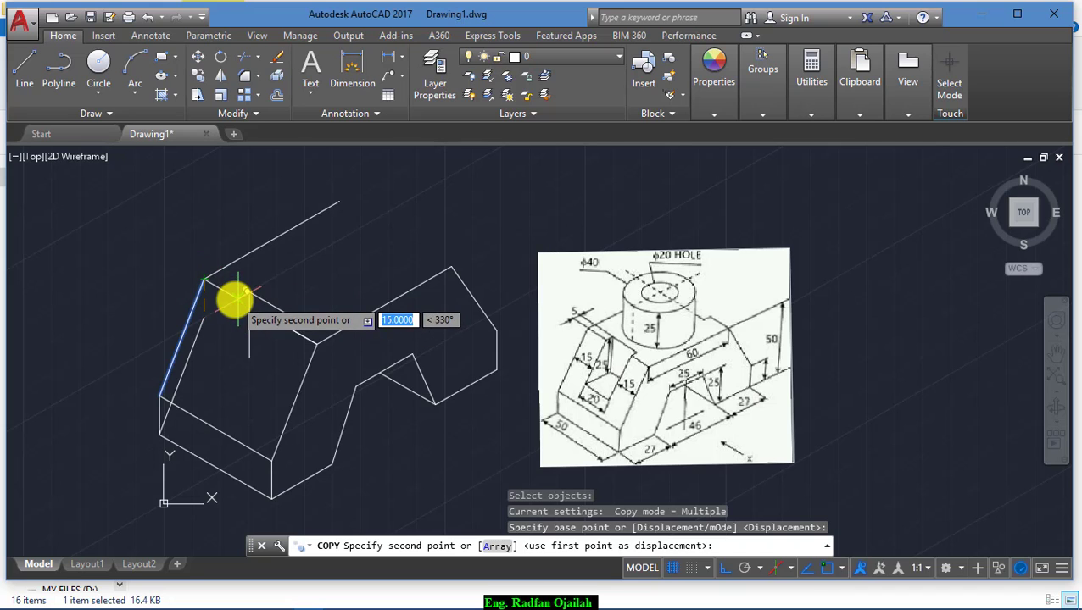
left_click(280, 326)
key("Return")
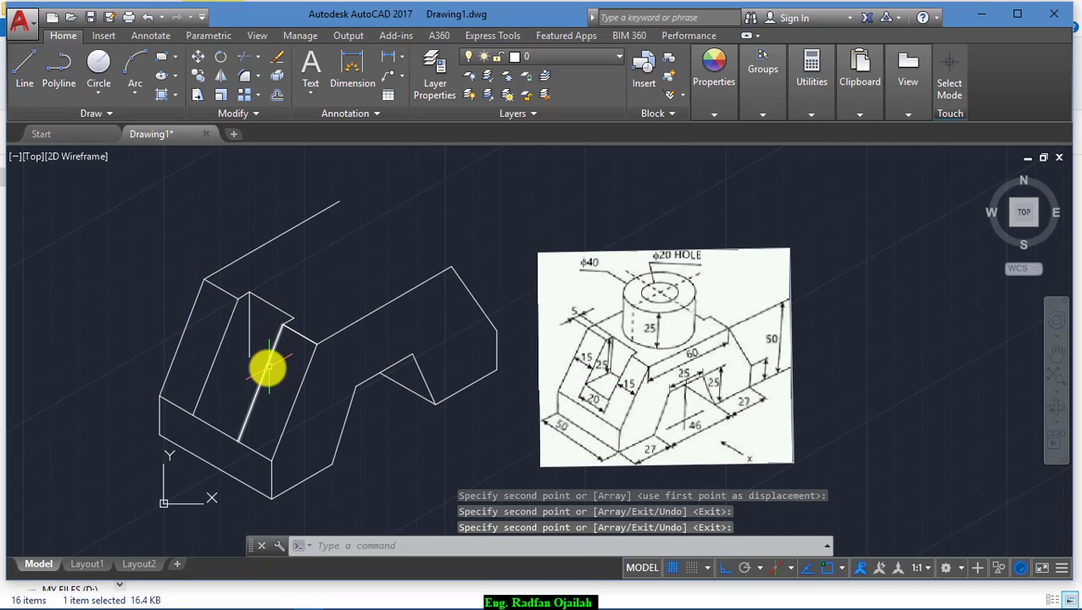
Step: Draw a line at 210° from the lower end of the slot's 25-unit vertical line to beyond the block's left side
type("l")
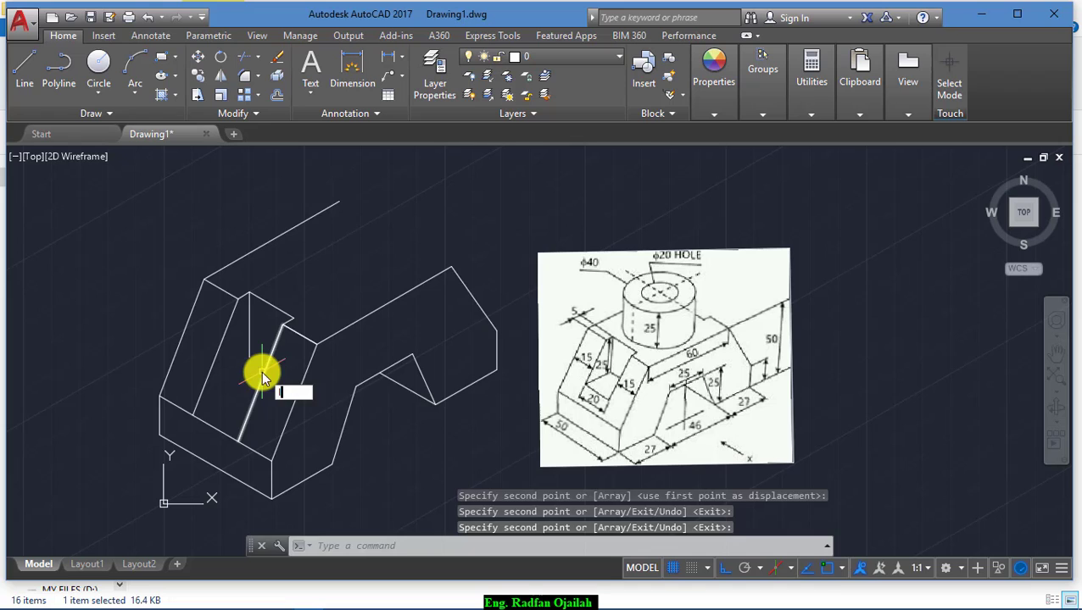
key("Return")
left_click(251, 357)
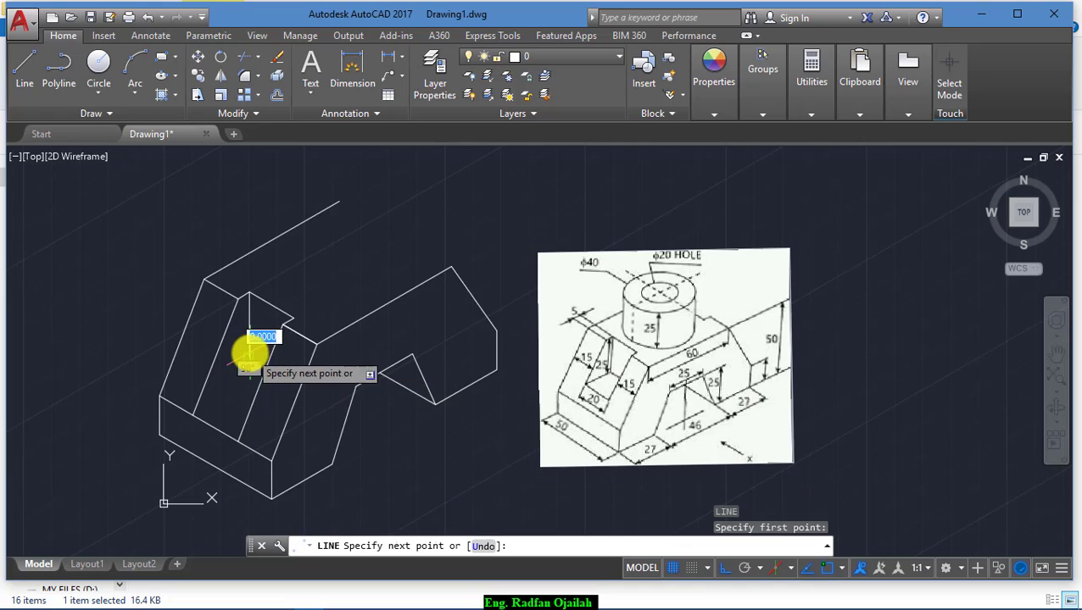
left_click(101, 390)
key("Return")
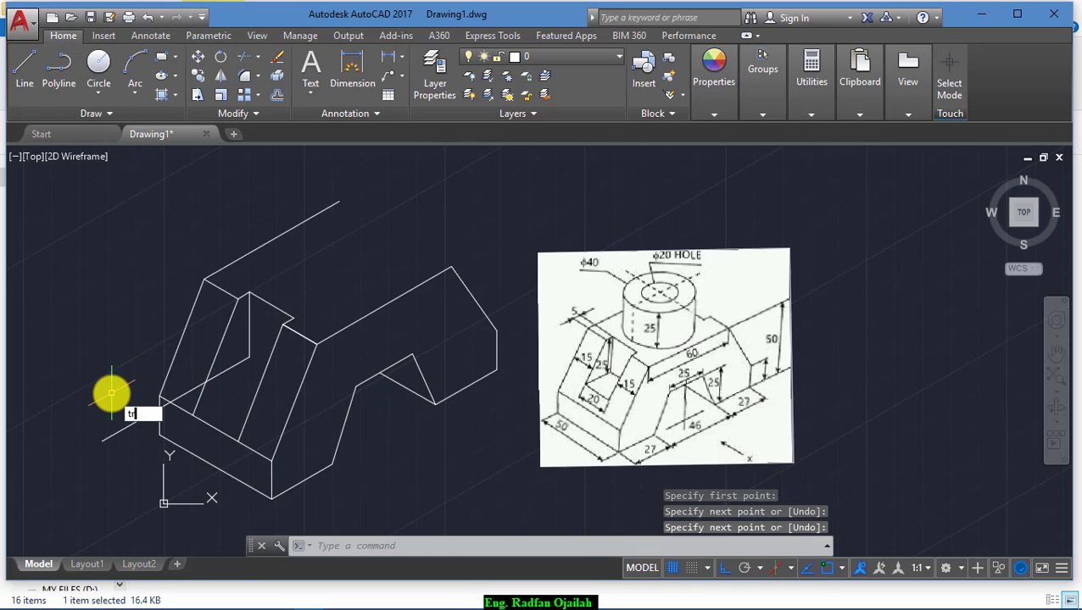
type("tr")
key("Return")
left_click(217, 374)
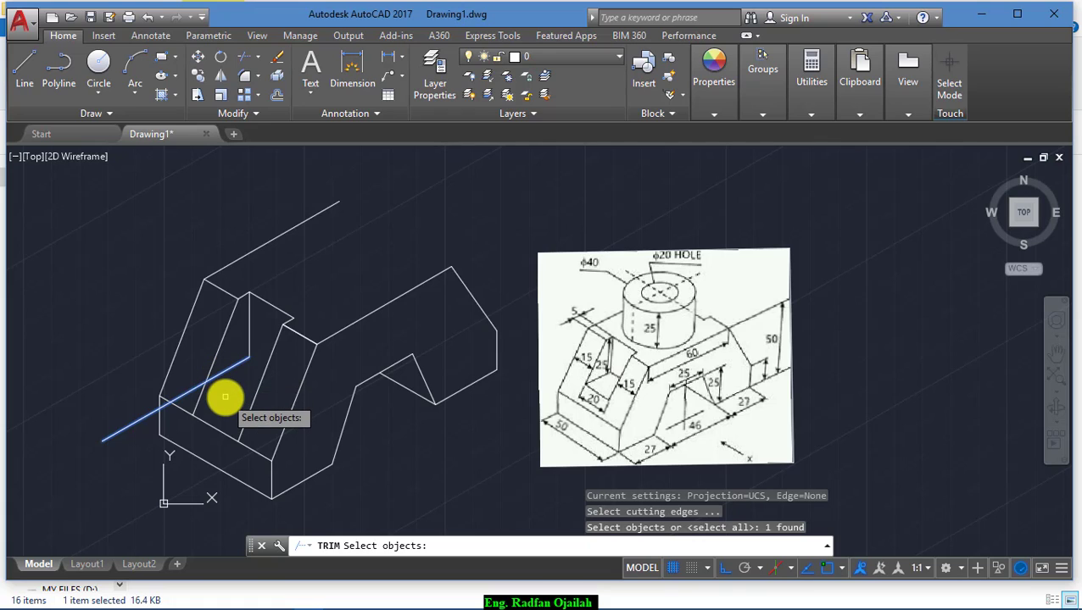
key("Escape")
Step: Trim the slot's bottom line where it extends past the slot's left sloping edge, using that edge as the cutting edge
key("Return")
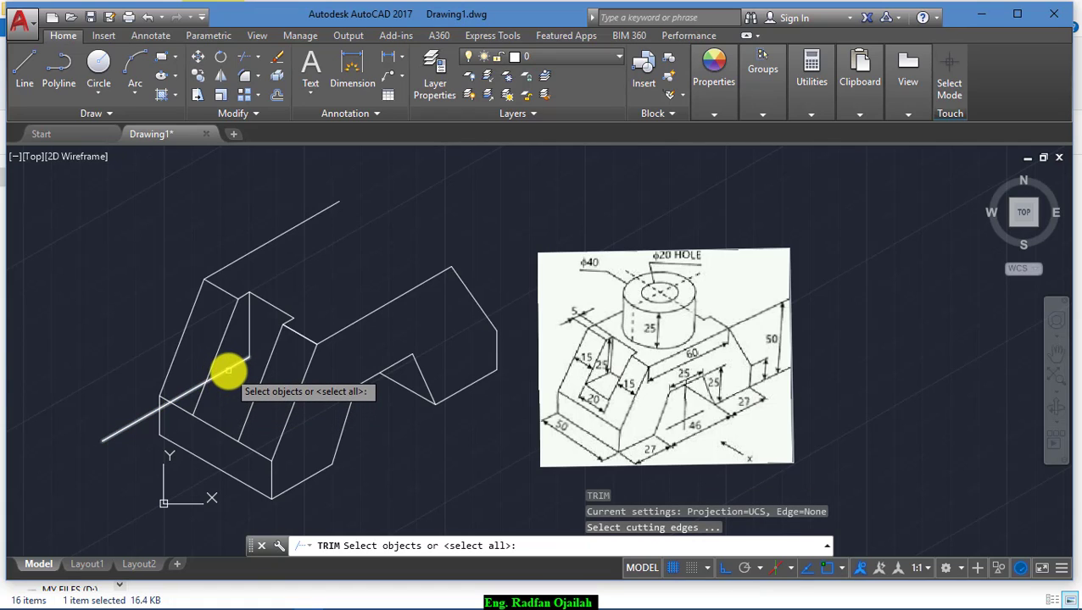
left_click(214, 364)
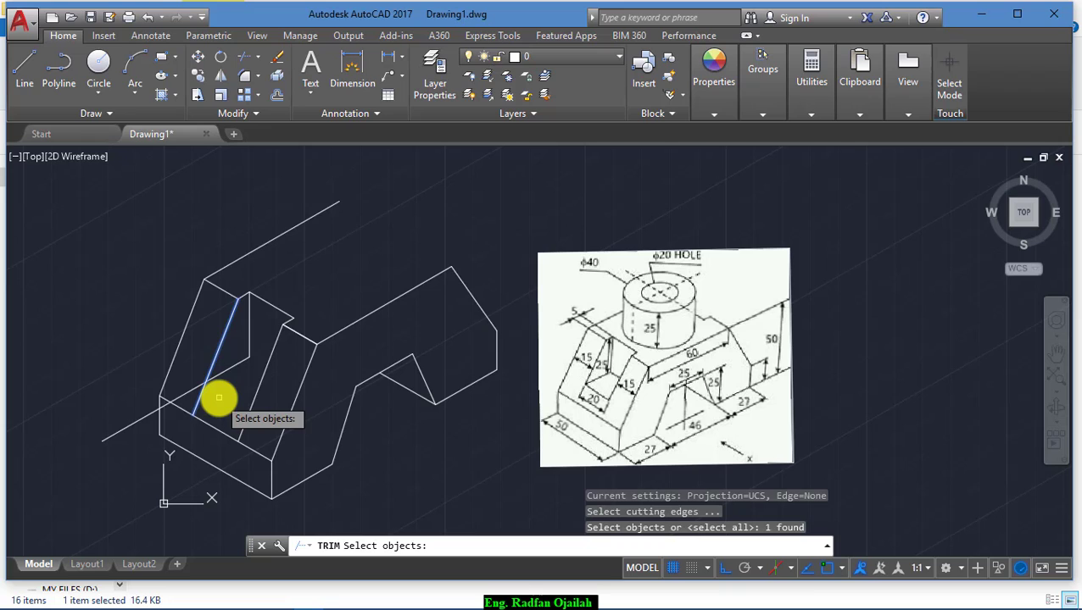
key("Return")
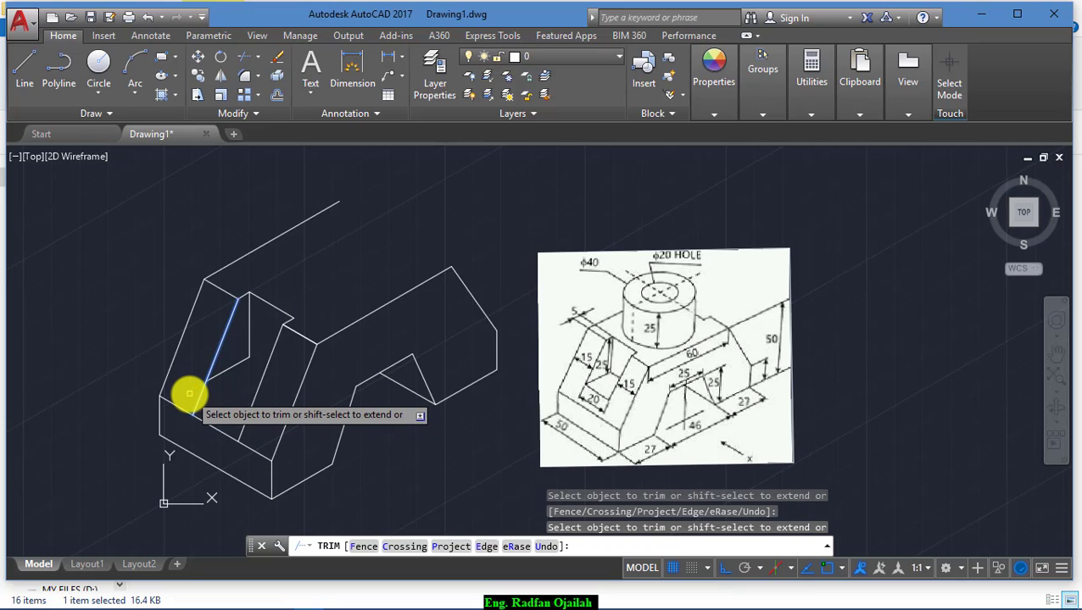
Step: Draw the slot floor's rear edge from the 25-unit vertical's lower end in the left isoplane, and trim it at the slot's right sloping edge
key("Escape")
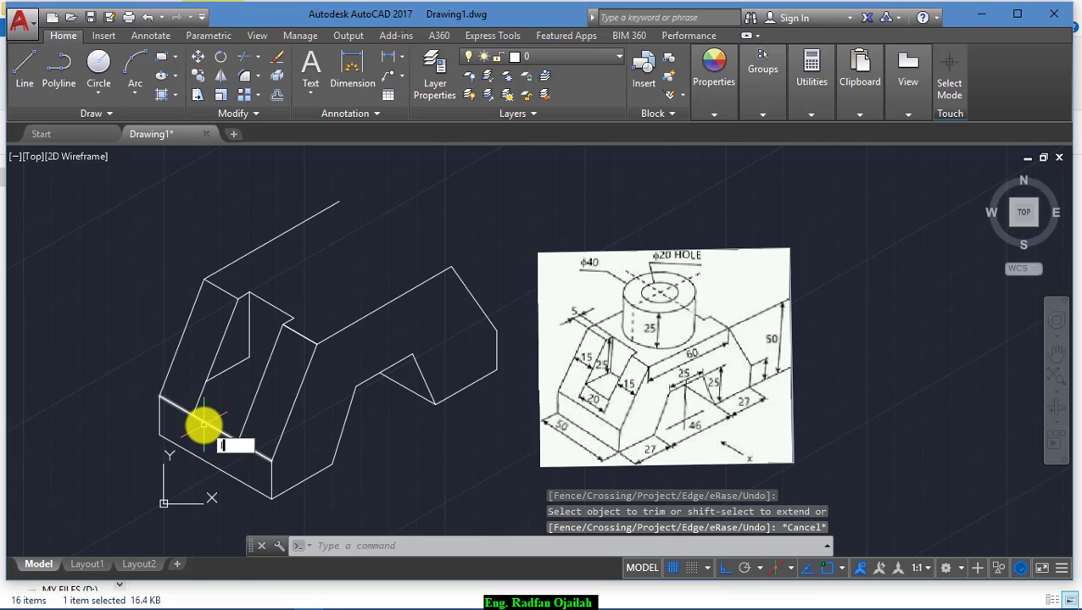
type("l")
key("Return")
left_click(249, 360)
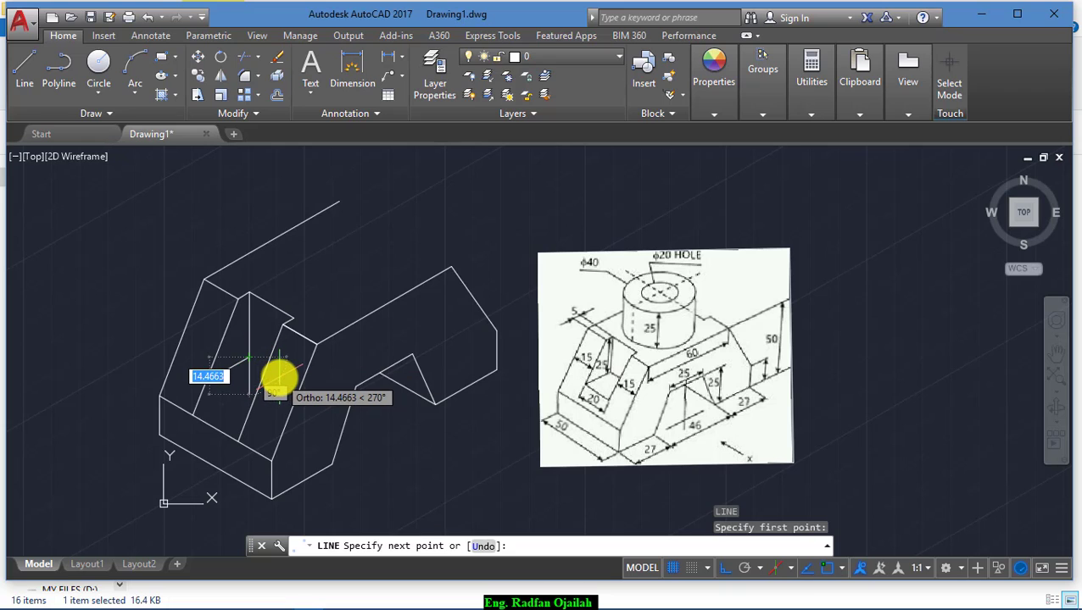
key("F5")
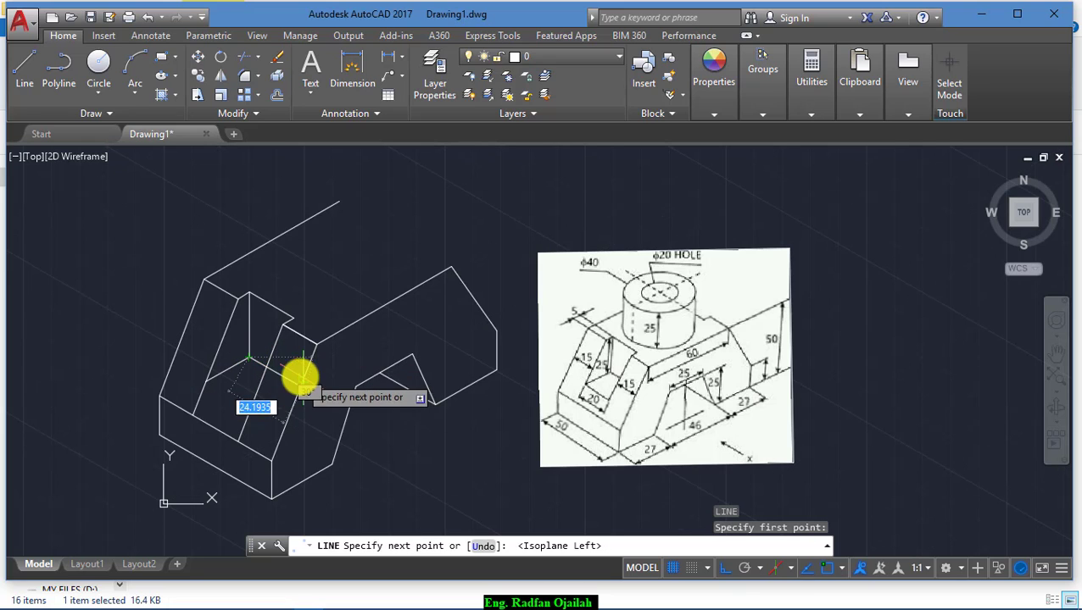
left_click(284, 382)
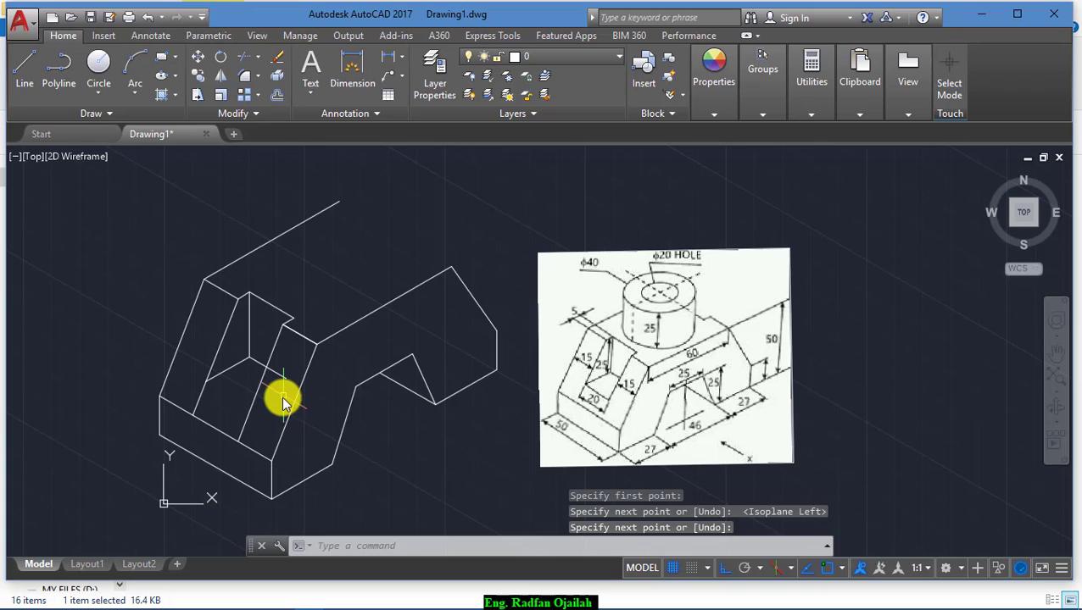
key("Return")
key("Return")
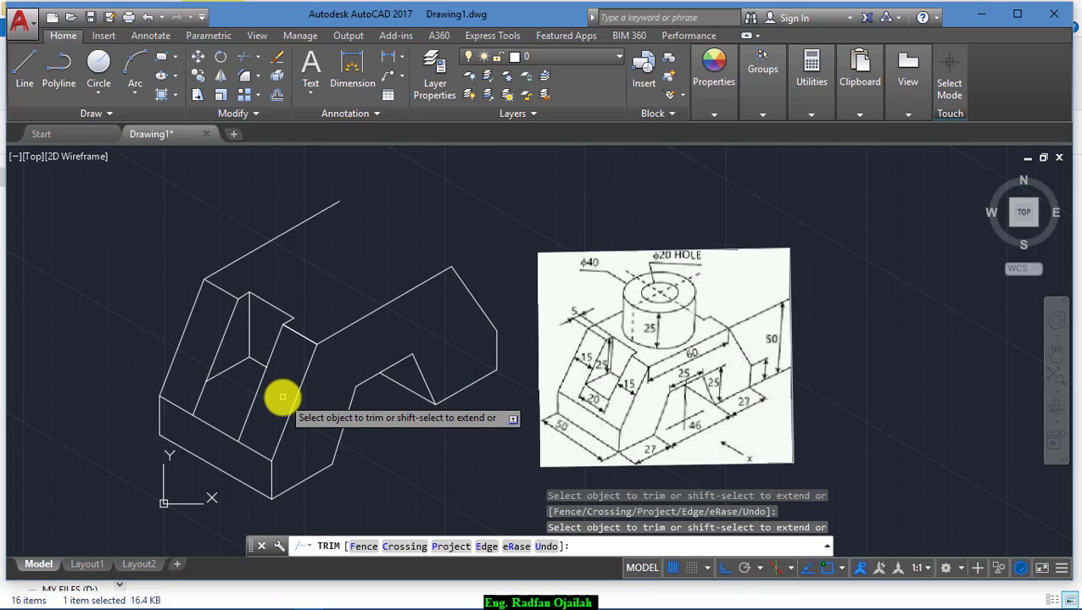
key("Escape")
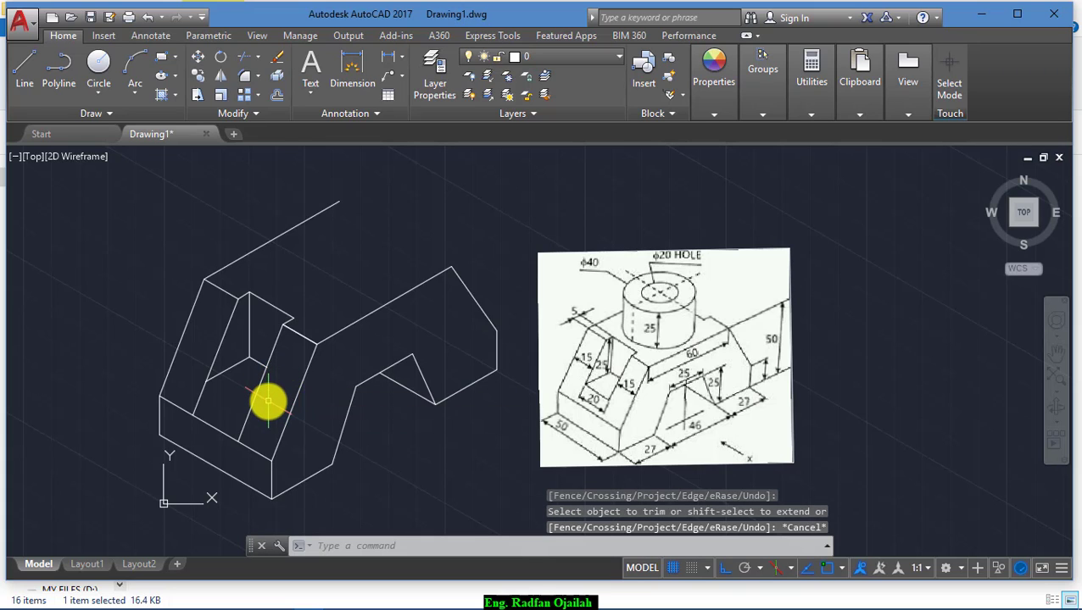
Step: Draw the slot floor's front edge from the floor's left corner, parallel to the rear edge, past the right sloping edge
type("l")
key("Return")
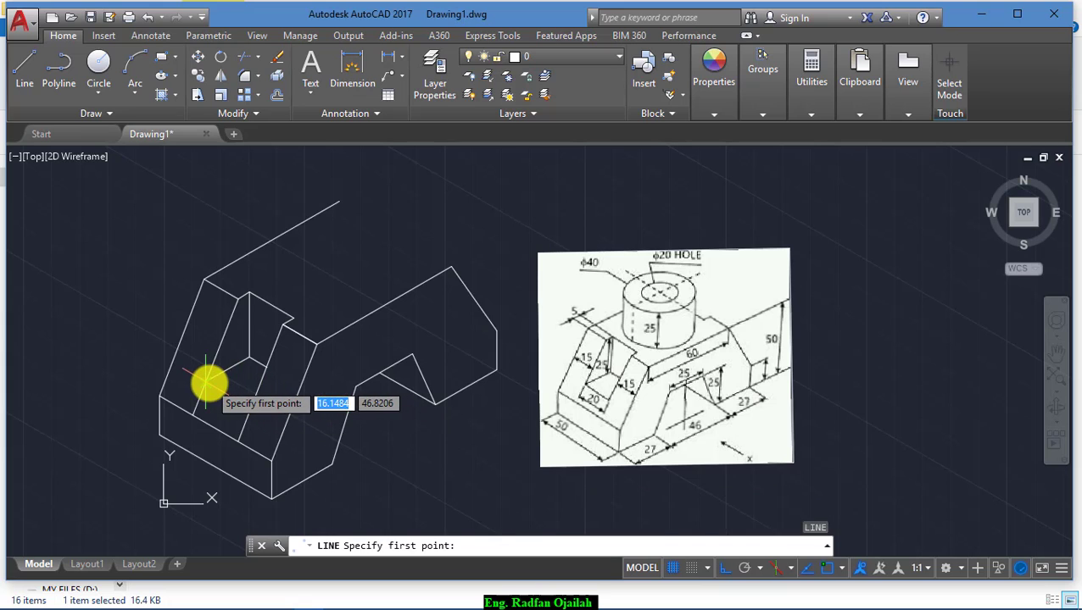
left_click(207, 382)
left_click(276, 405)
key("Return")
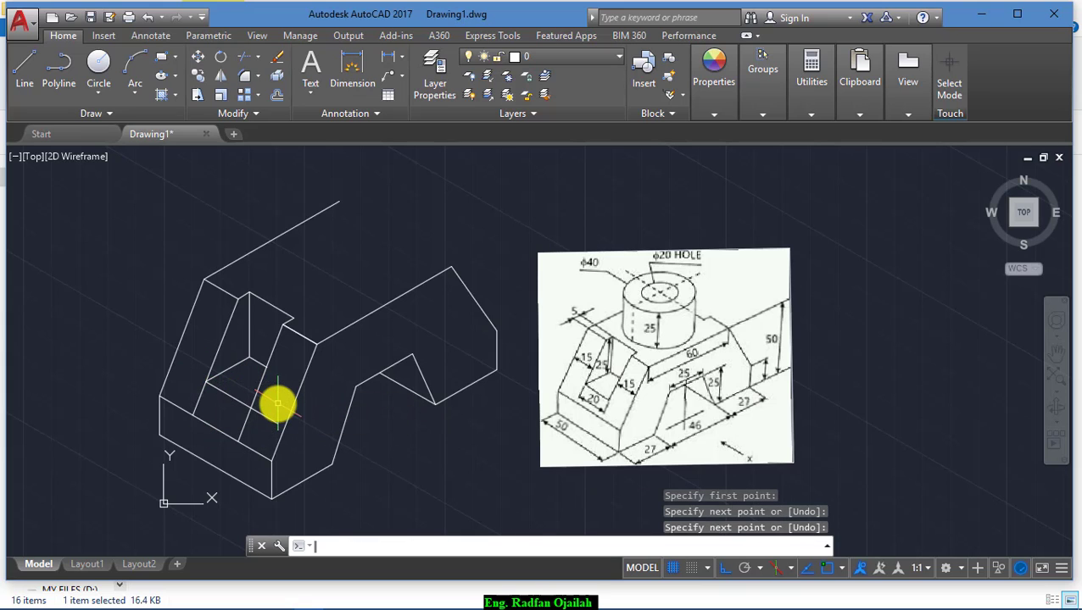
Step: Trim the floor's front edge beyond the right sloping edge and both slot sloping edges below the floor line
type("tr")
key("Return")
key("Return")
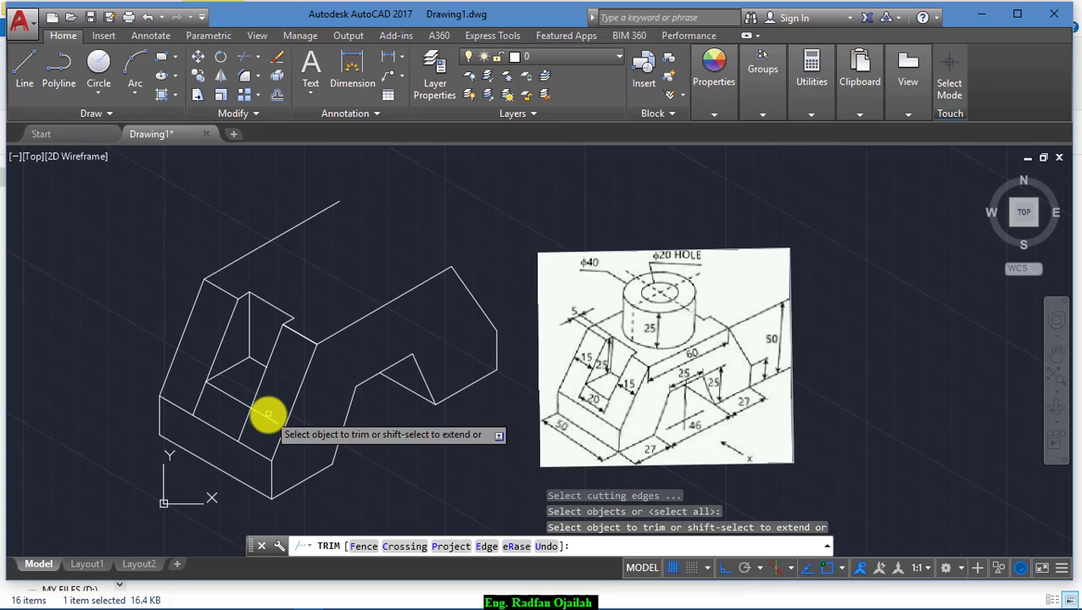
left_click(259, 416)
left_click(248, 420)
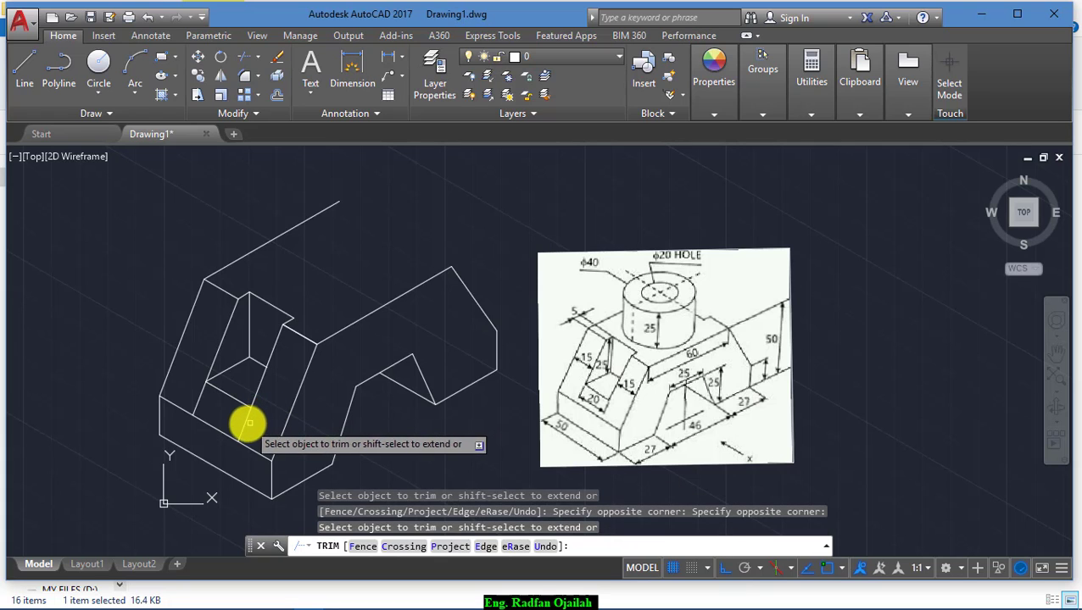
left_click(219, 410)
left_click(192, 407)
left_click(196, 409)
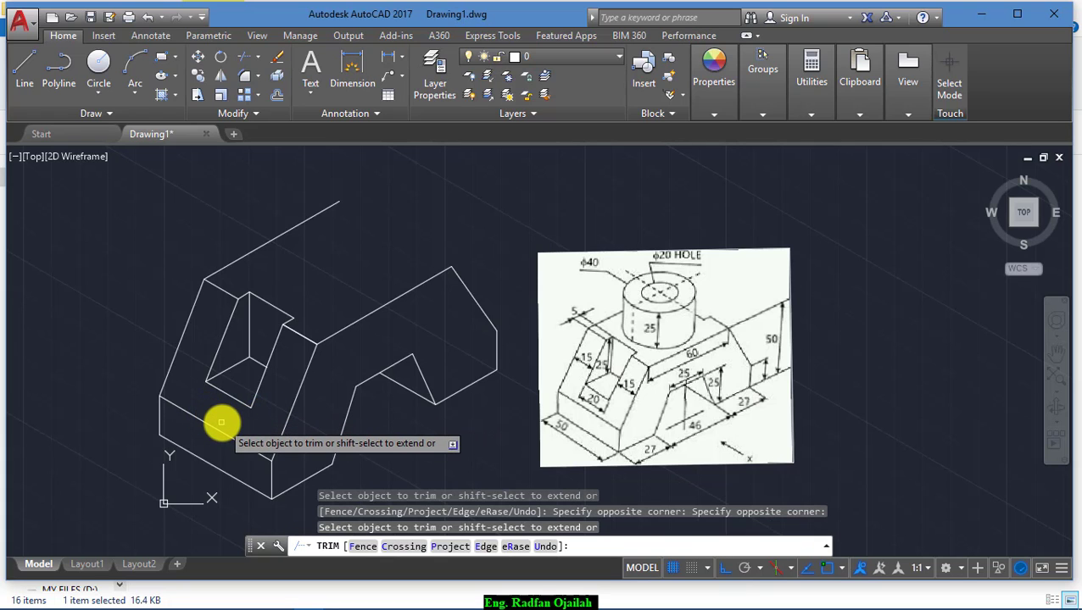
key("Escape")
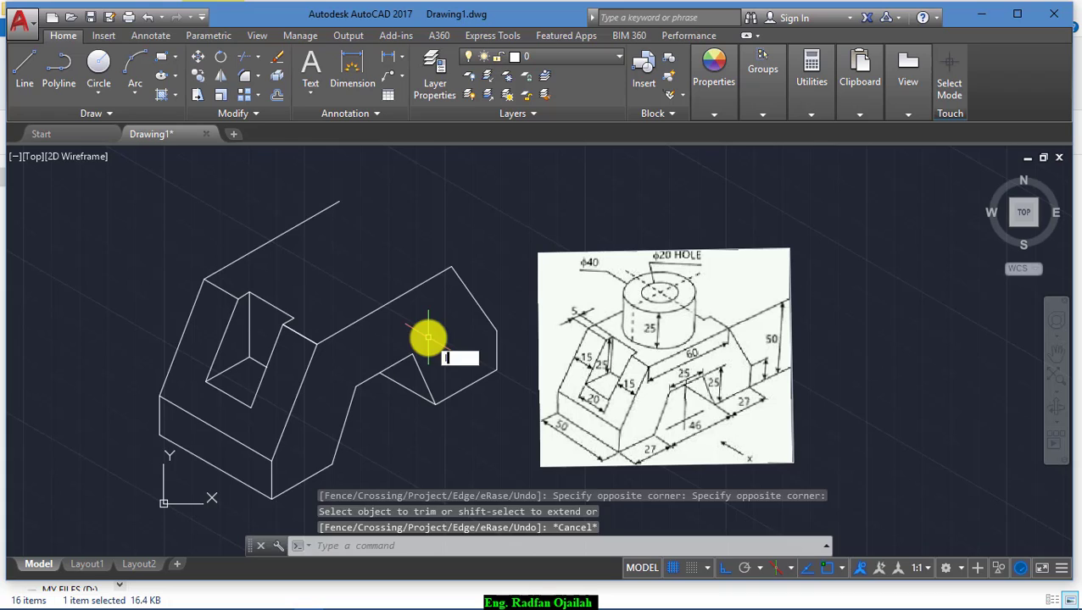
Step: Draw a line across the block's top face from the midpoint of the 60-unit front top edge to the rear top edge
type("l")
key("Return")
left_click(386, 304)
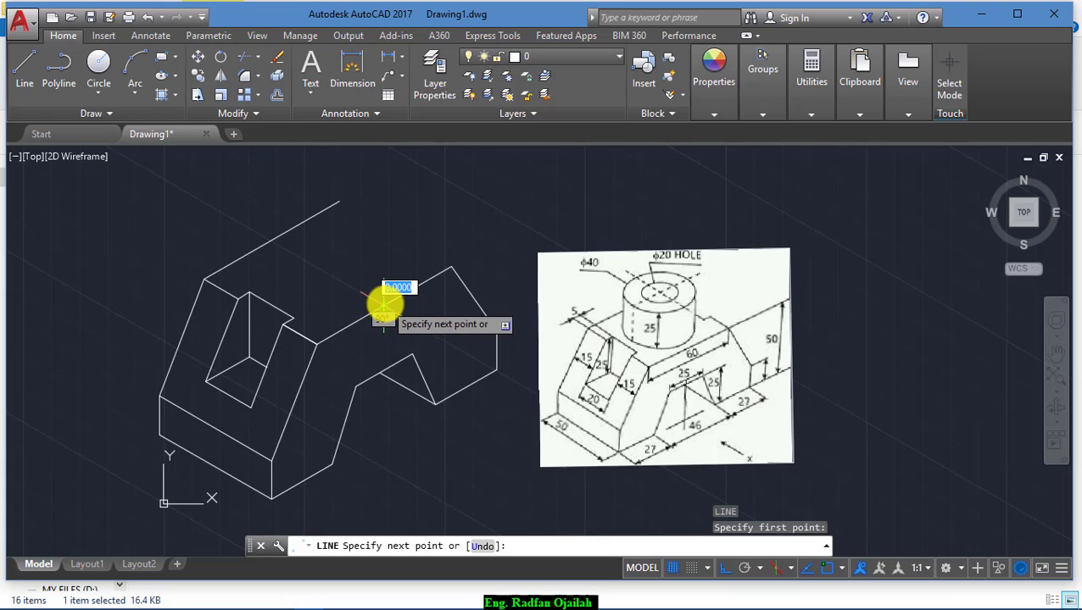
left_click(269, 241)
key("Return")
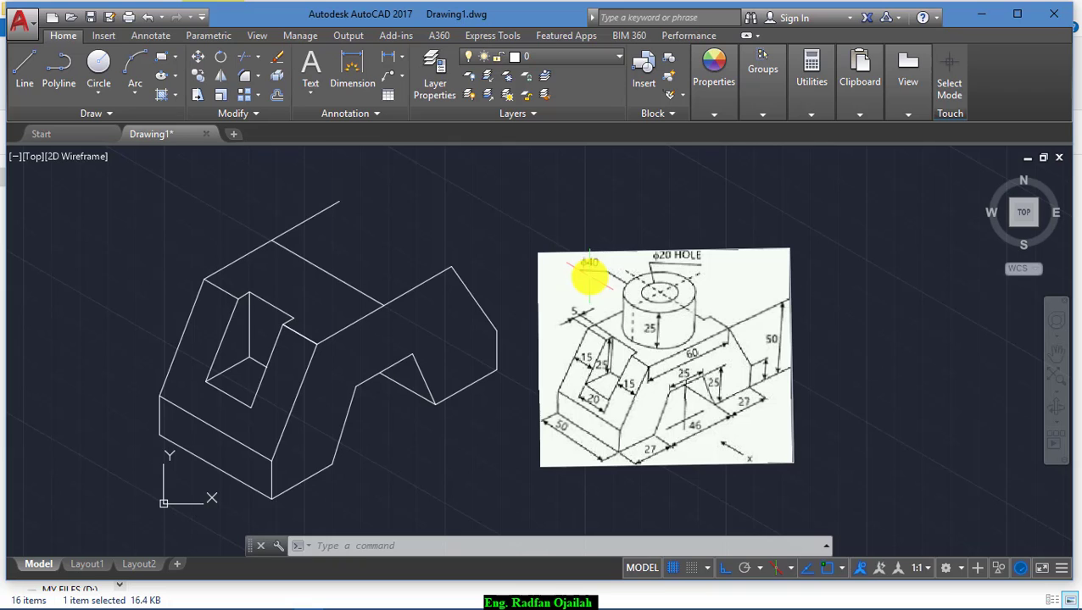
Step: Draw an isocircle of radius 20 in the top isoplane, centred on the midpoint of the line across the top face
left_click(175, 77)
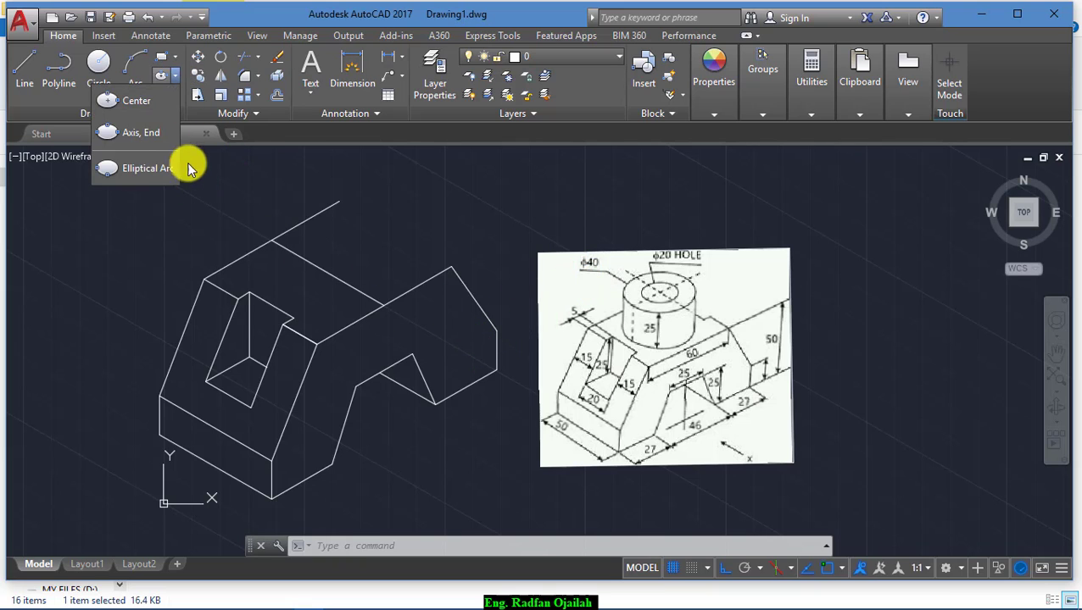
left_click(148, 134)
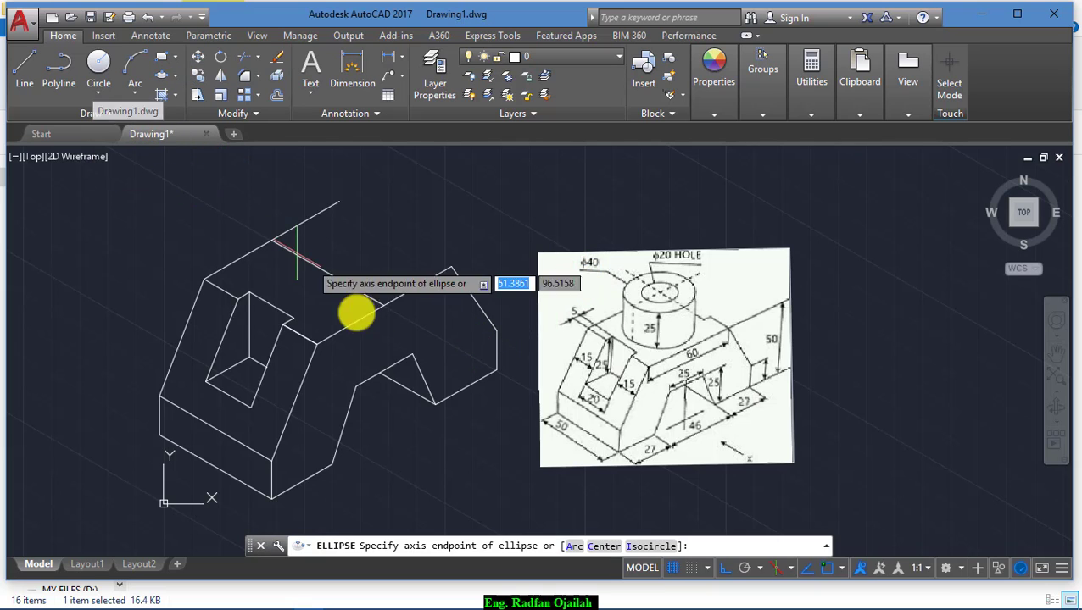
left_click(646, 547)
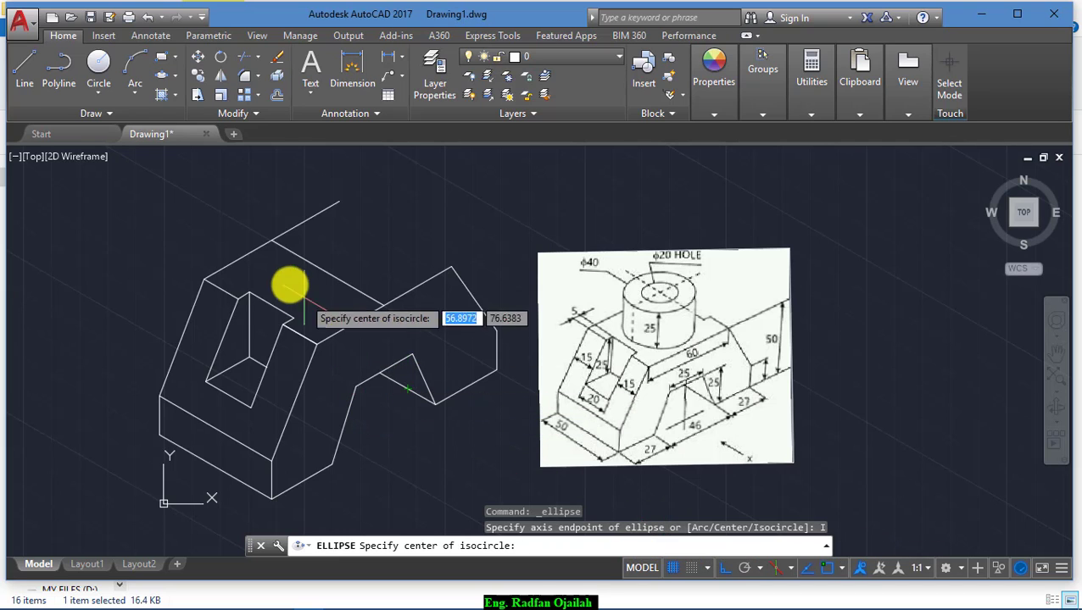
left_click(329, 271)
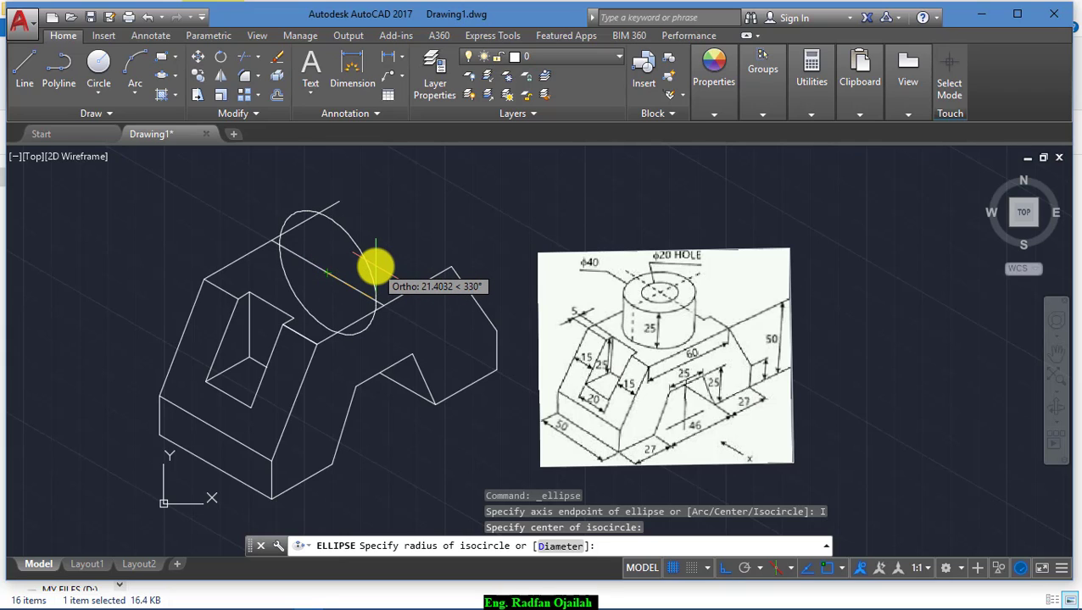
key("F5")
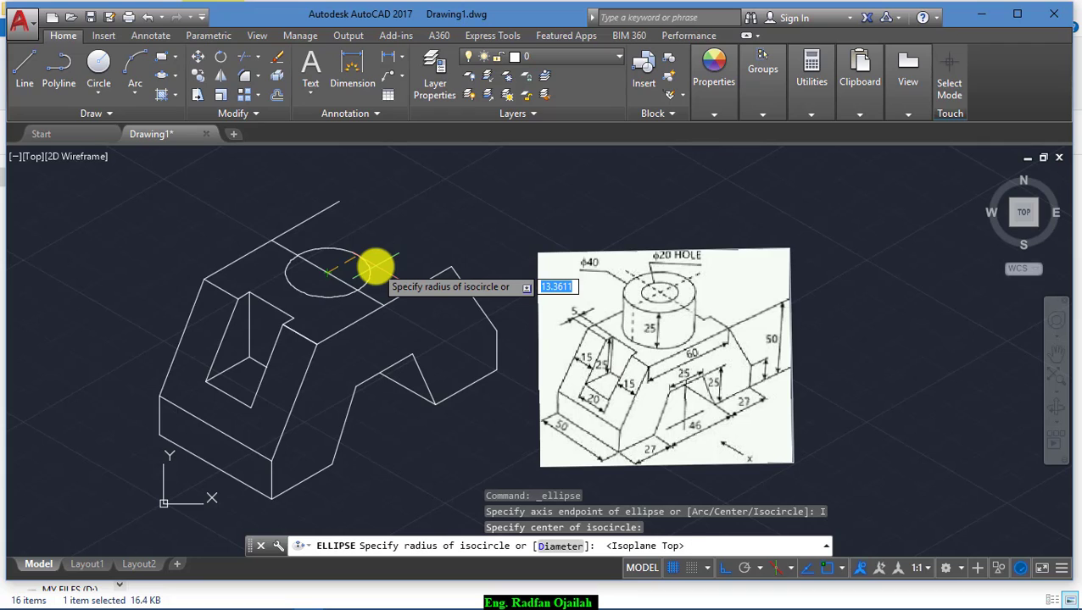
key("Return")
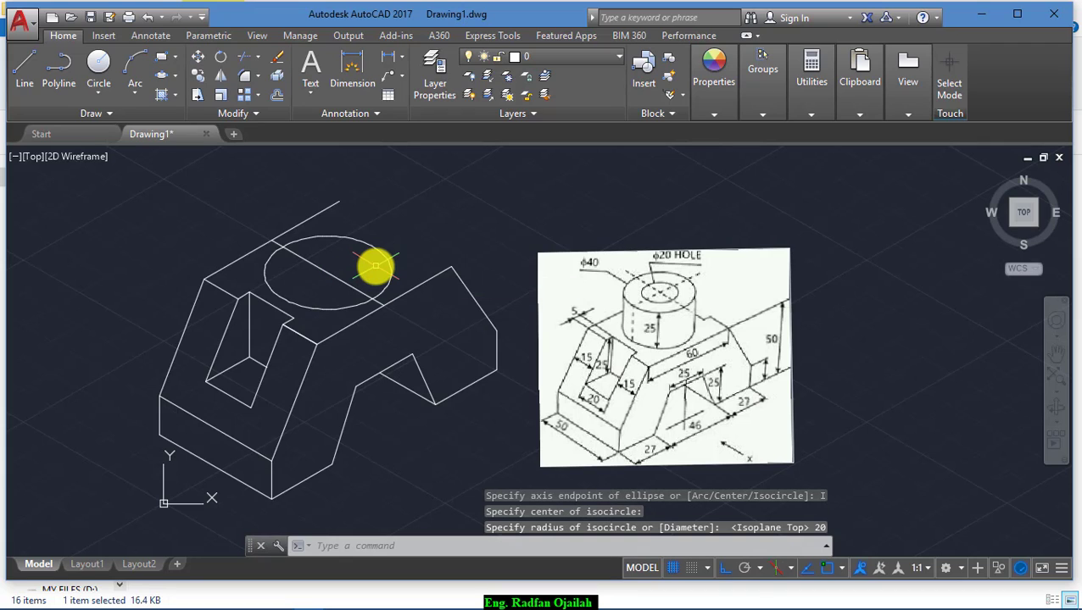
key("Return")
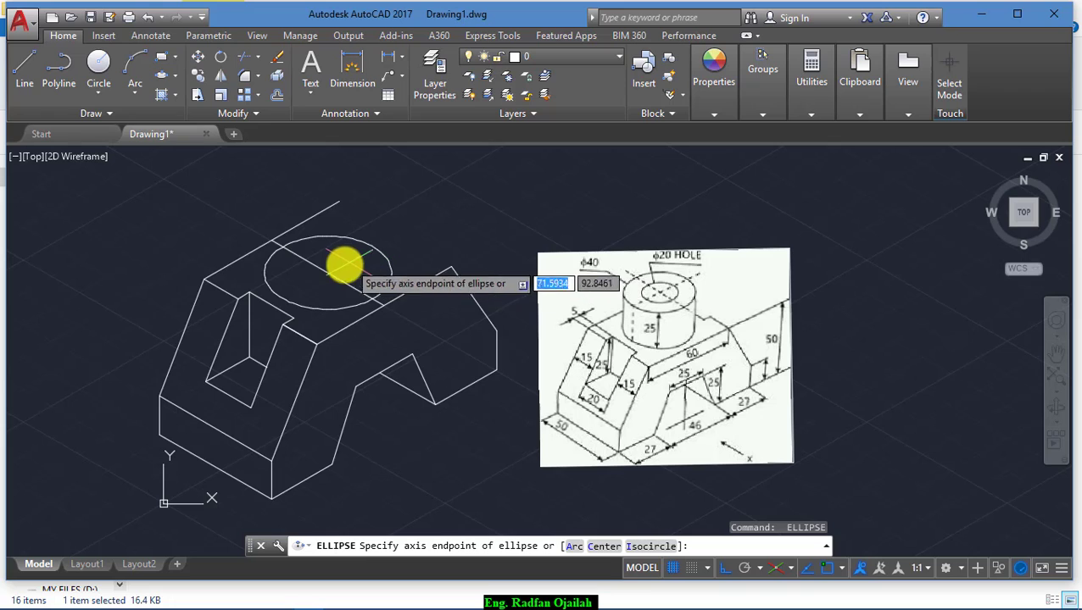
left_click(327, 267)
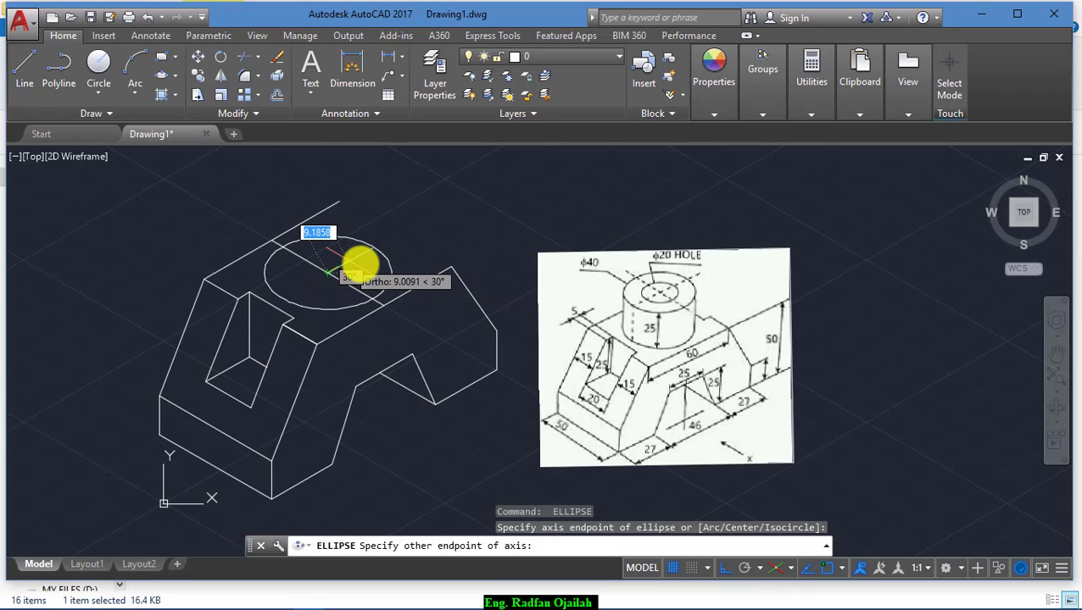
key("Escape")
Step: Draw a concentric isocircle of radius 10 inside the radius 20 isocircle for the hole
key("Return")
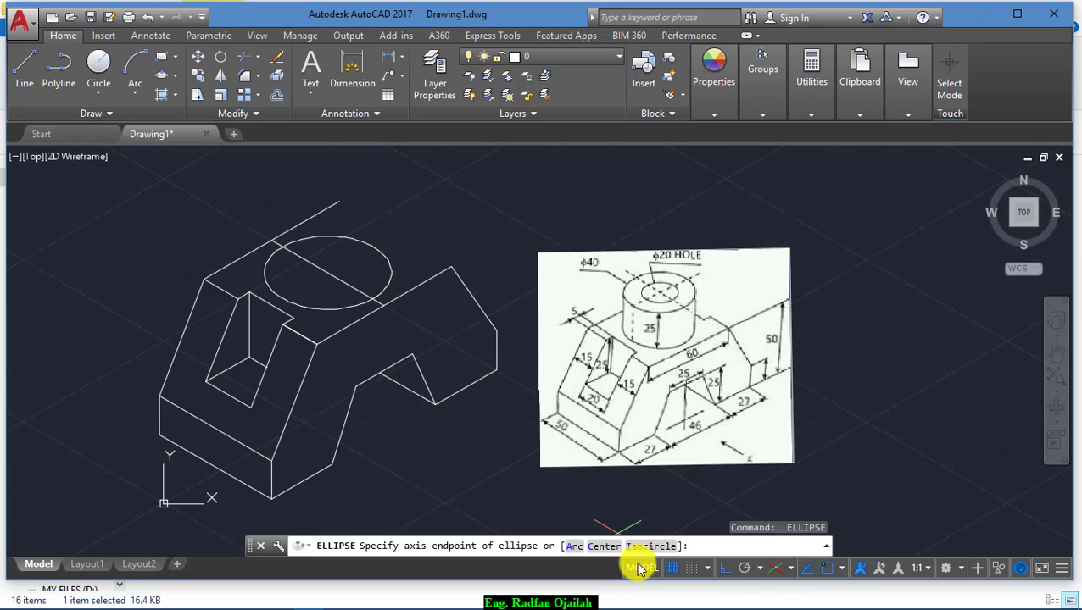
left_click(648, 547)
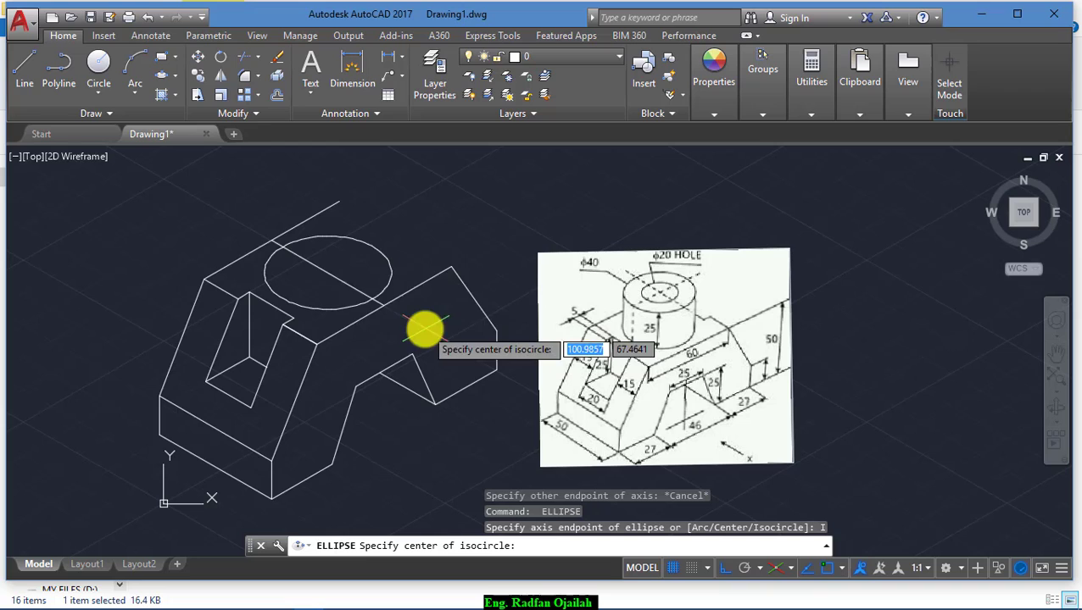
left_click(328, 271)
type("10")
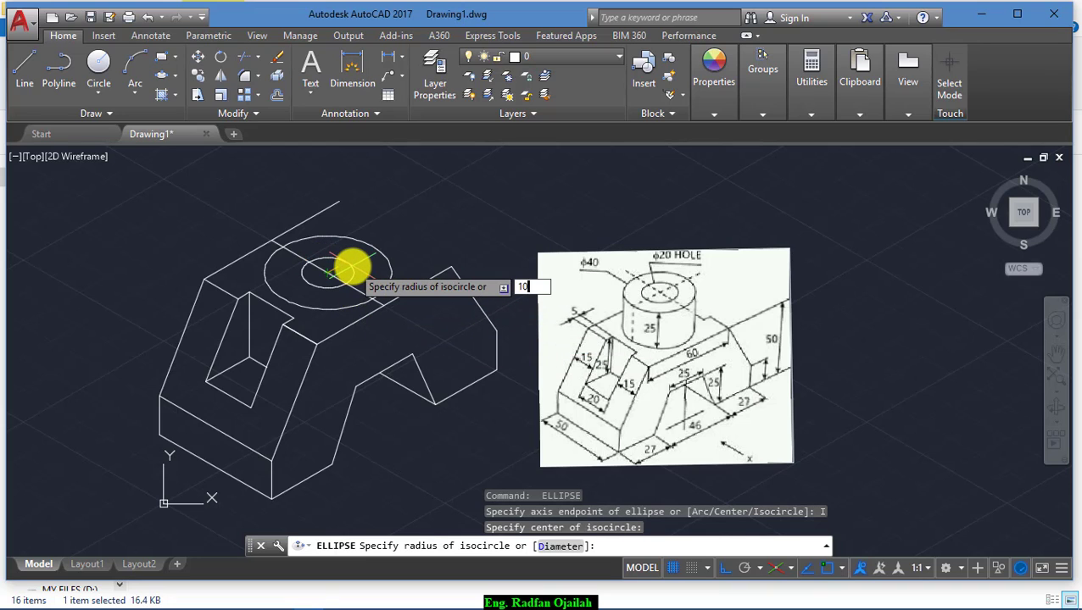
key("Return")
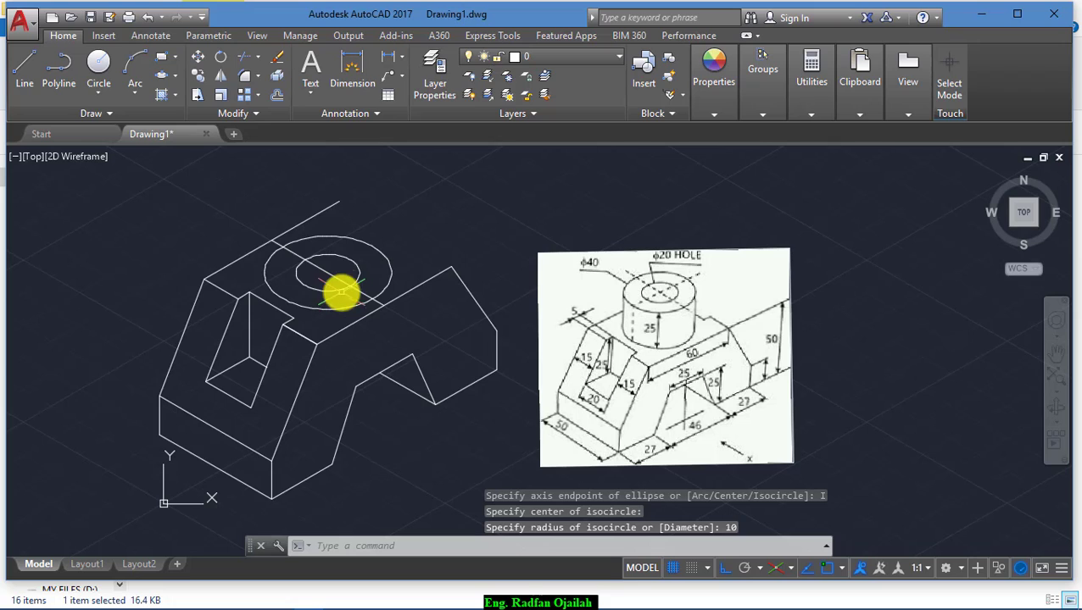
Step: Copy both isocircles 25 units vertically upward from their common centre, using the right isoplane
type("co")
key("Return")
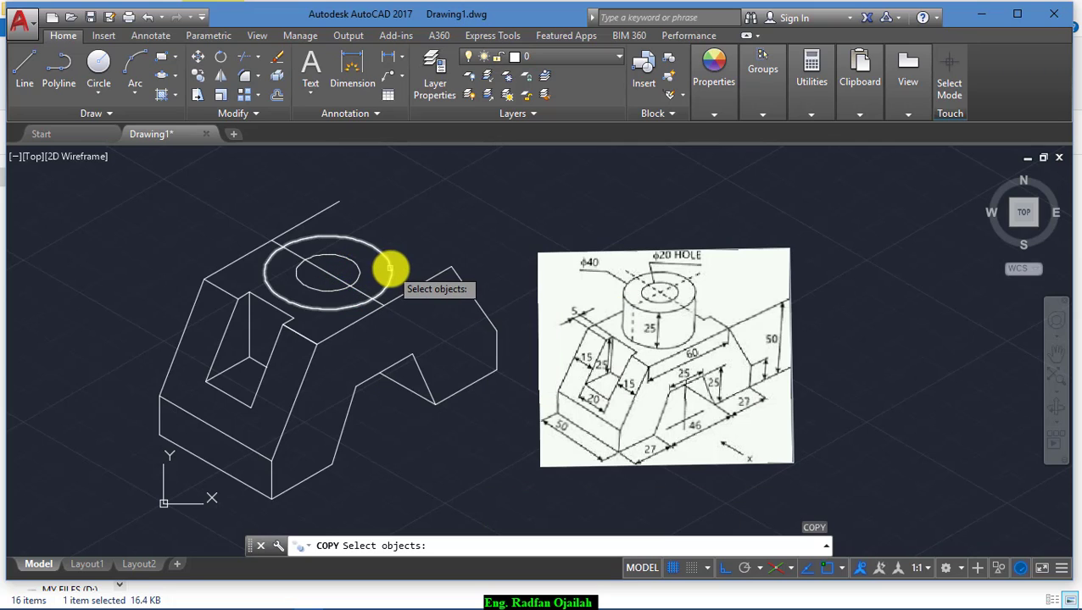
left_click(389, 269)
left_click(363, 276)
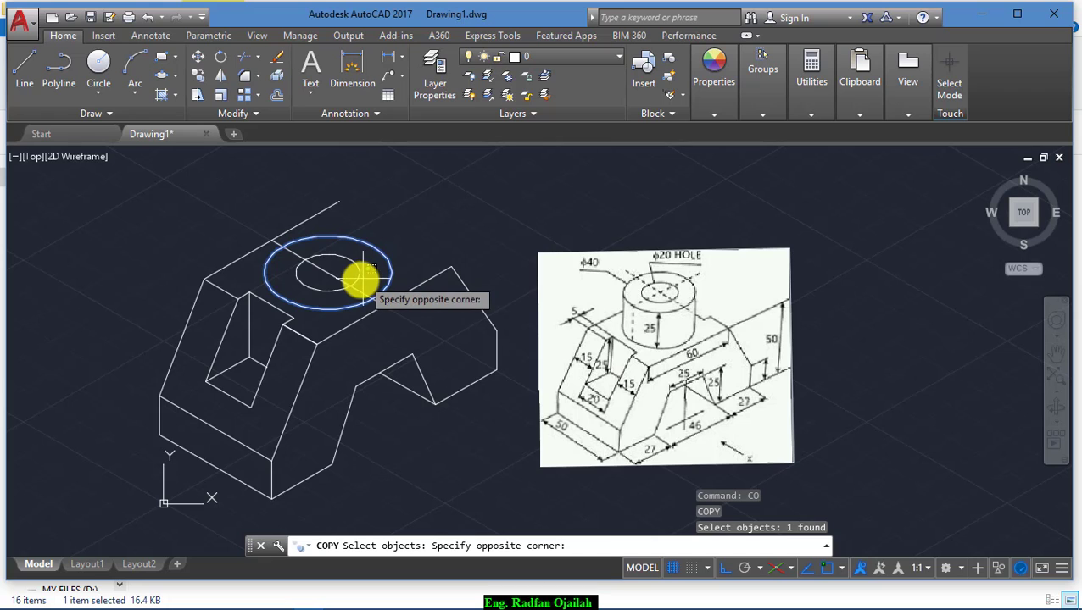
left_click(353, 285)
key("Return")
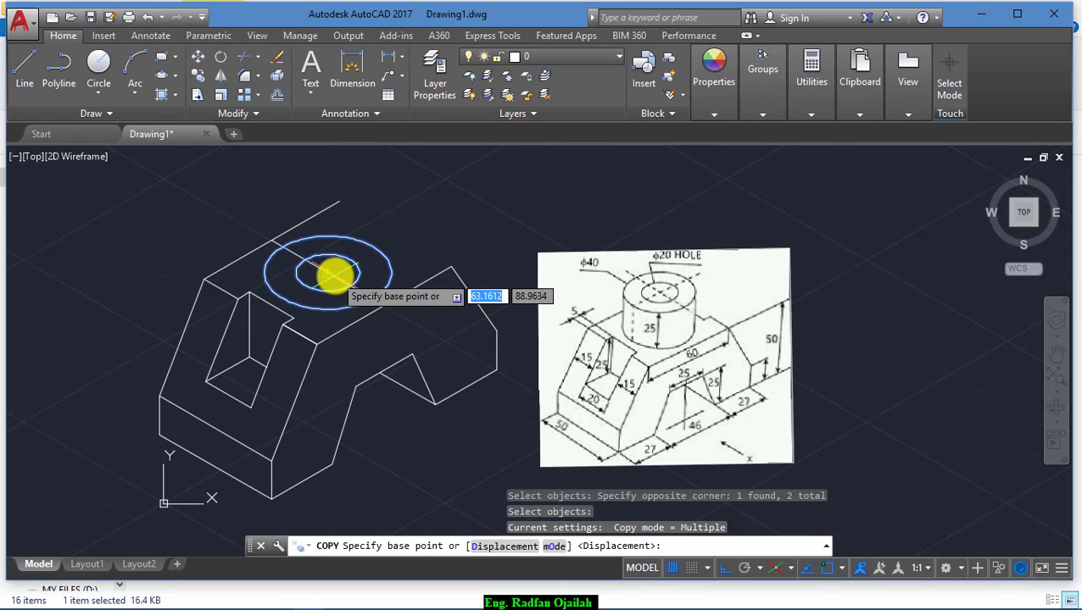
left_click(326, 273)
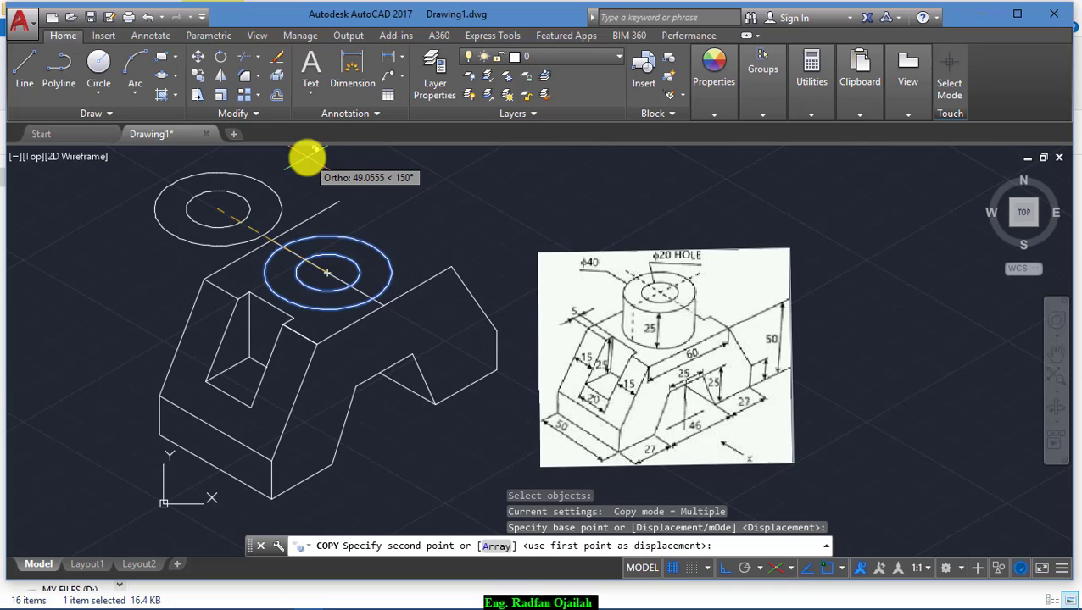
key("F5")
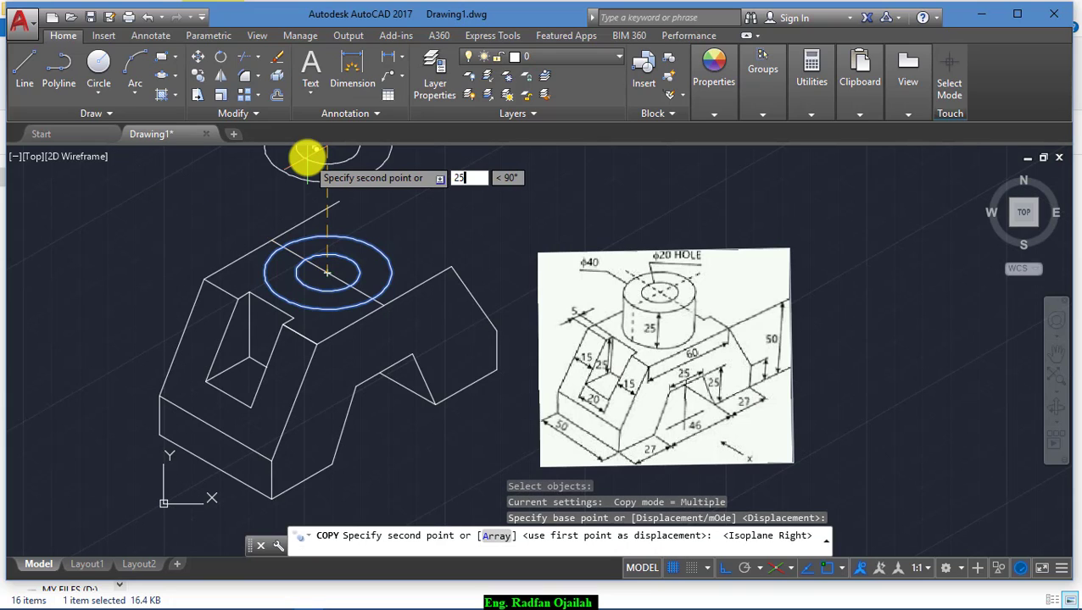
key("Return")
key("Return")
Step: Trim the arc of the lower large isocircle that lies inside the raised large isocircle
type("tr")
key("Return")
key("Return")
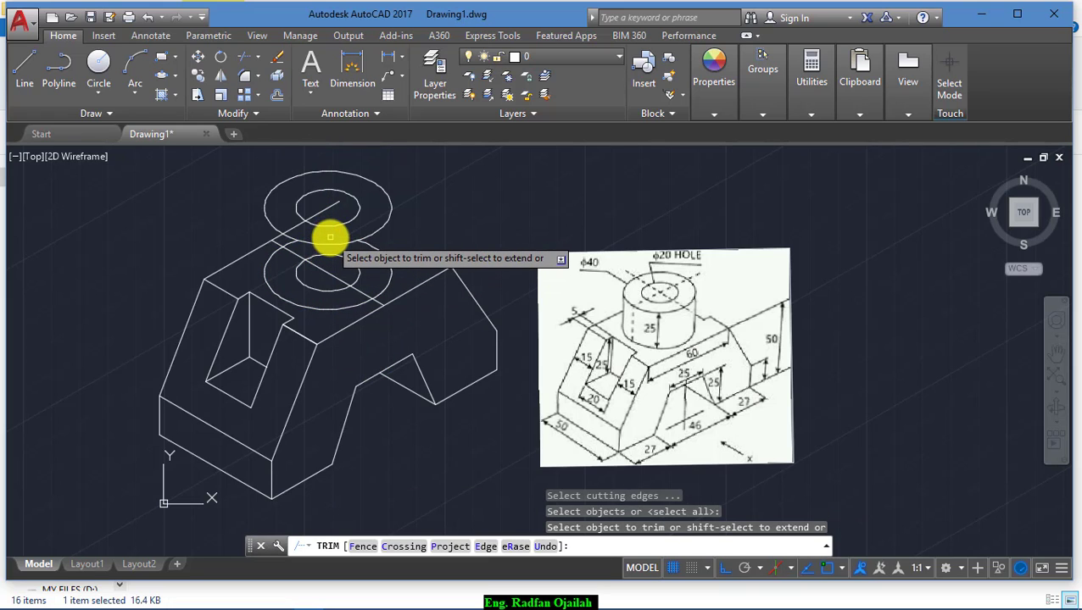
left_click(329, 238)
key("Escape")
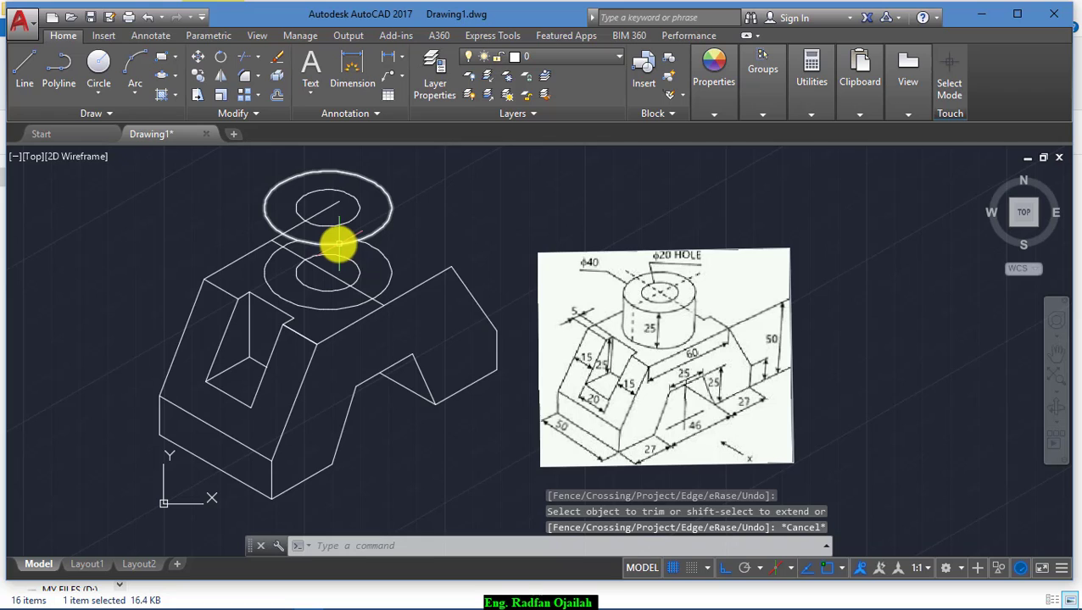
Step: Trim the block's rear top edge inside the raised large isocircle, using that isocircle as the cutting edge
type("tr")
key("Return")
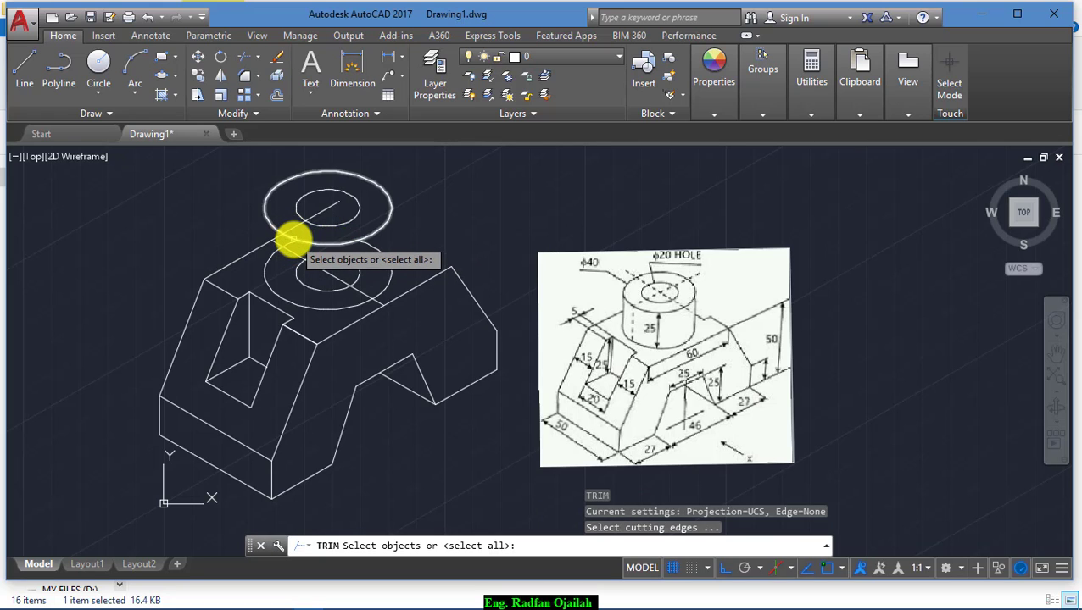
left_click(291, 237)
key("Return")
left_click(334, 249)
key("Escape")
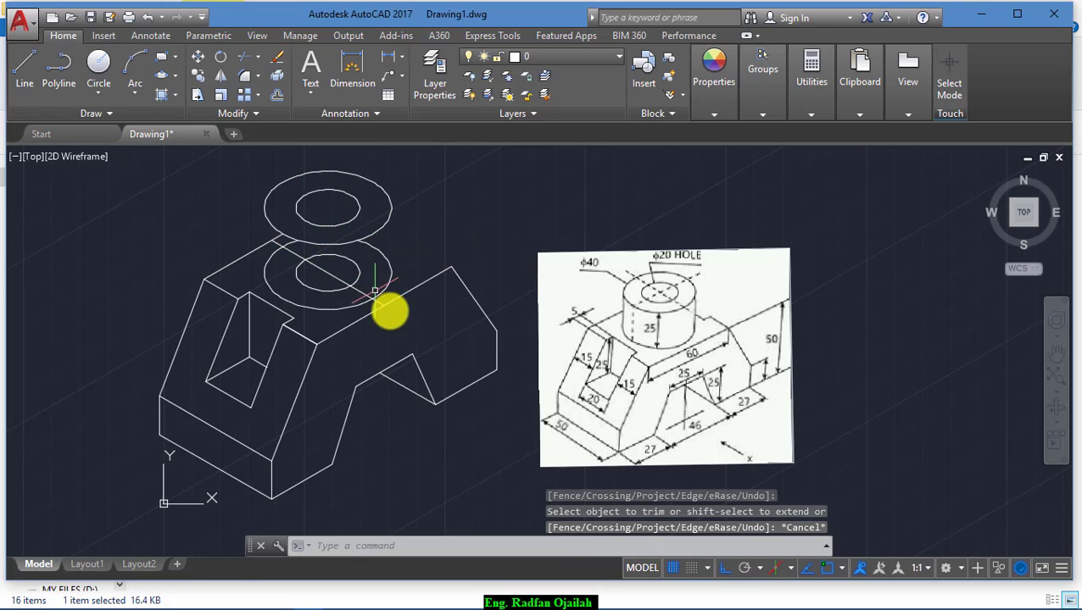
Step: Draw two vertical lines joining the left and right quadrants of the upper and lower large isocircles to form the boss sides
type("l")
key("Return")
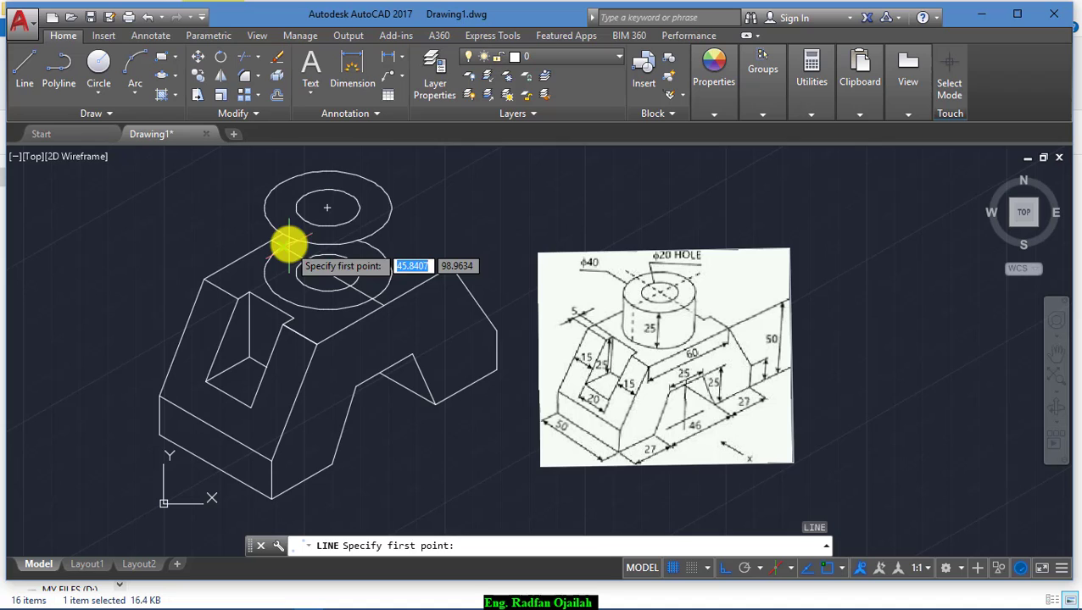
left_click(264, 206)
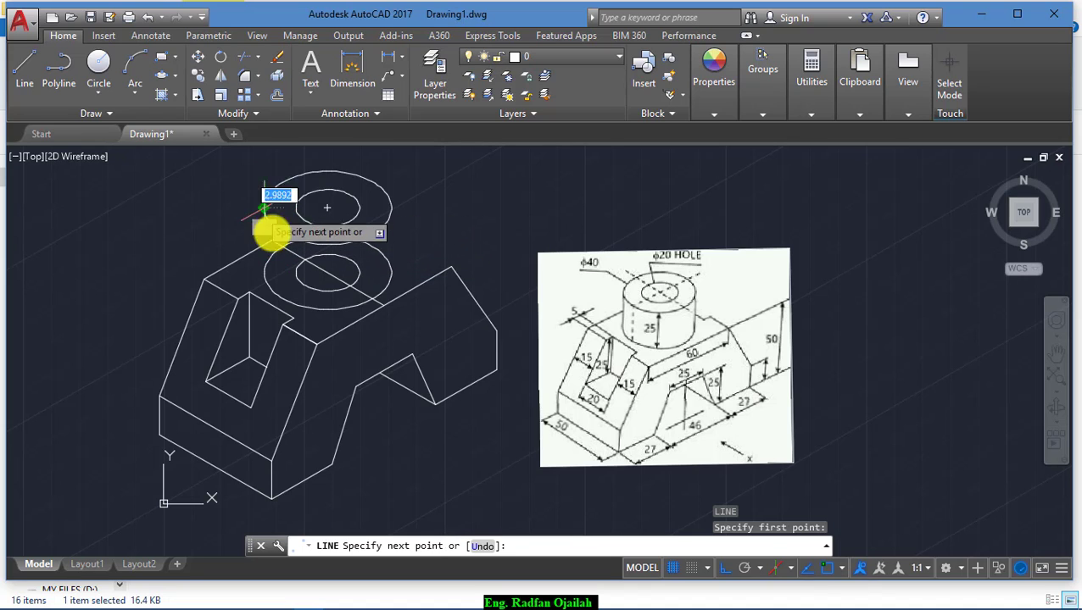
left_click(267, 271)
key("Return")
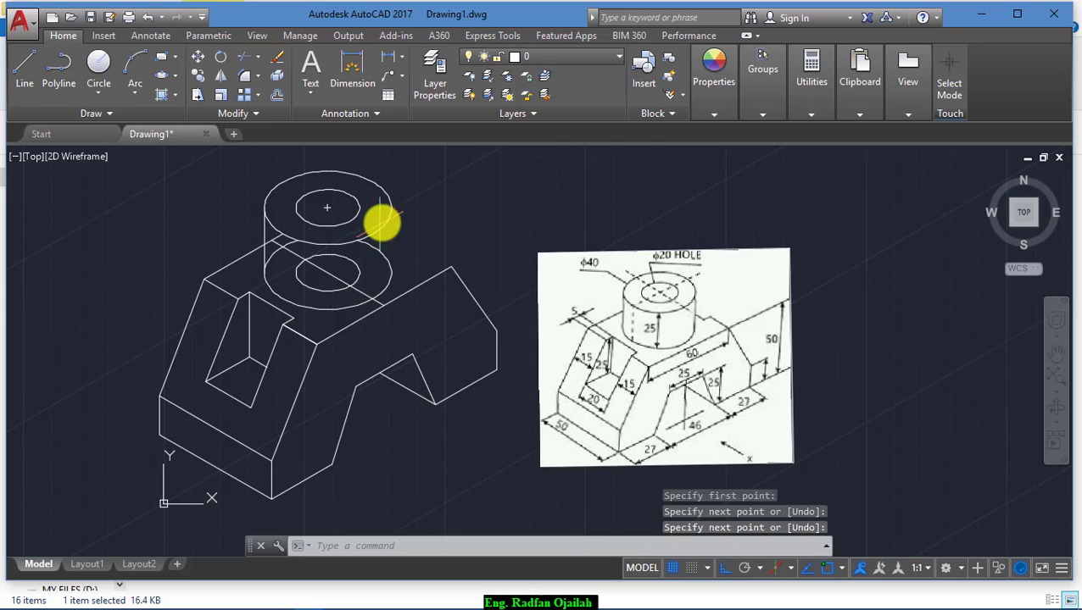
key("Return")
left_click(391, 207)
left_click(395, 278)
key("Return")
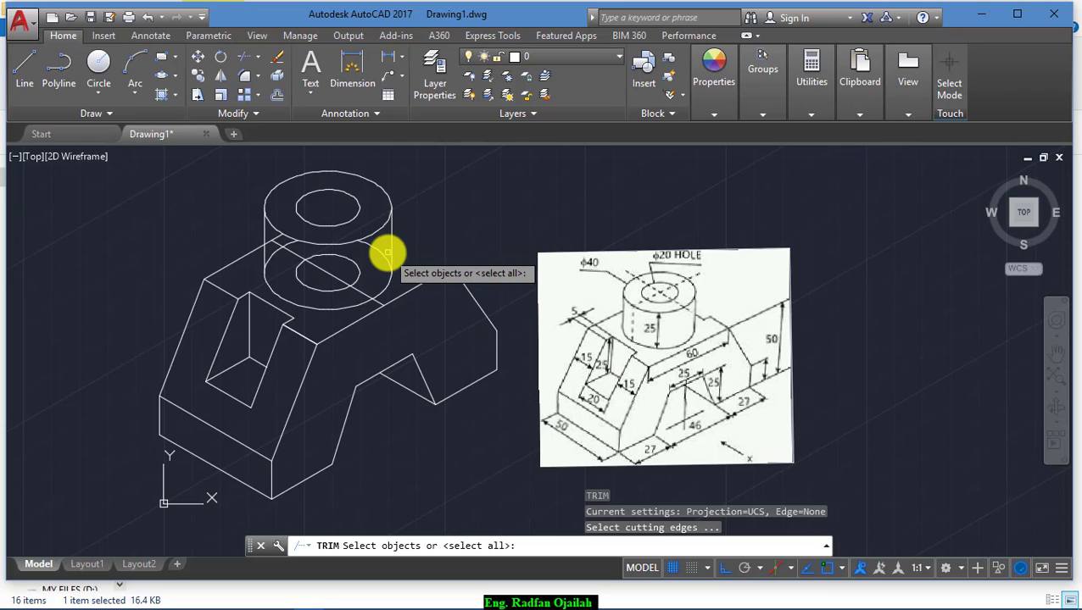
Step: Trim the hidden rear arcs of the lower large isocircle, using the boss's vertical side lines as cutting edges
left_click(389, 253)
key("Return")
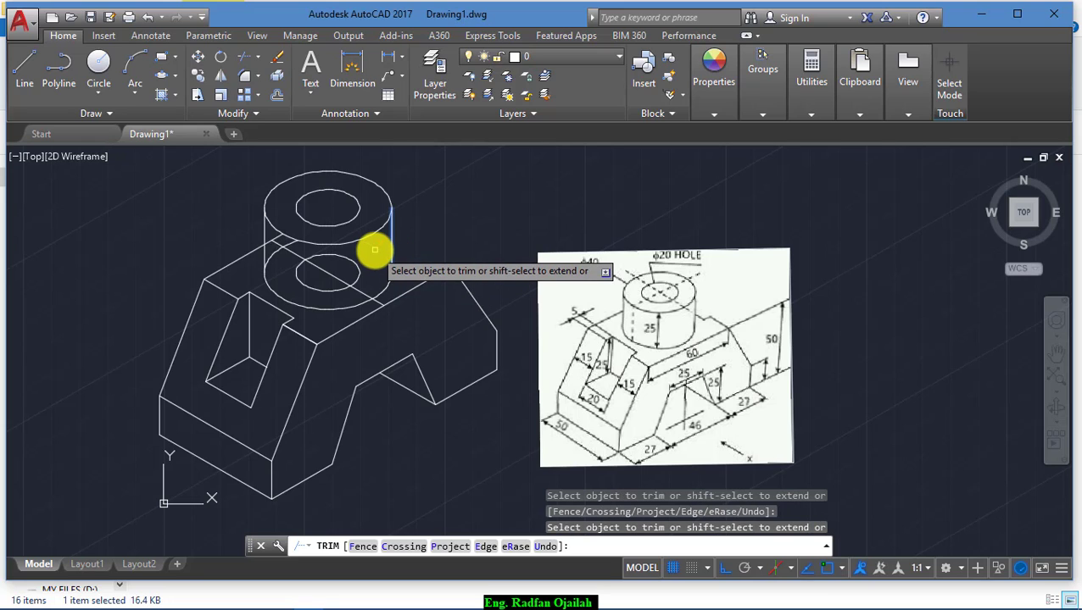
key("Escape")
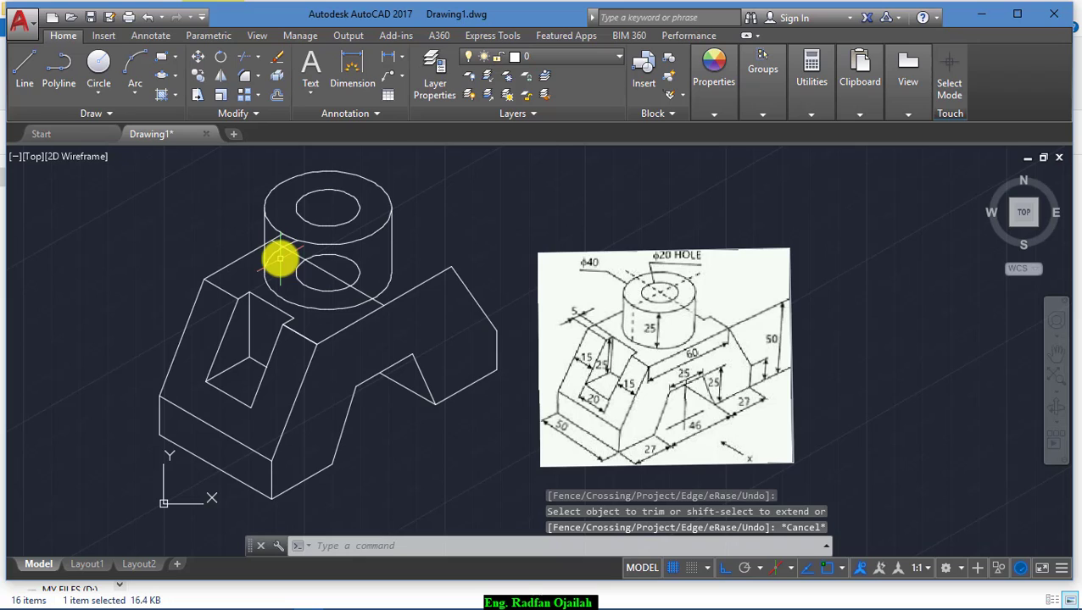
type("tr")
key("Return")
left_click(262, 250)
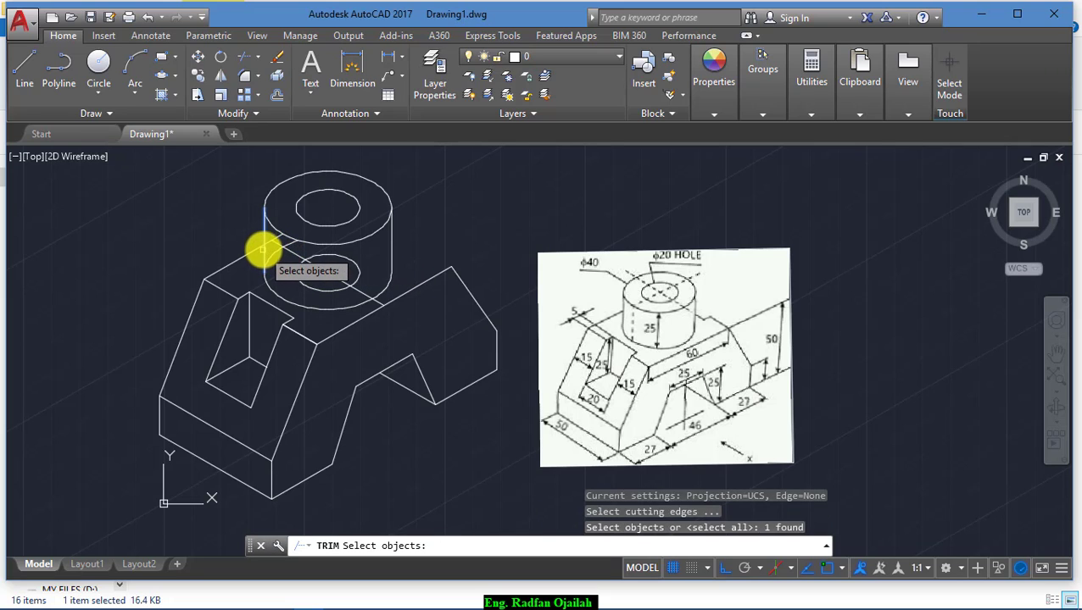
key("Return")
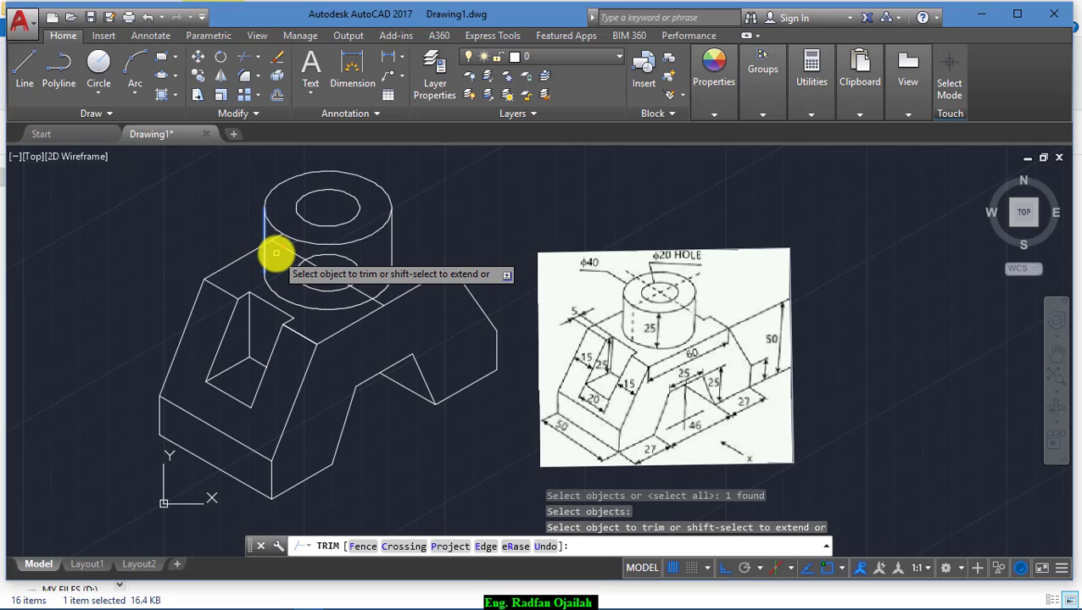
left_click(282, 252)
key("Escape")
Step: Delete the construction line across the block's top face and the lower small isocircle inside the boss
left_click(286, 247)
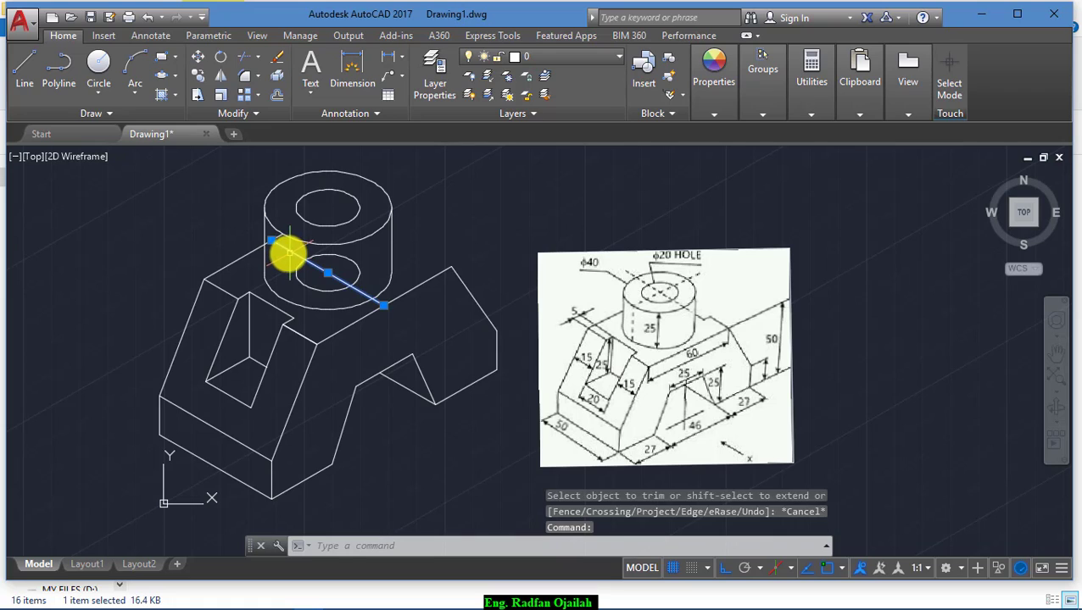
key("Delete")
left_click(311, 288)
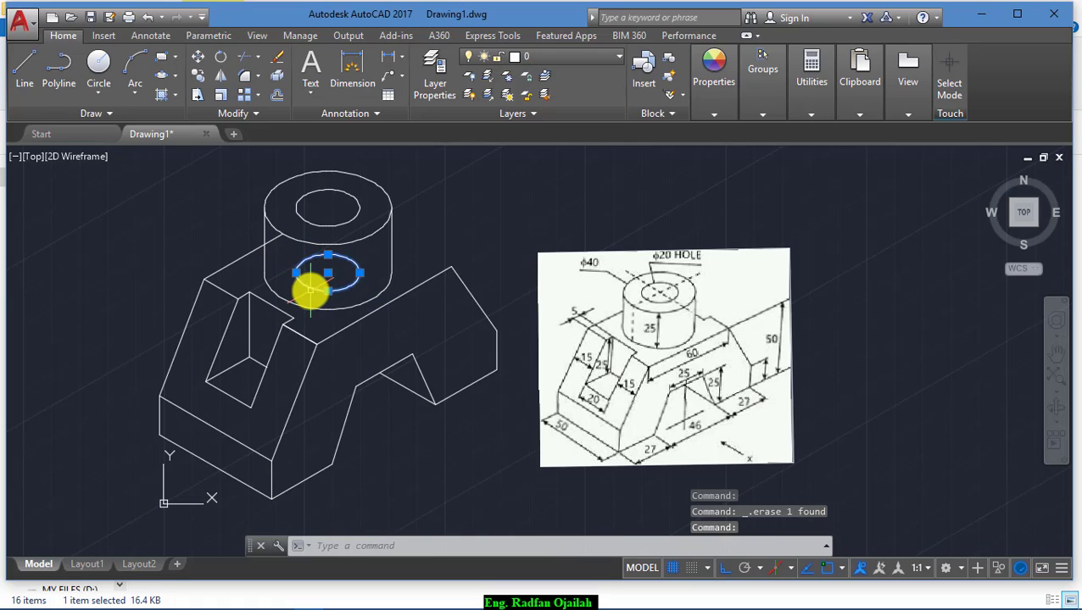
key("Delete")
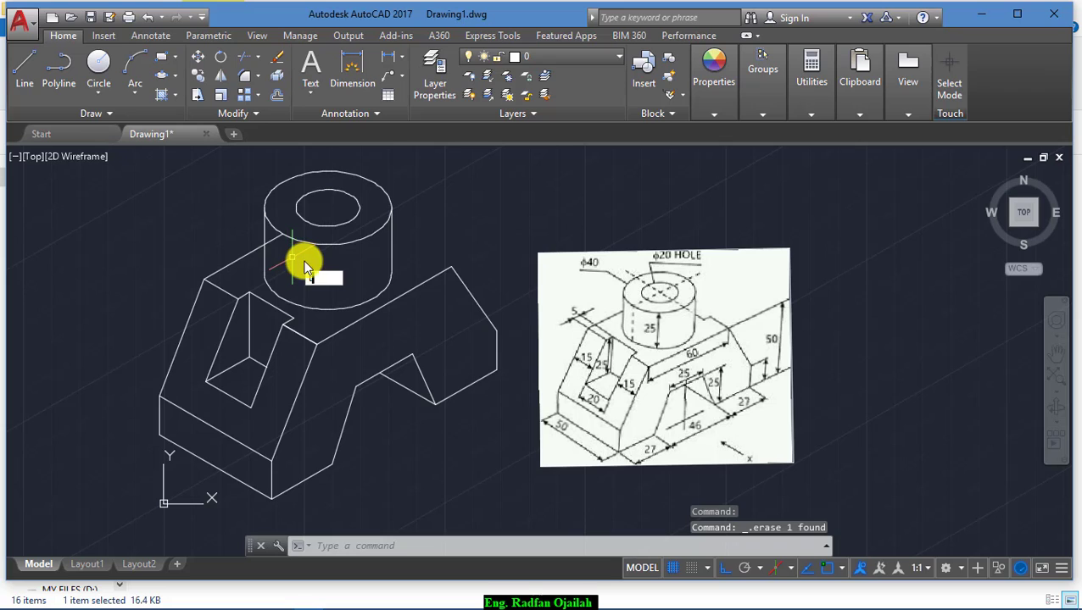
Step: Trim the end of the block's rear top edge that runs inside the boss, back to the boss's left side line
type("tr")
key("Return")
key("Return")
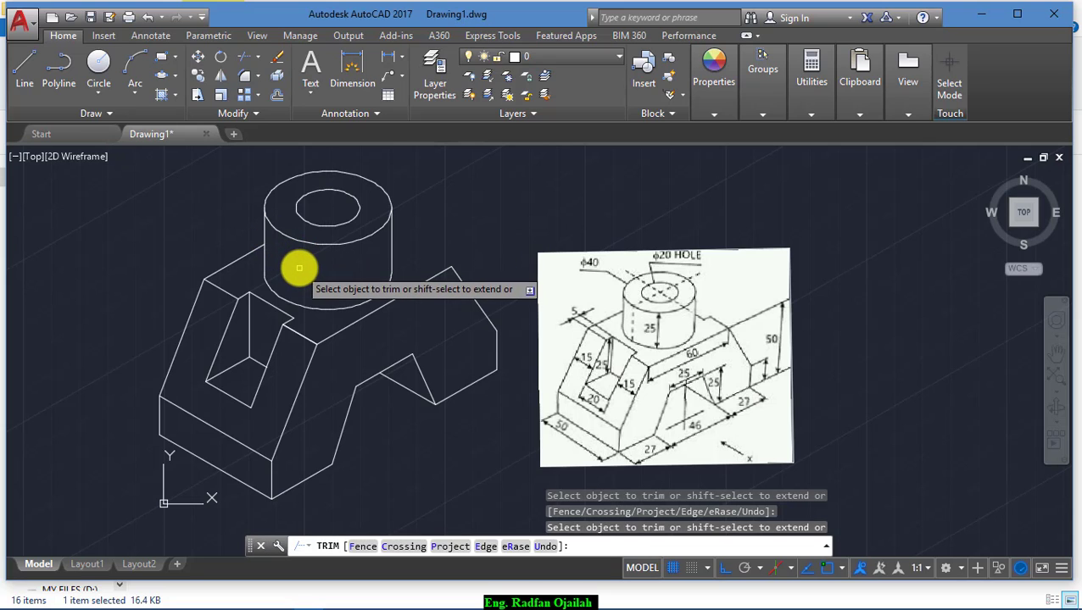
key("Escape")
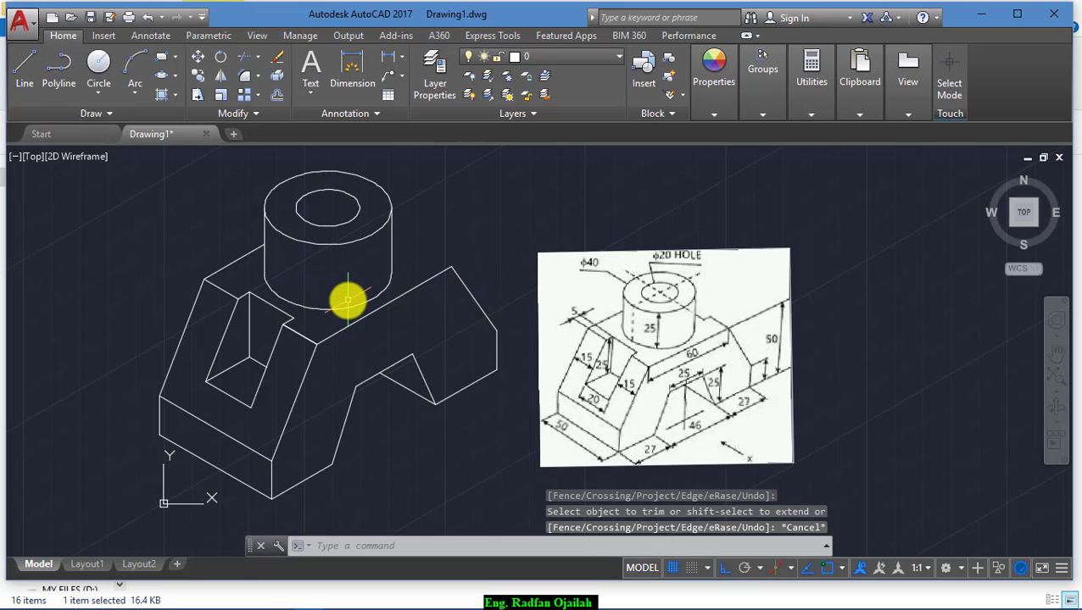
Step: Draw the rear slot outline from the top face's far right corner in the top isoplane: 15 units at 150°, 5 at 210°, 20 at 150°
type("l")
key("Return")
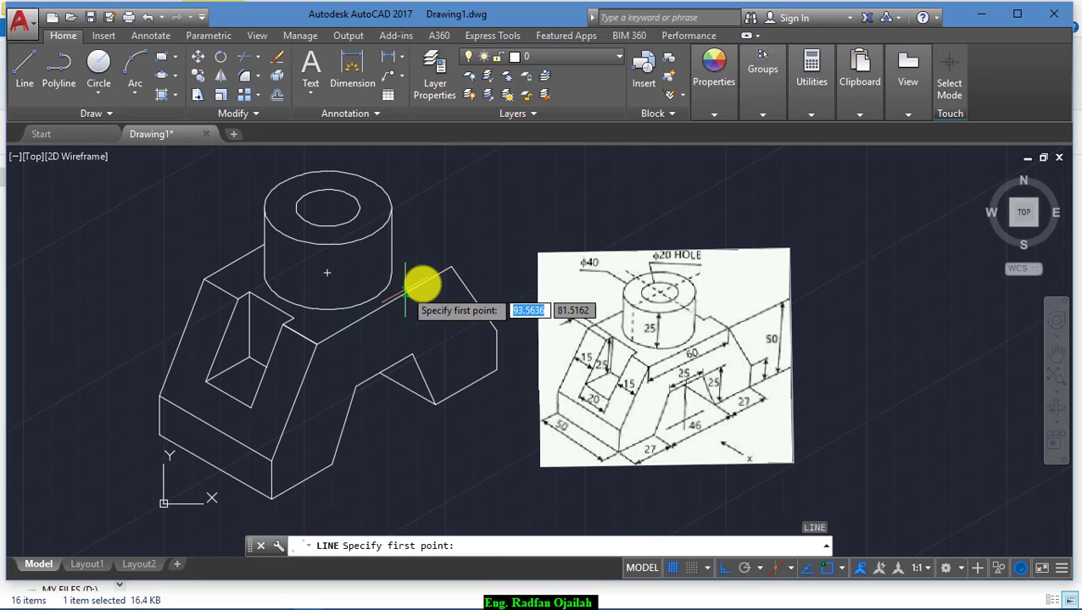
left_click(450, 267)
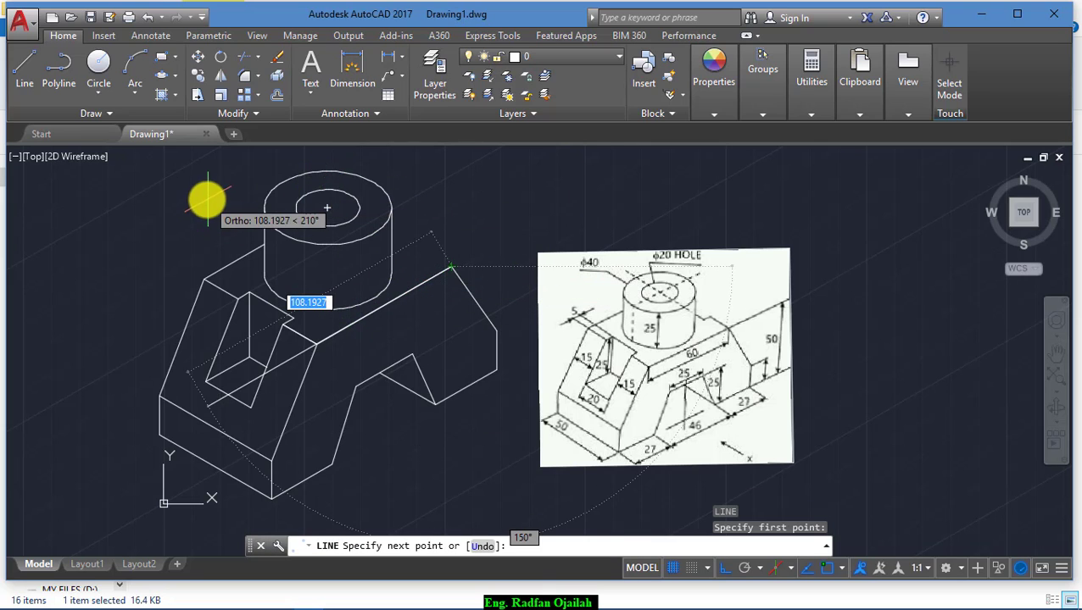
key("F5")
key("F5")
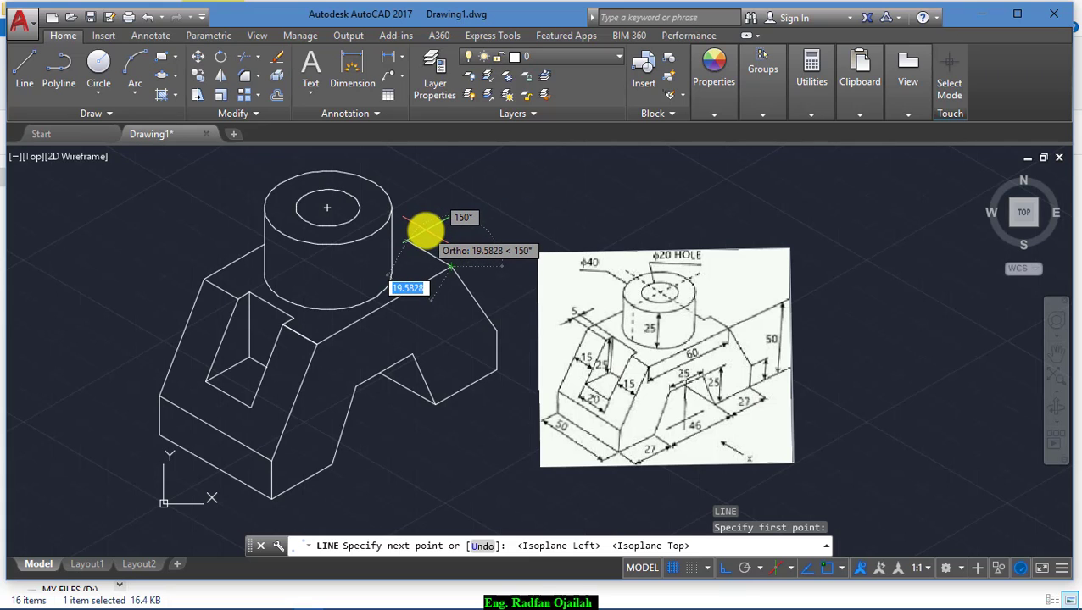
type("15")
key("Return")
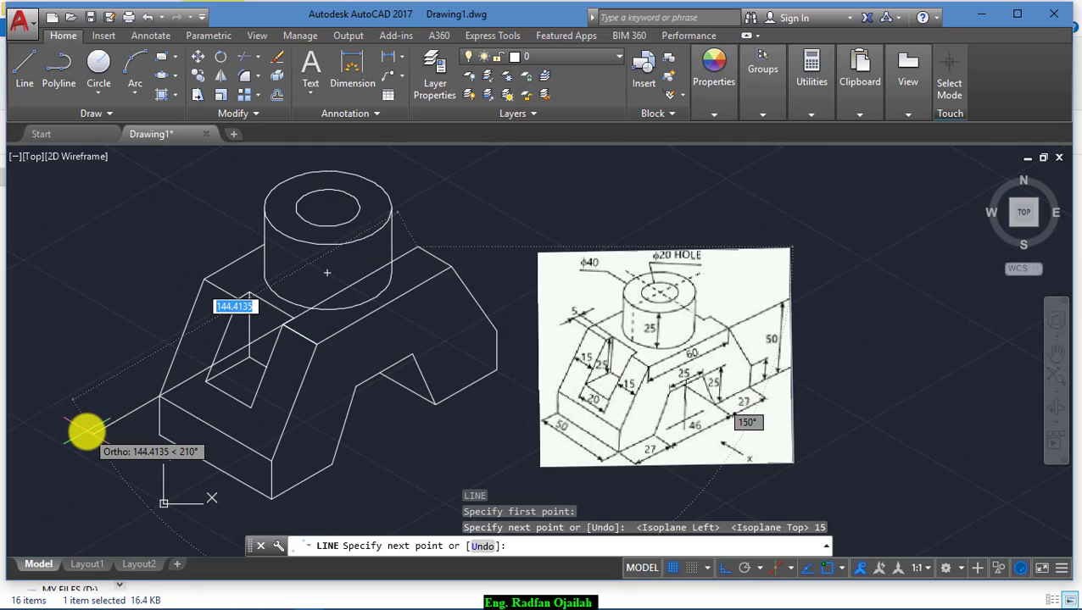
type("5")
key("Return")
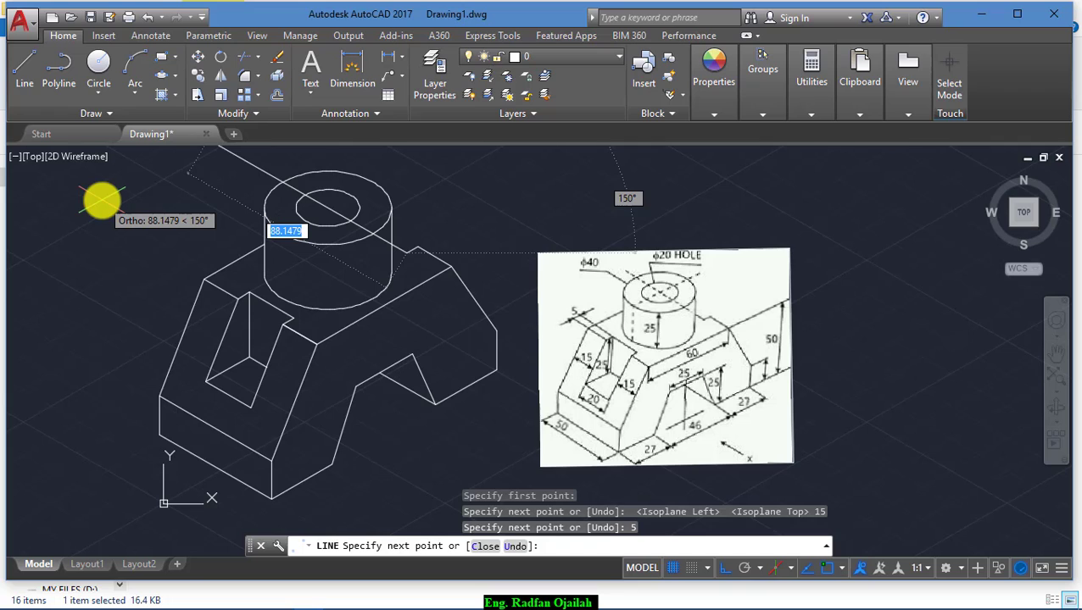
type("2")
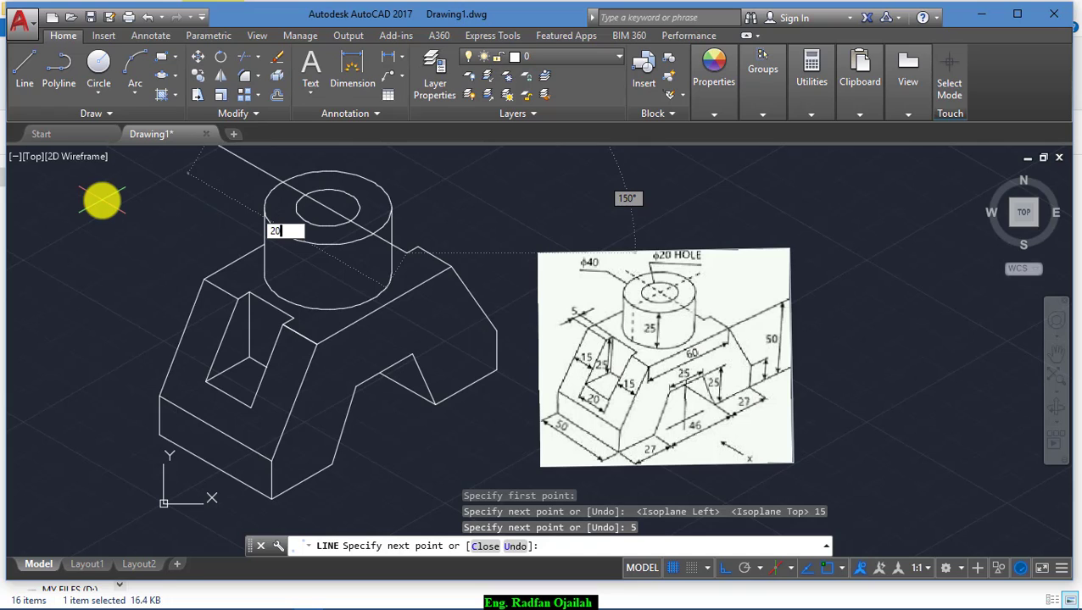
type("0")
key("Return")
key("Return")
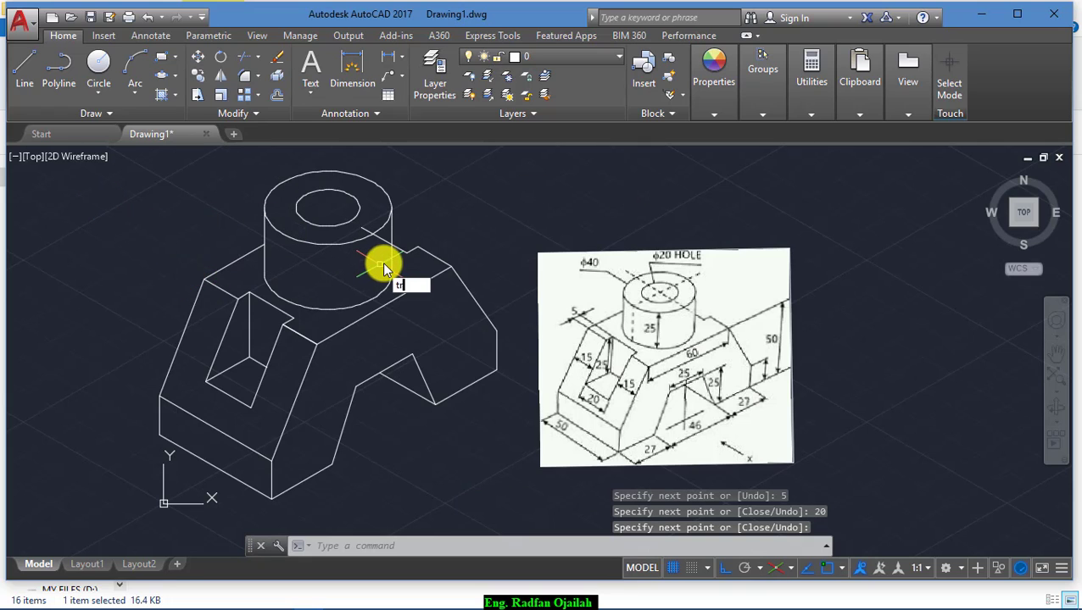
Step: Trim the part of the 20-unit slot line inside the boss, using the boss's right side line as the cutting edge
type("tr")
key("Return")
key("Return")
key("Escape")
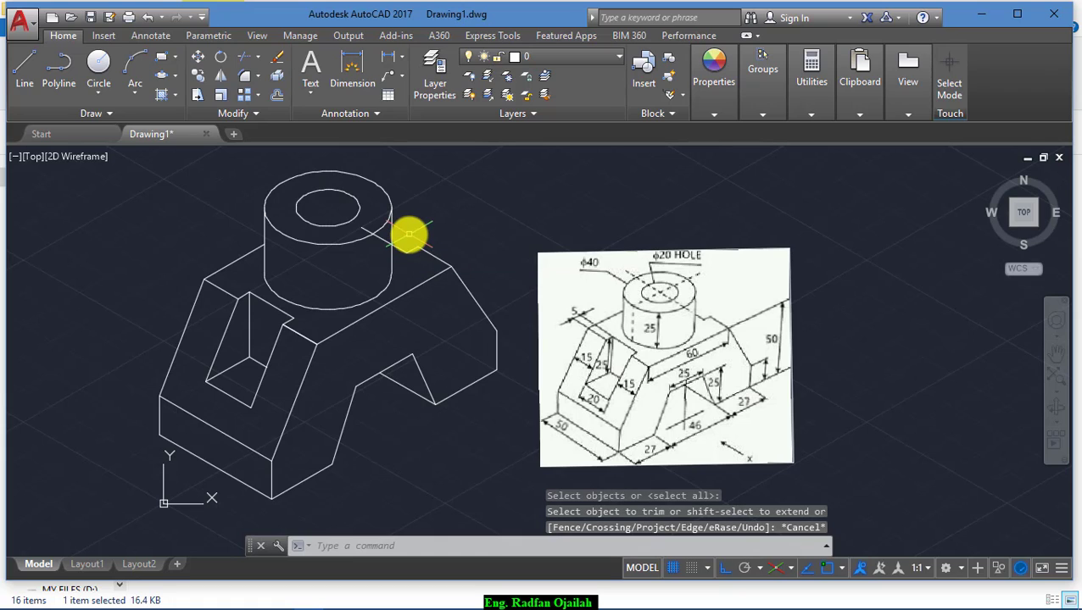
key("Return")
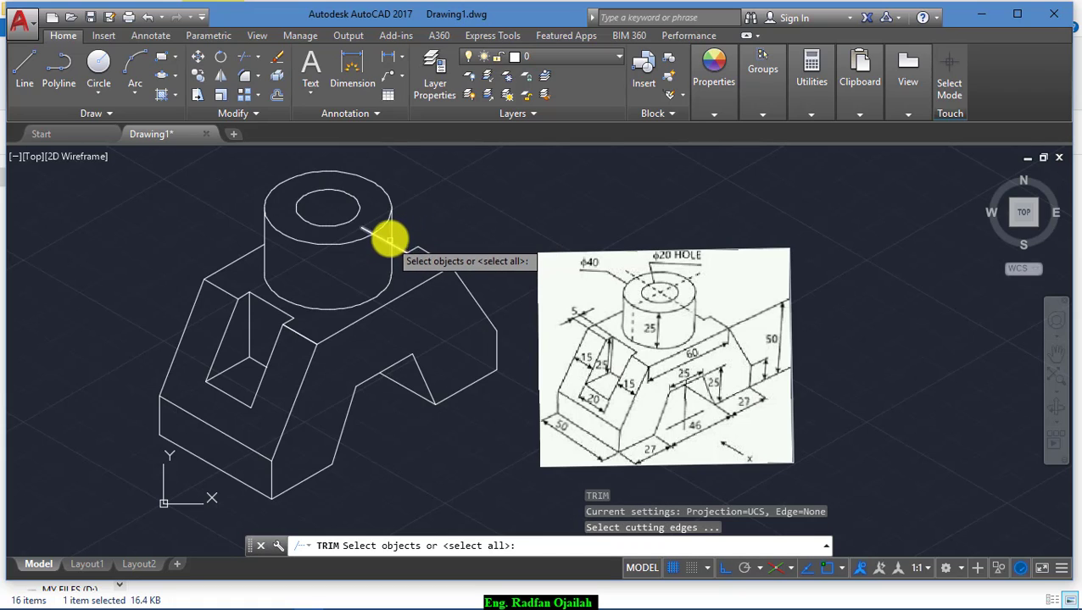
left_click(391, 234)
key("Return")
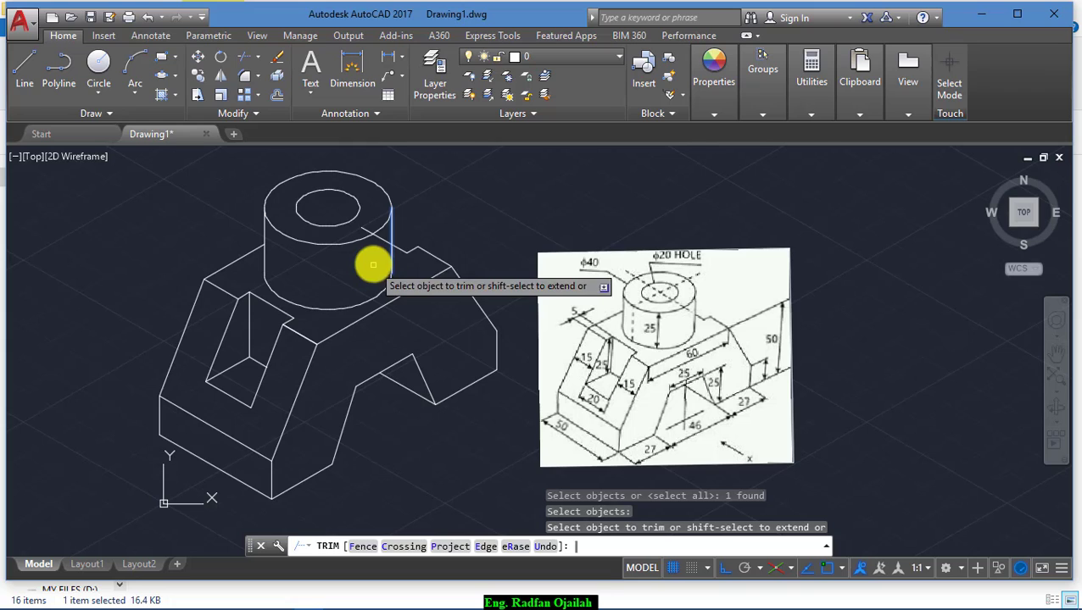
left_click(382, 237)
key("Escape")
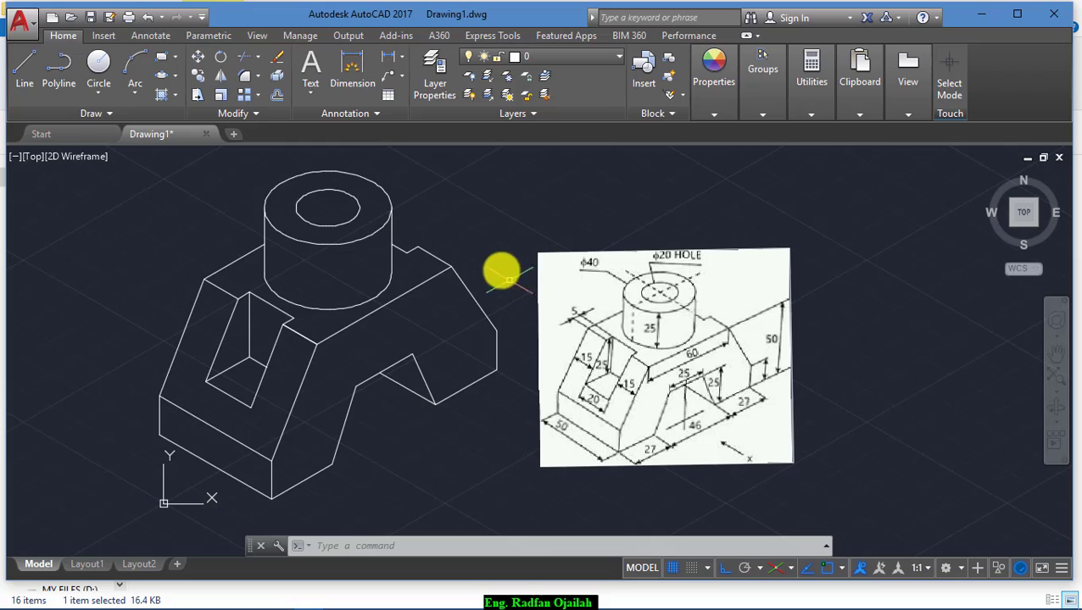
Step: Make Annotative the current dimension style
left_click(167, 36)
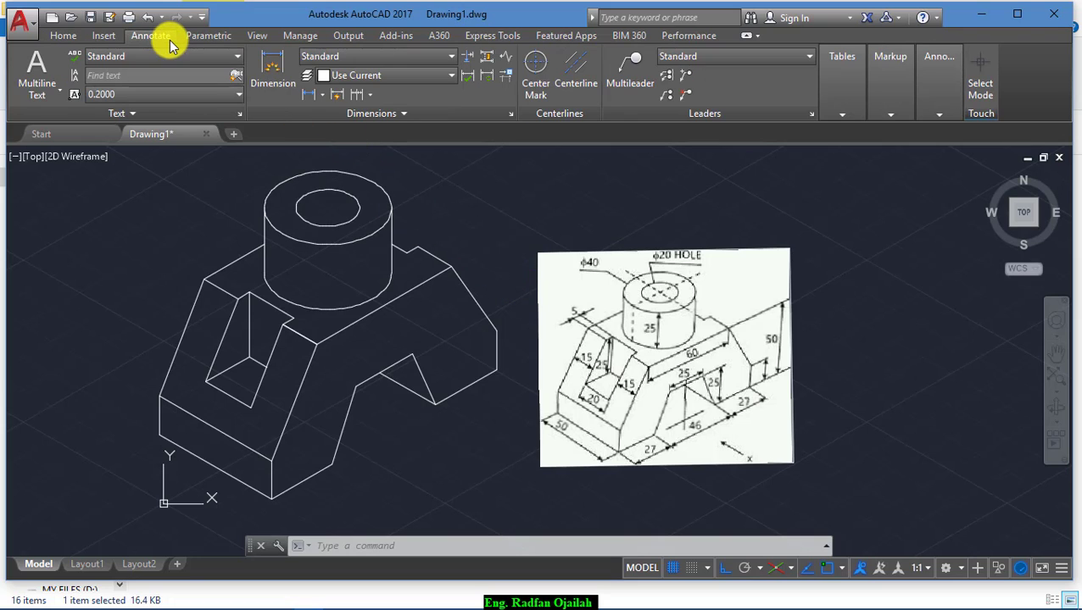
left_click(506, 111)
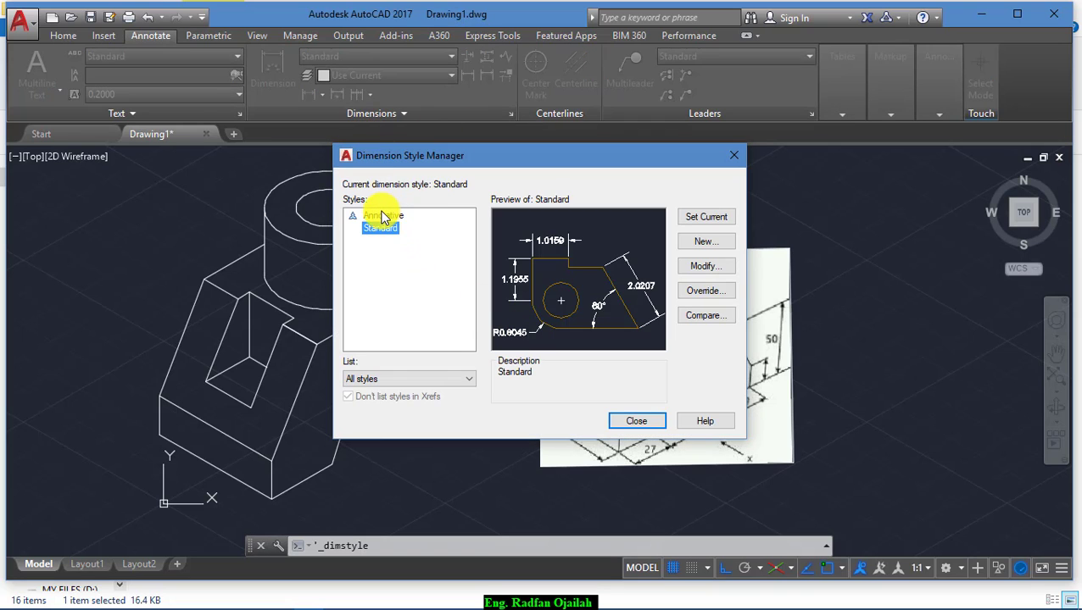
left_click(381, 216)
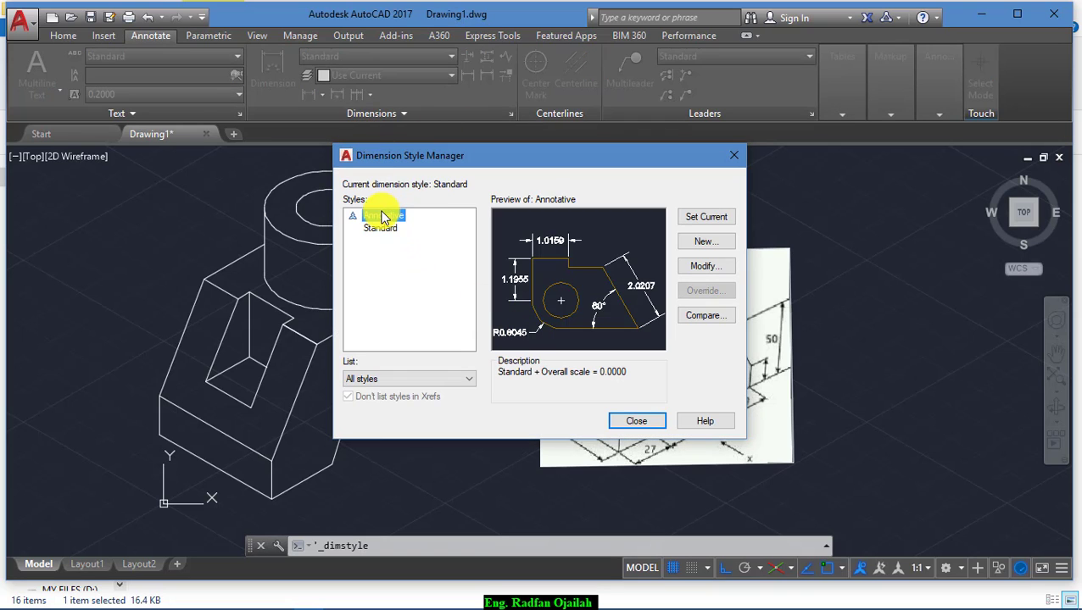
left_click(695, 219)
left_click(651, 419)
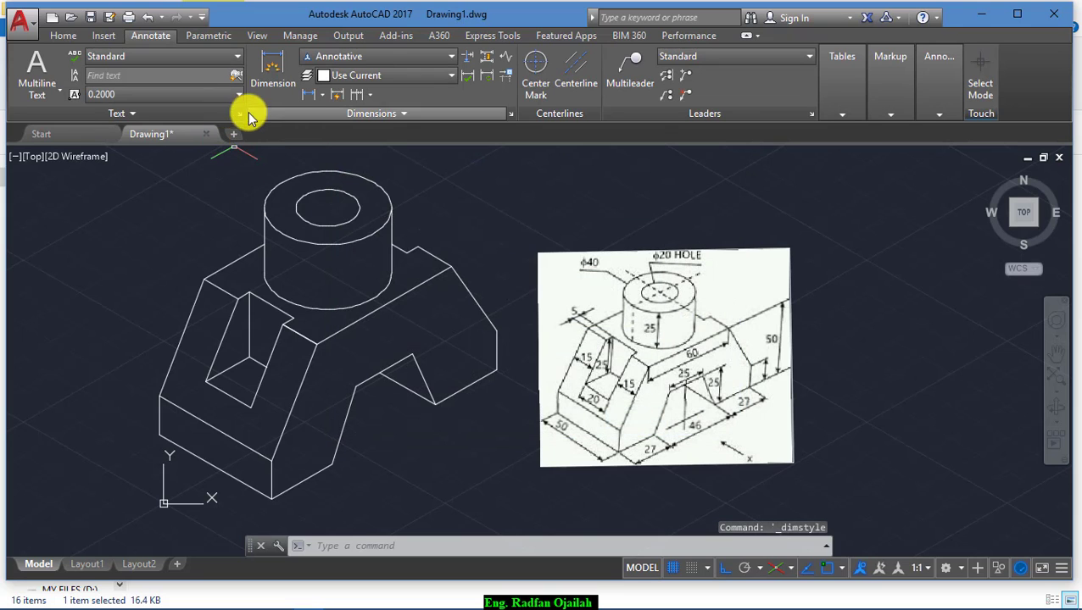
Step: Add an aligned dimension below the bottom edge of the block's right foot, accepting the 1:1 annotation scale
left_click(69, 35)
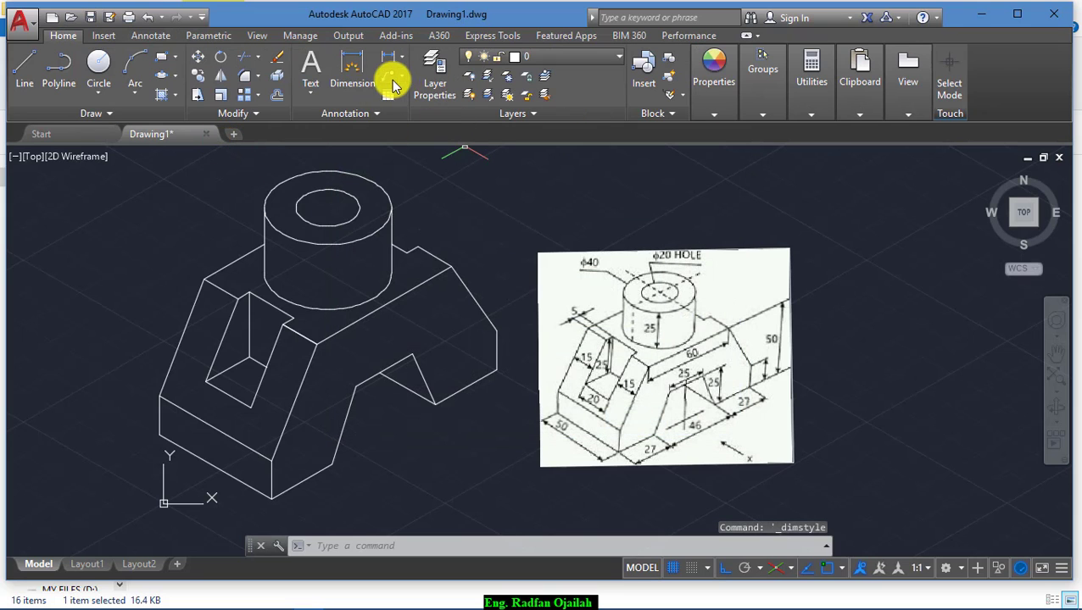
left_click(405, 66)
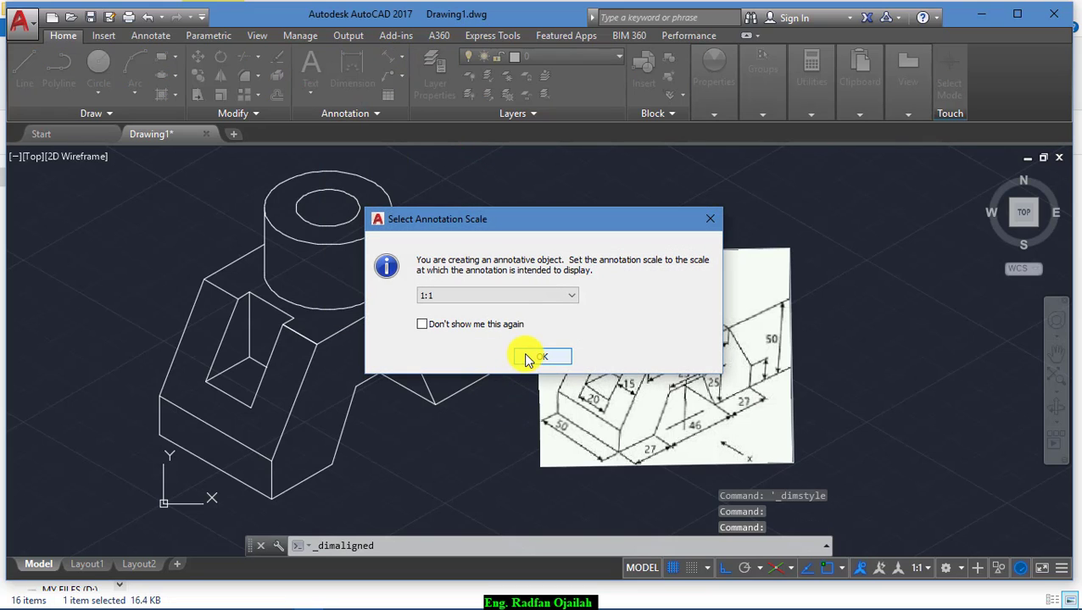
left_click(522, 301)
left_click(635, 321)
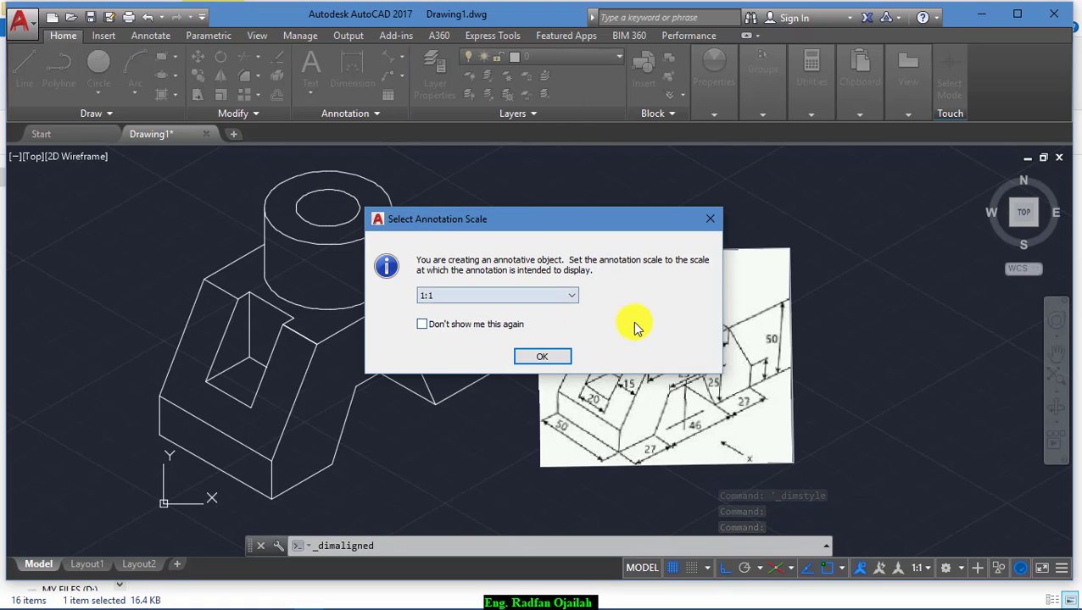
left_click(554, 361)
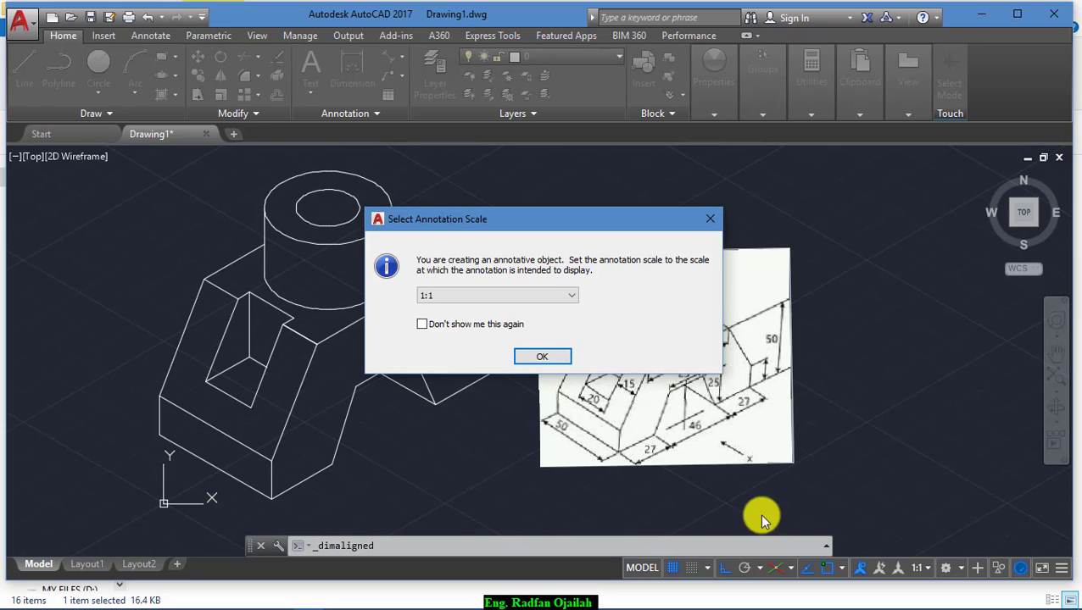
left_click(565, 354)
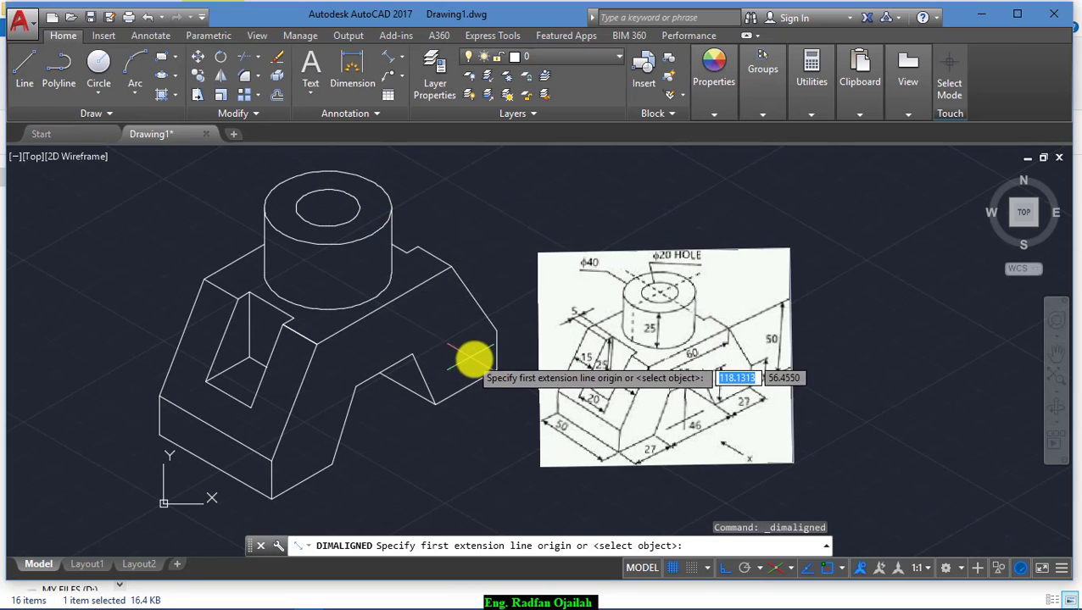
left_click(496, 371)
left_click(434, 405)
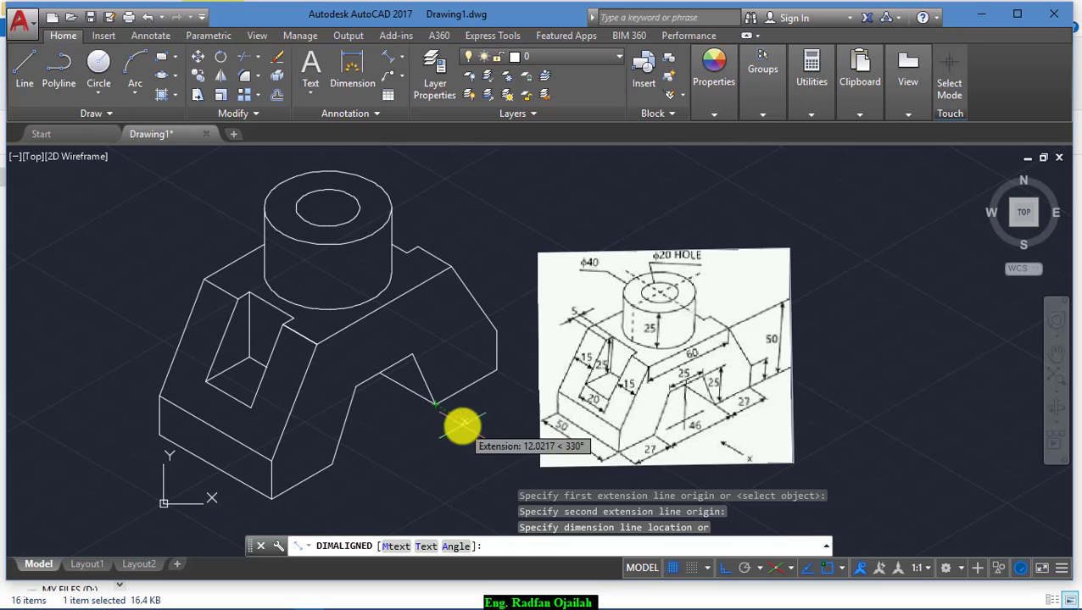
left_click(457, 428)
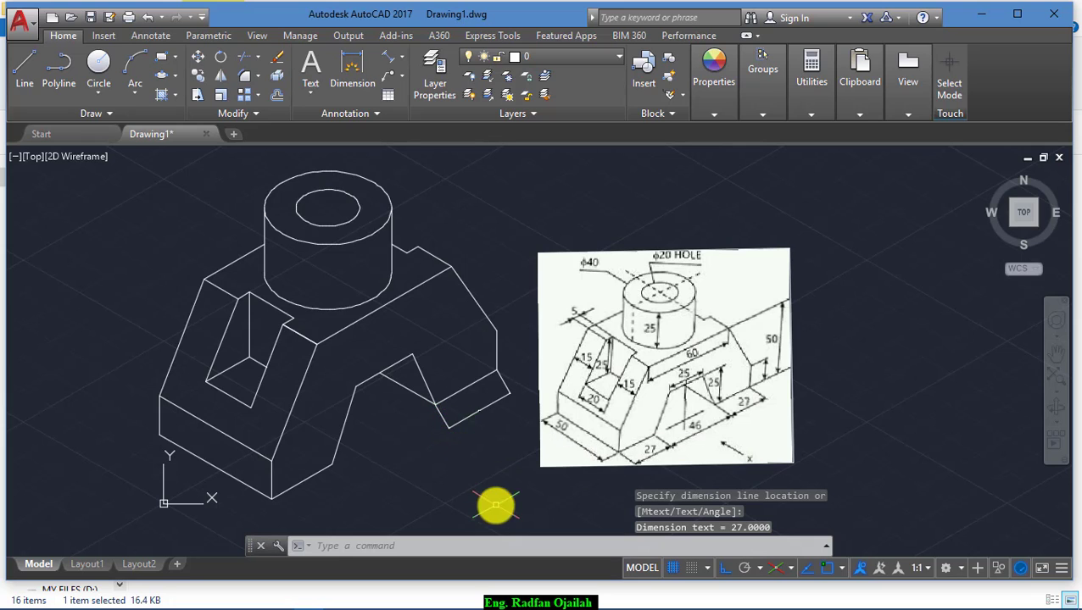
Step: Modify the Annotative dimension style by enlarging its arrow size and setting the text height to 5
left_click(498, 387)
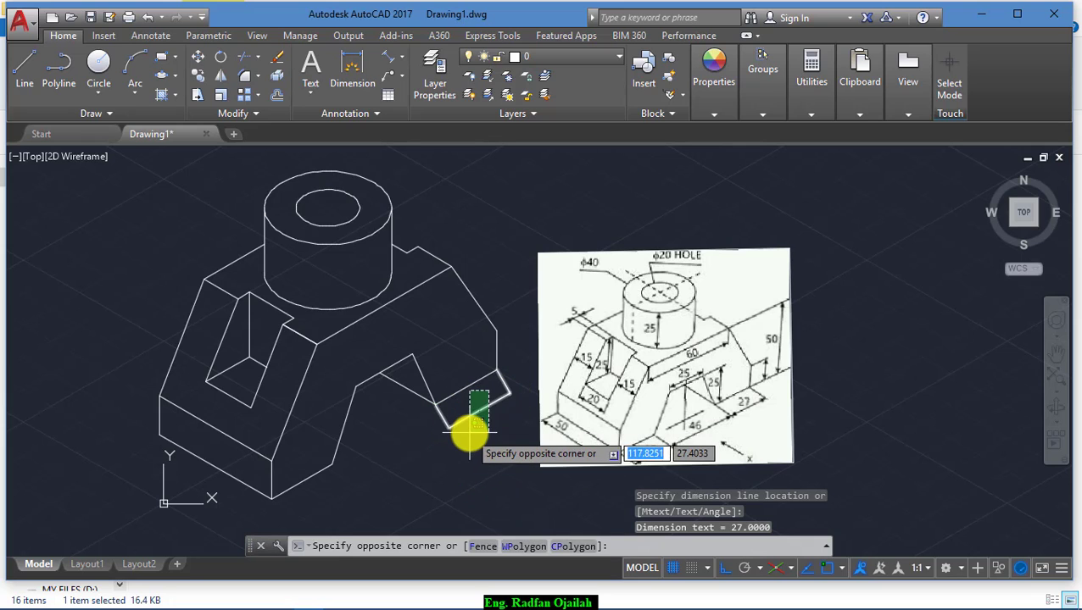
left_click(468, 436)
key("Escape")
left_click(494, 409)
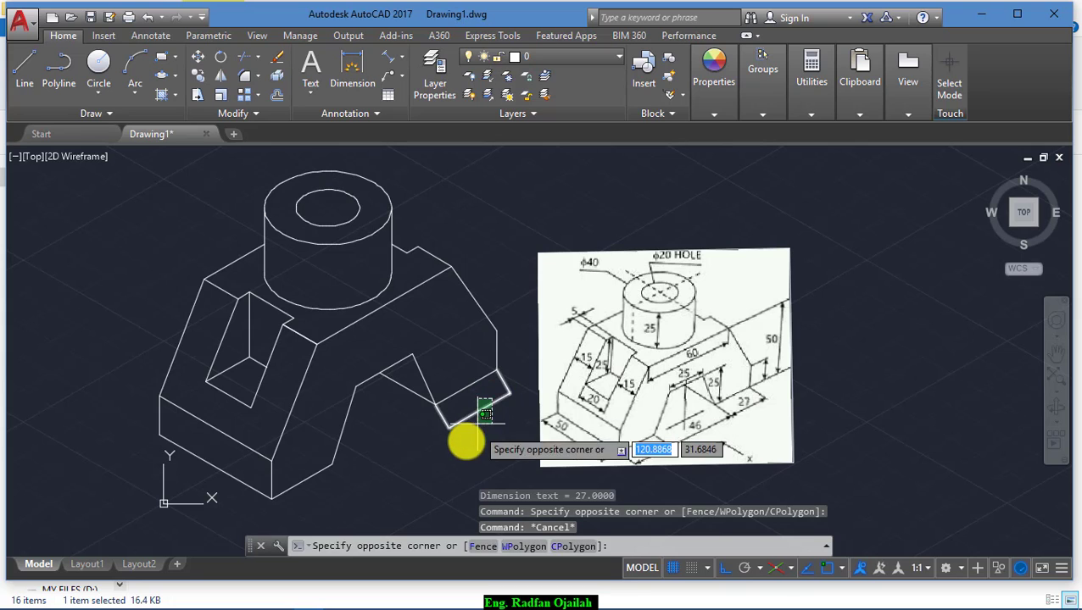
left_click(464, 458)
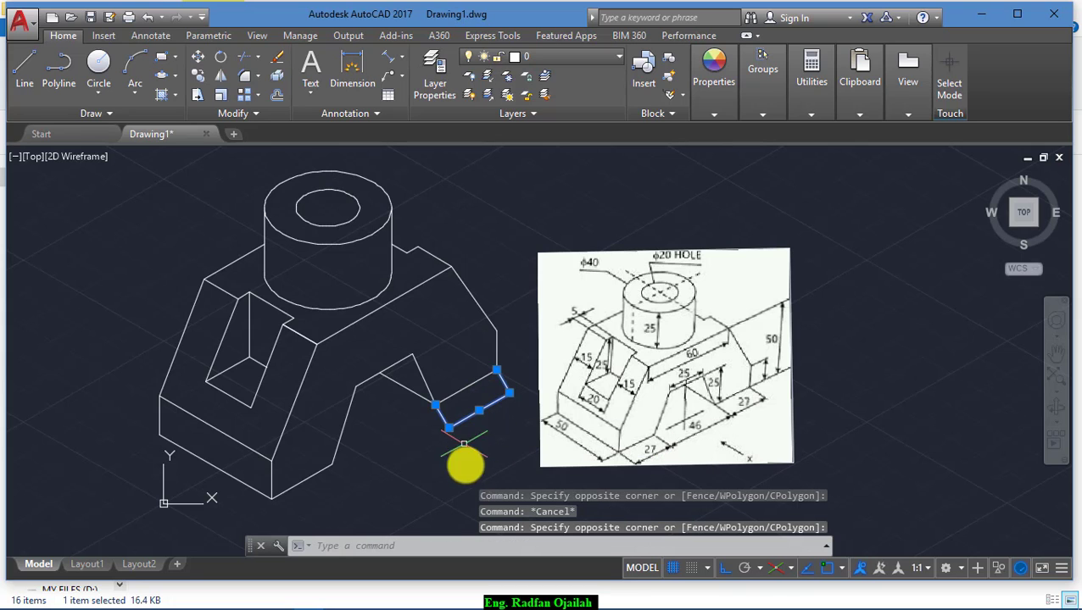
left_click(150, 36)
left_click(511, 114)
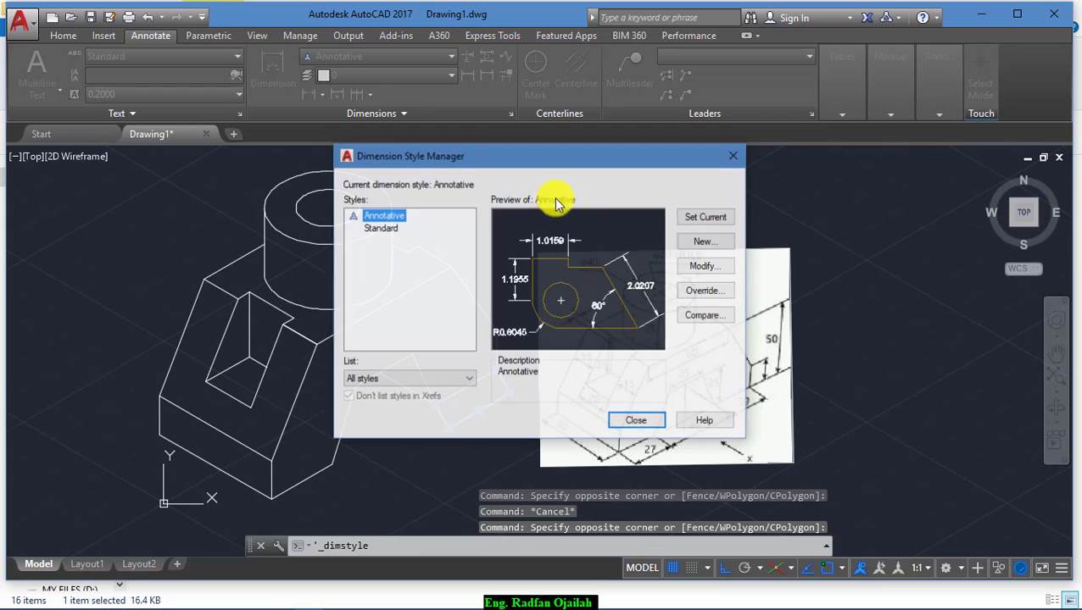
left_click(706, 267)
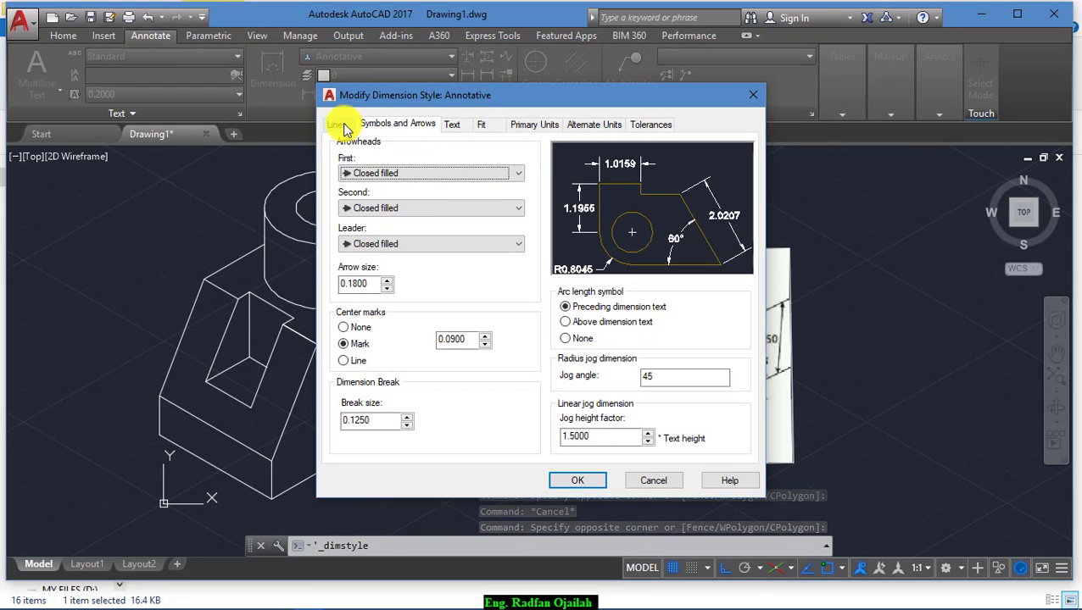
double_click(378, 284)
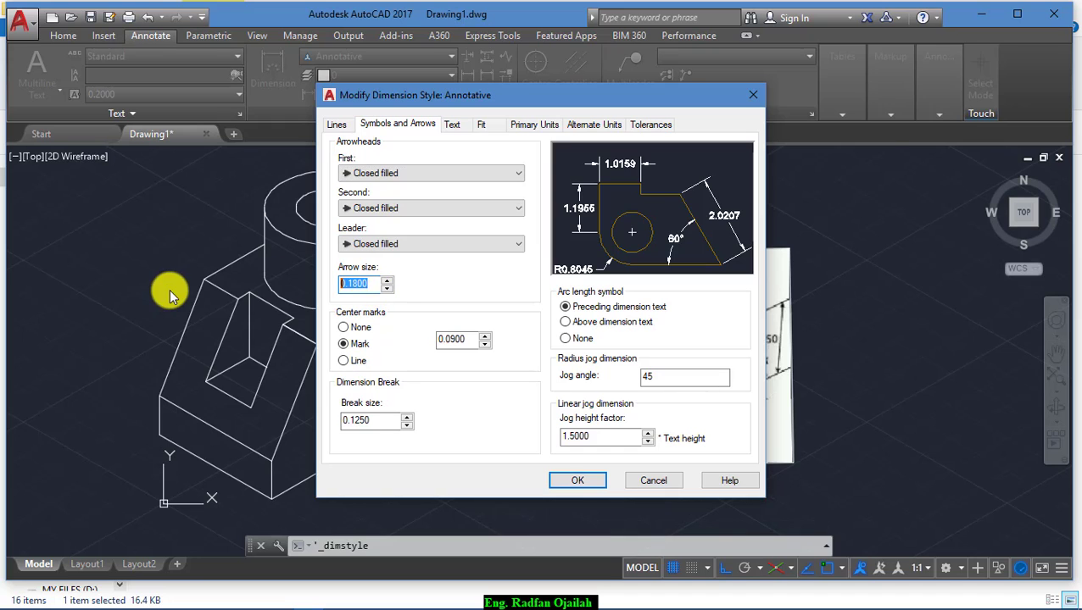
left_click(458, 127)
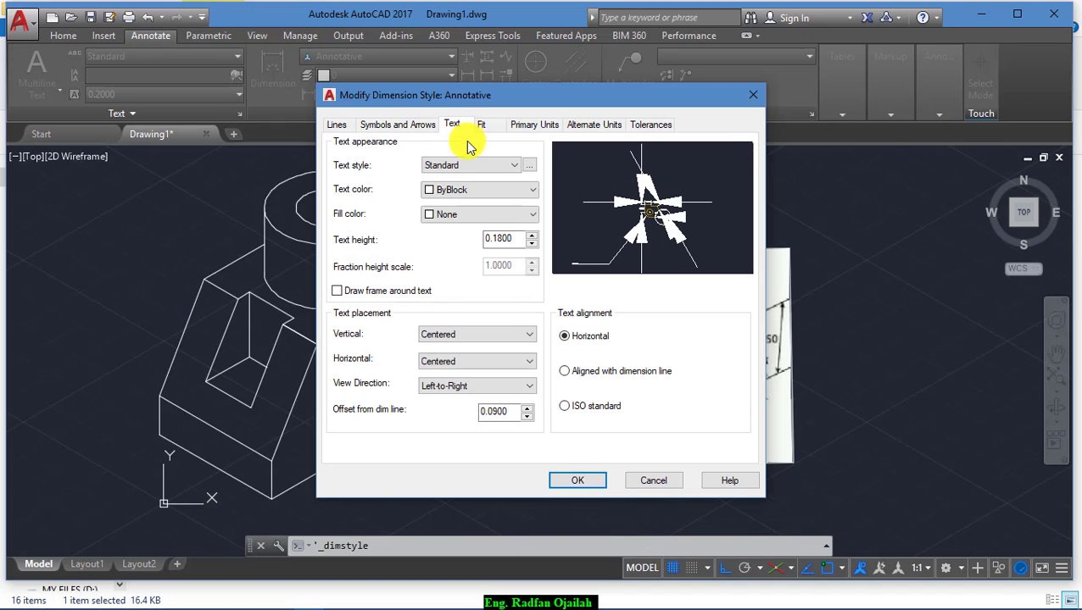
double_click(508, 240)
type("5")
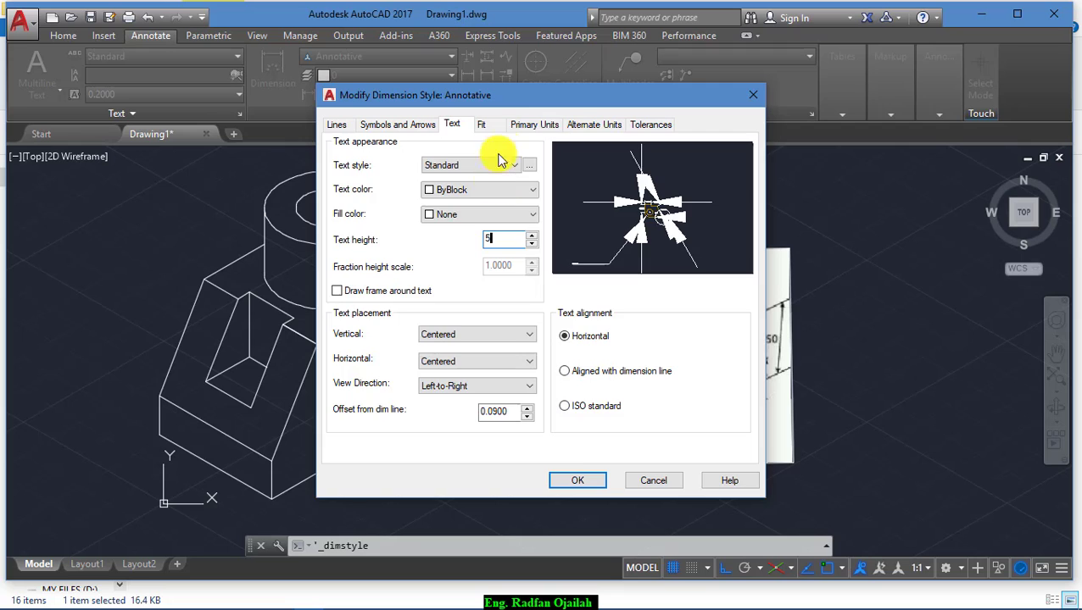
Step: Set the Annotative style's linear dimension units to Decimal with precision 0 and apply the changes
left_click(526, 124)
left_click(478, 163)
left_click(471, 179)
left_click(456, 182)
left_click(449, 195)
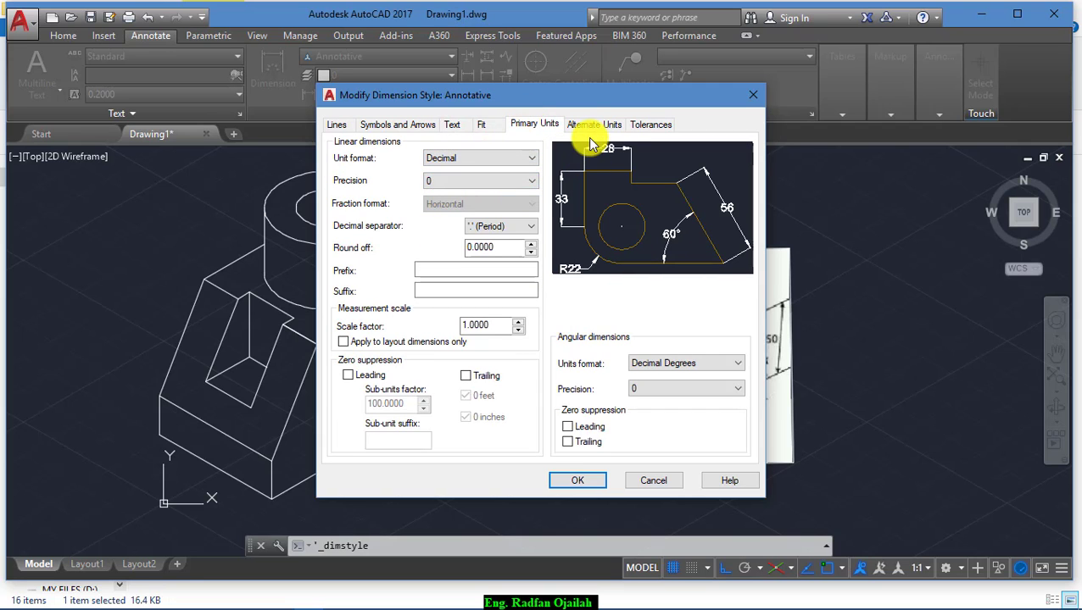
left_click(581, 481)
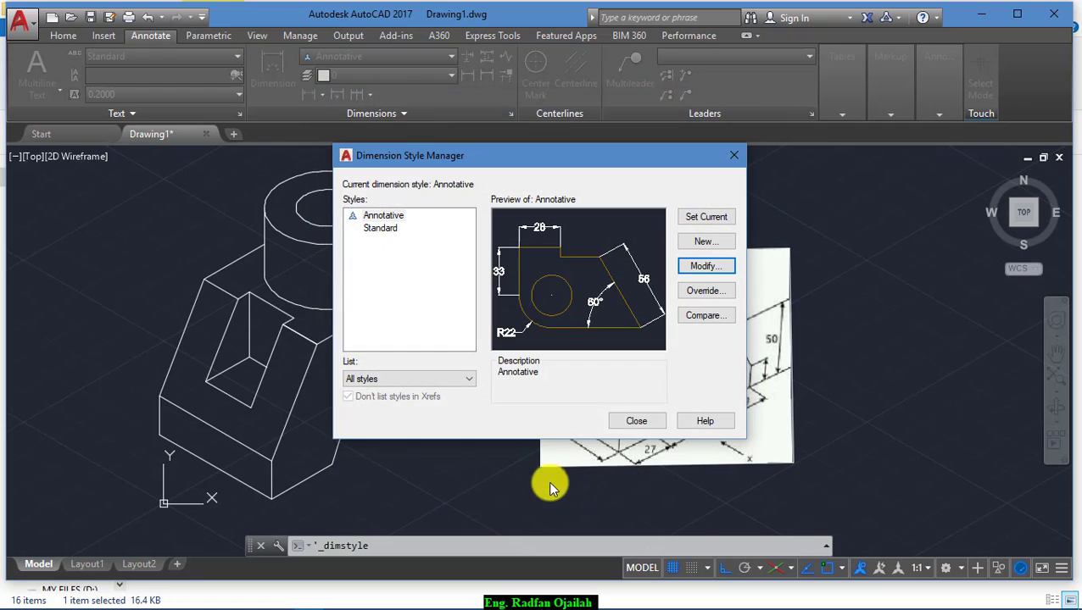
left_click(636, 421)
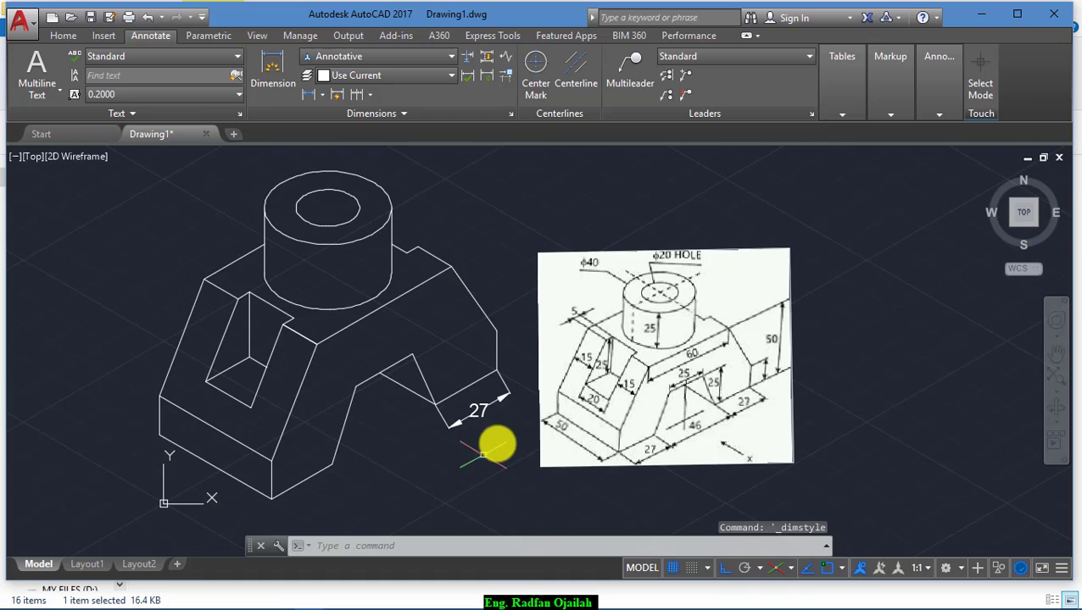
Step: Add aligned dimensions for the notch opening, the near foot's bottom edge, the block's depth and the right foot's vertical edge
scroll(502, 387, "down", 3)
scroll(466, 439, "up", 2)
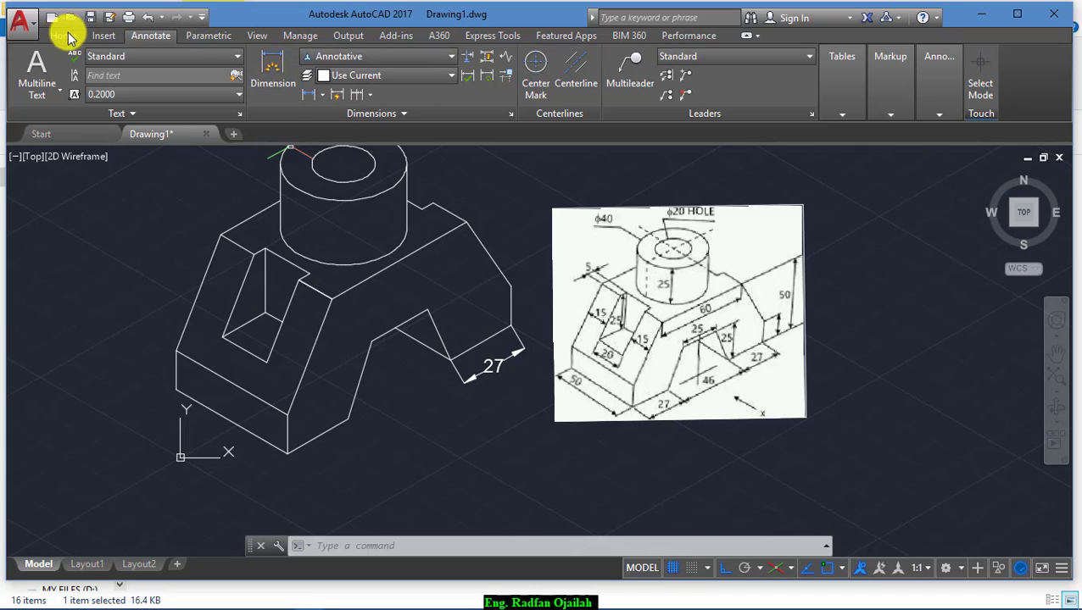
left_click(57, 37)
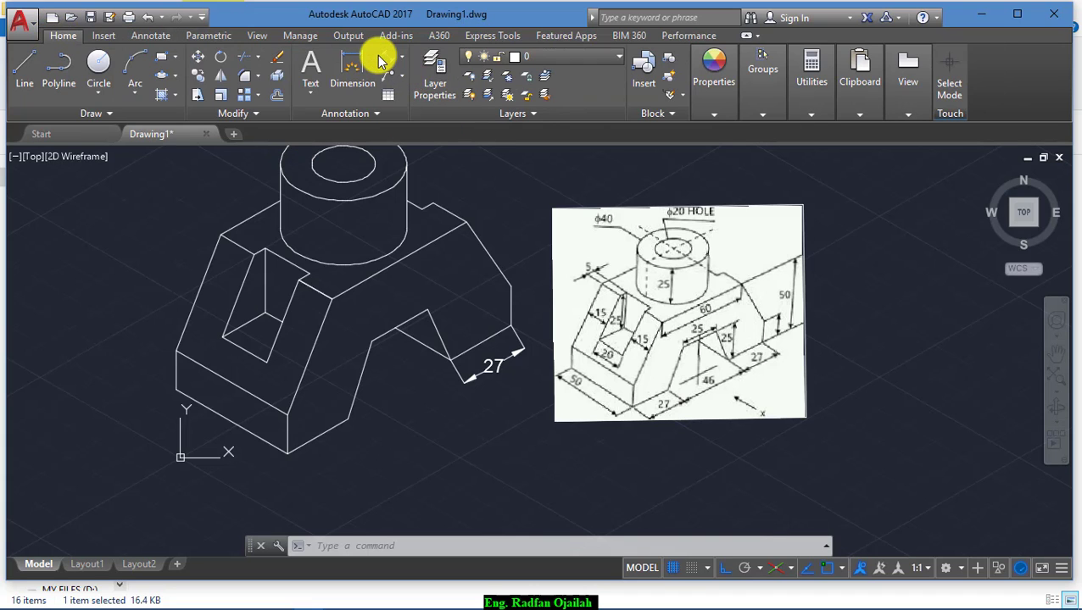
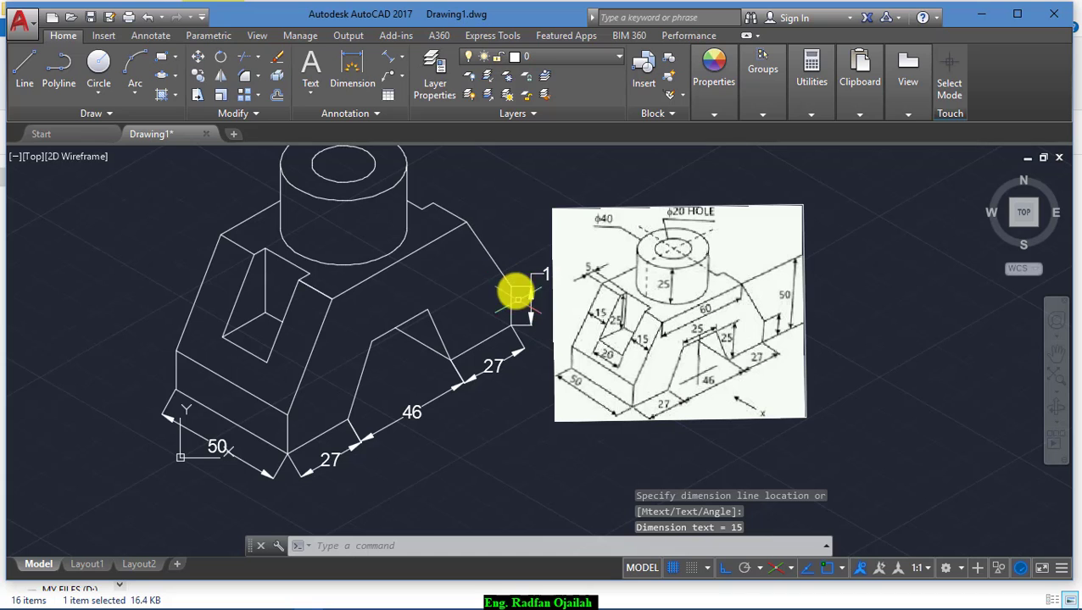
left_click(516, 293)
scroll(310, 362, "down", 2)
scroll(442, 374, "up", 2)
key("Return")
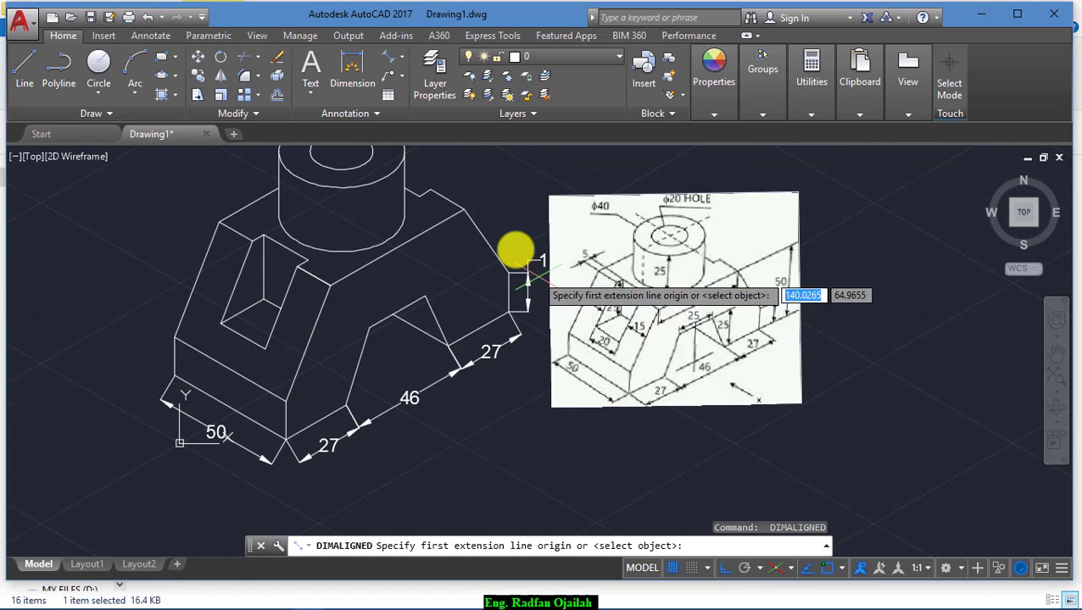
left_click(464, 208)
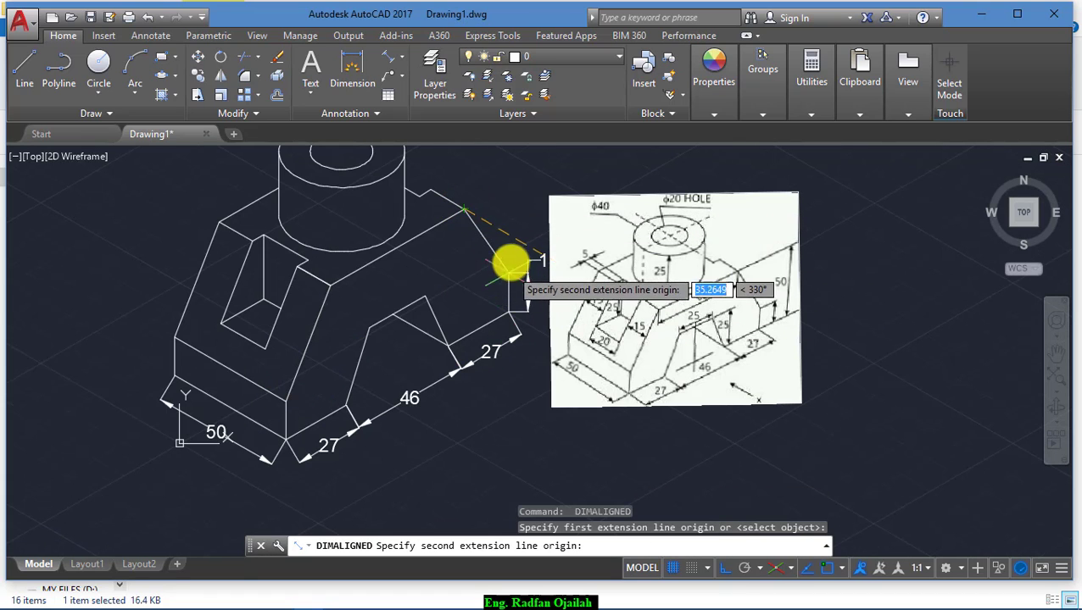
key("Escape")
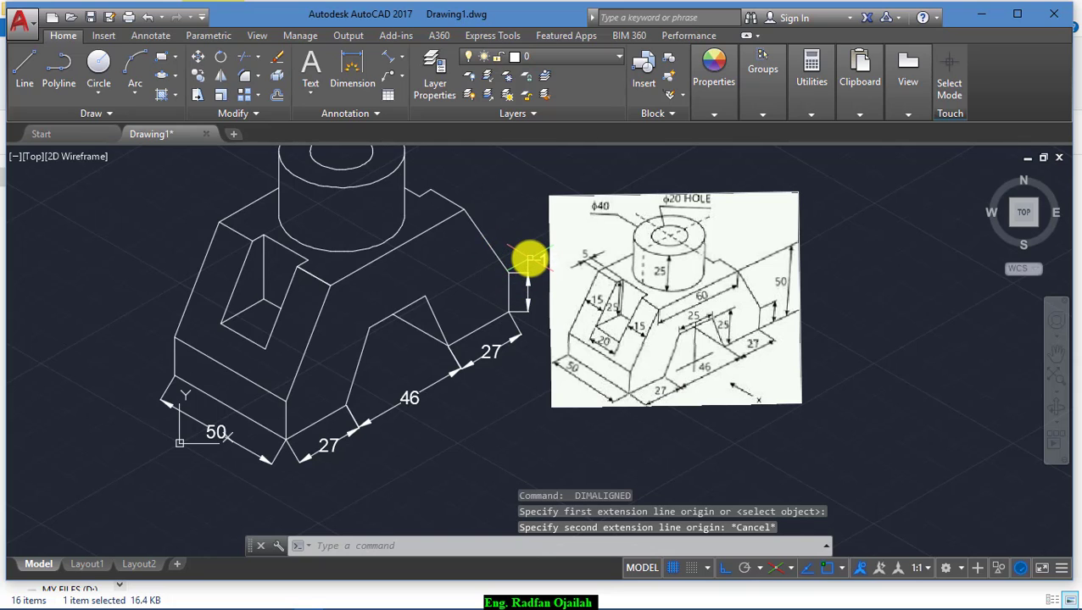
Step: Draw a line at 30° outward from the top face's right front corner, extending the top edge
type("l")
key("Return")
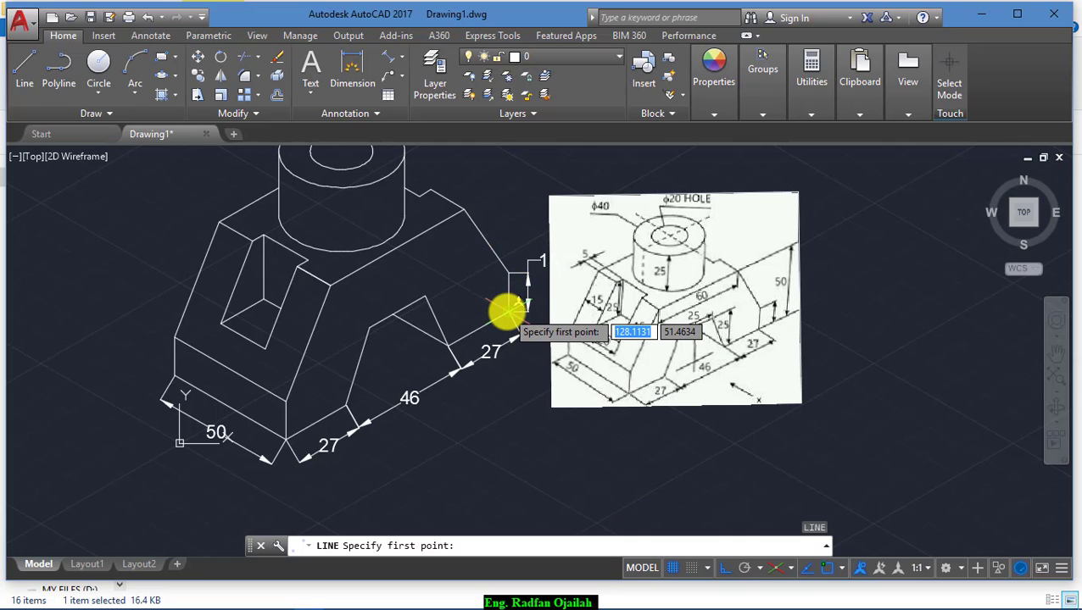
left_click(464, 208)
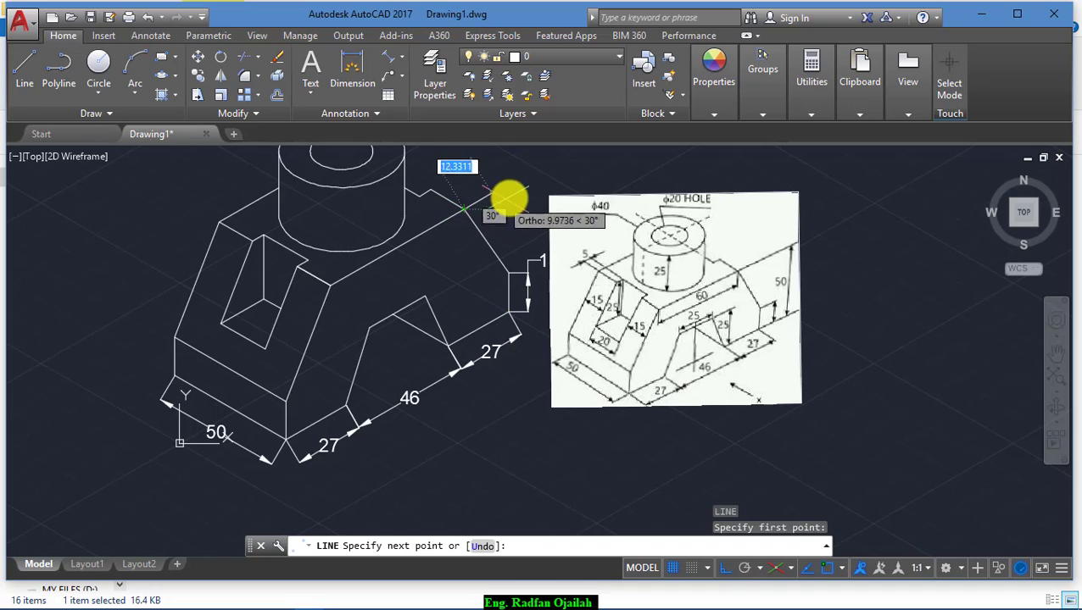
left_click(522, 177)
key("Return")
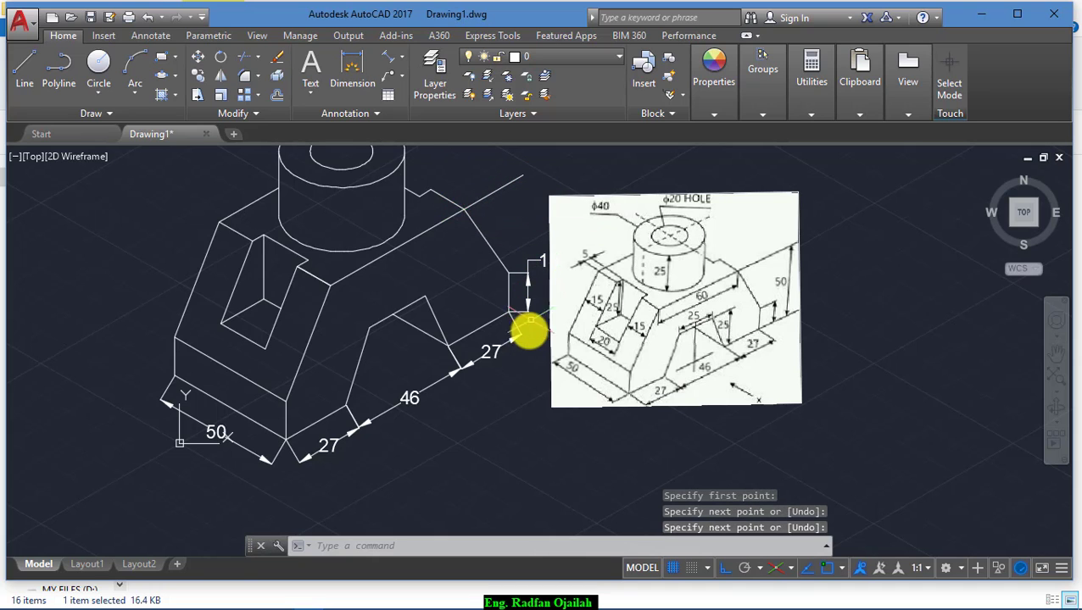
Step: Draw a vertical line in the right isoplane from the right foot's upper corner up past the extended top edge line
type("l")
key("Return")
left_click(507, 273)
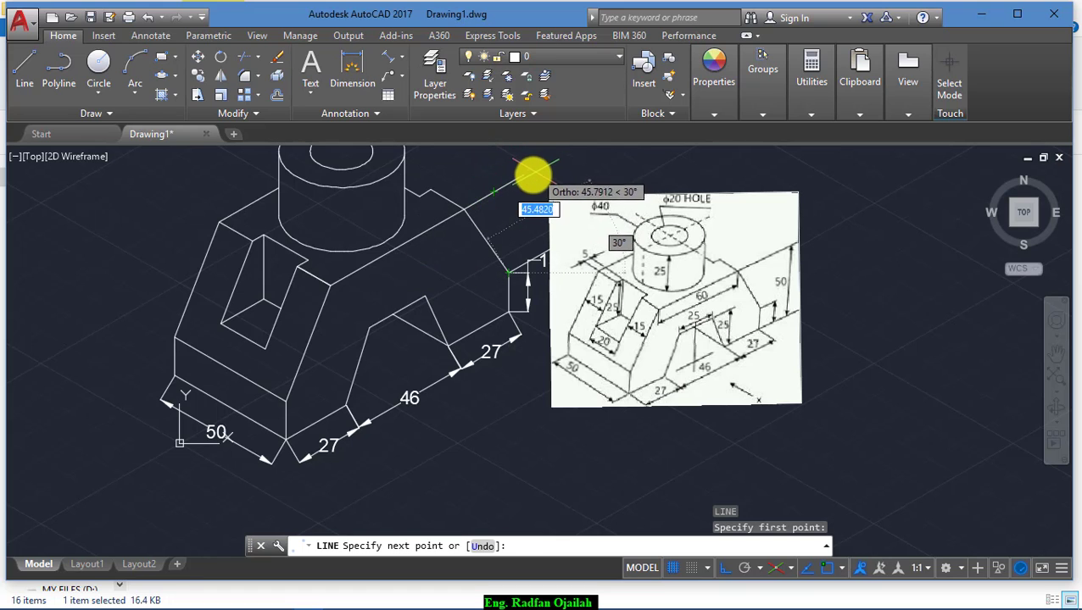
key("F5")
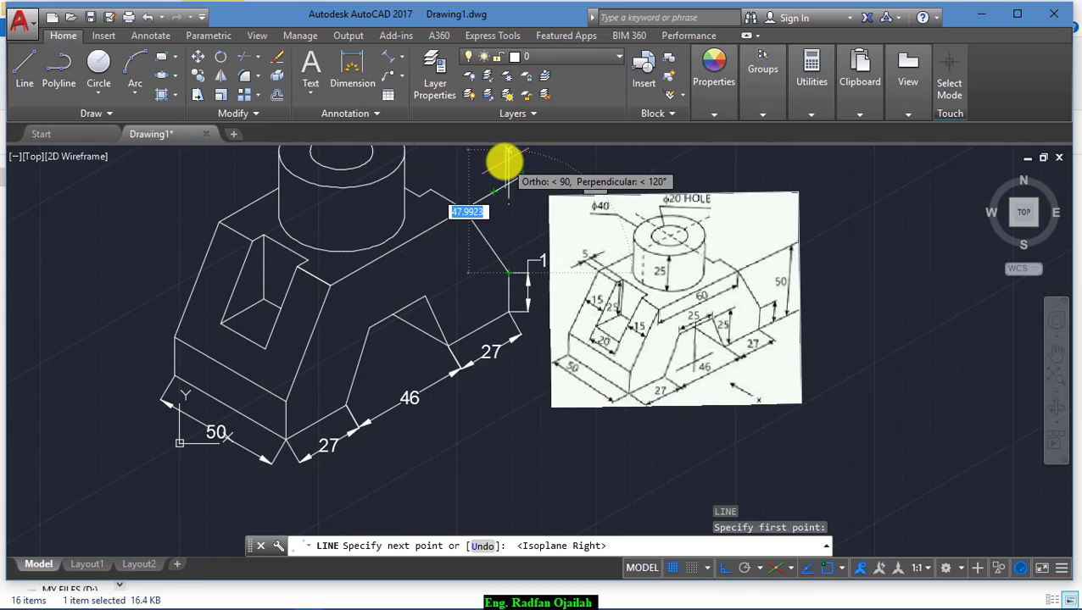
left_click(508, 155)
key("Return")
Step: Trim the top edge extension and the vertical line at their intersection, and erase the vertical line
type("t")
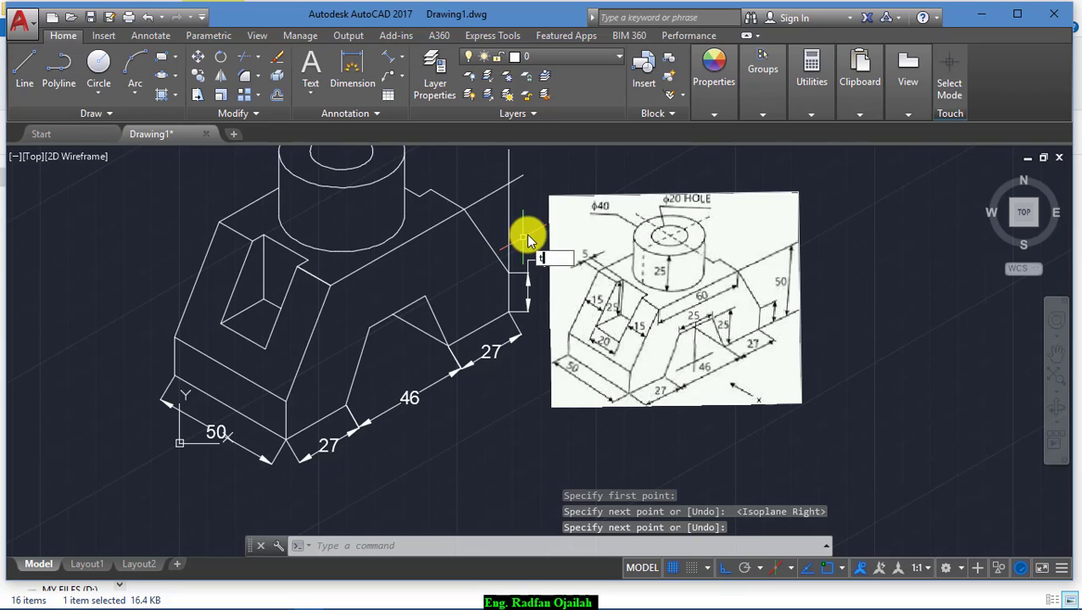
type("r")
key("Return")
key("Return")
left_click(538, 157)
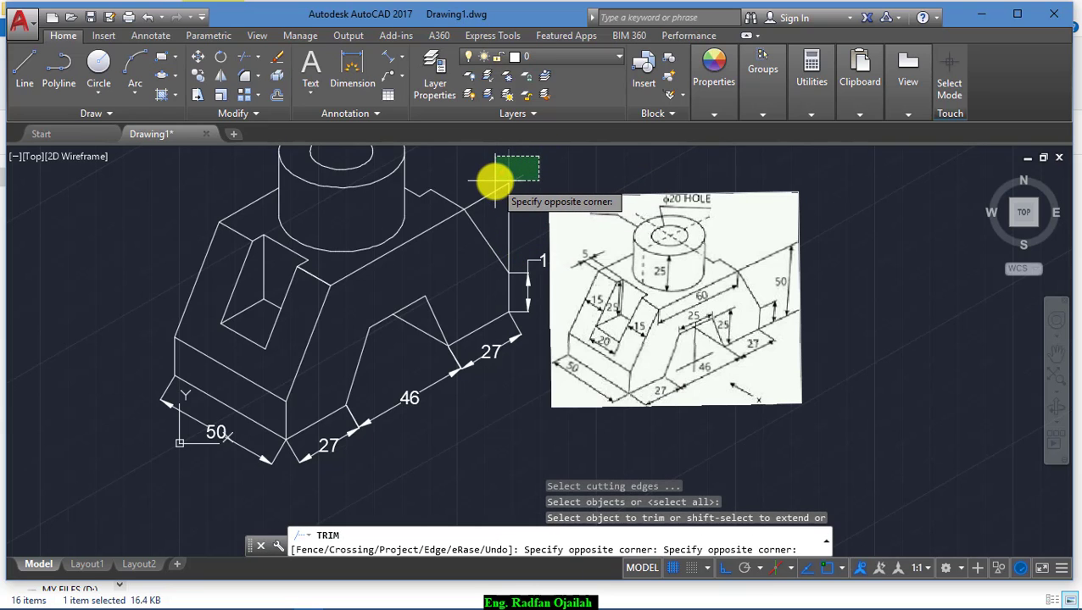
left_click(495, 181)
key("Escape")
left_click(506, 213)
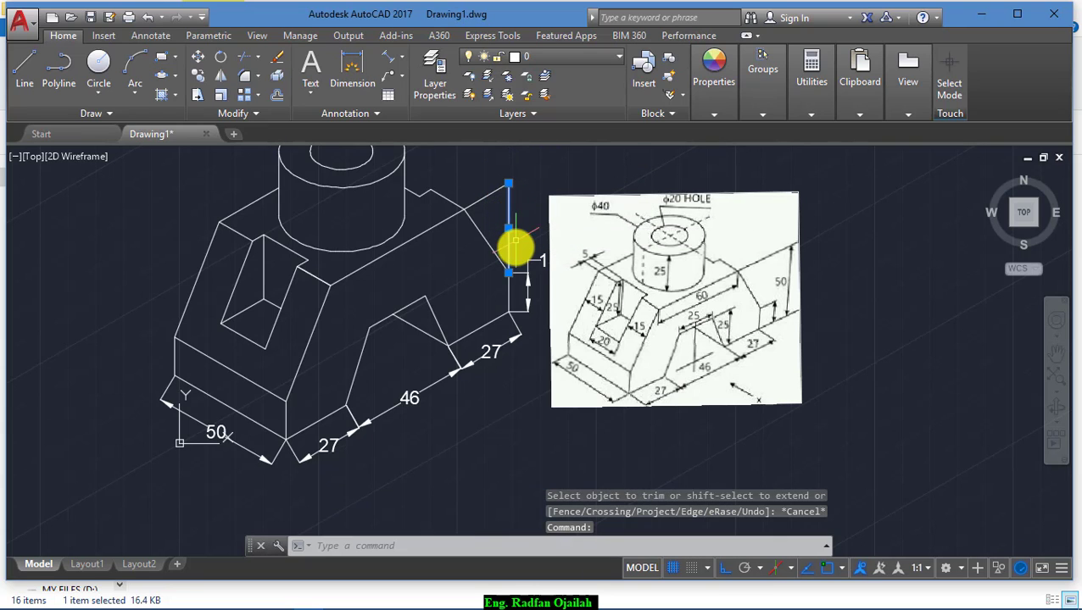
key("Delete")
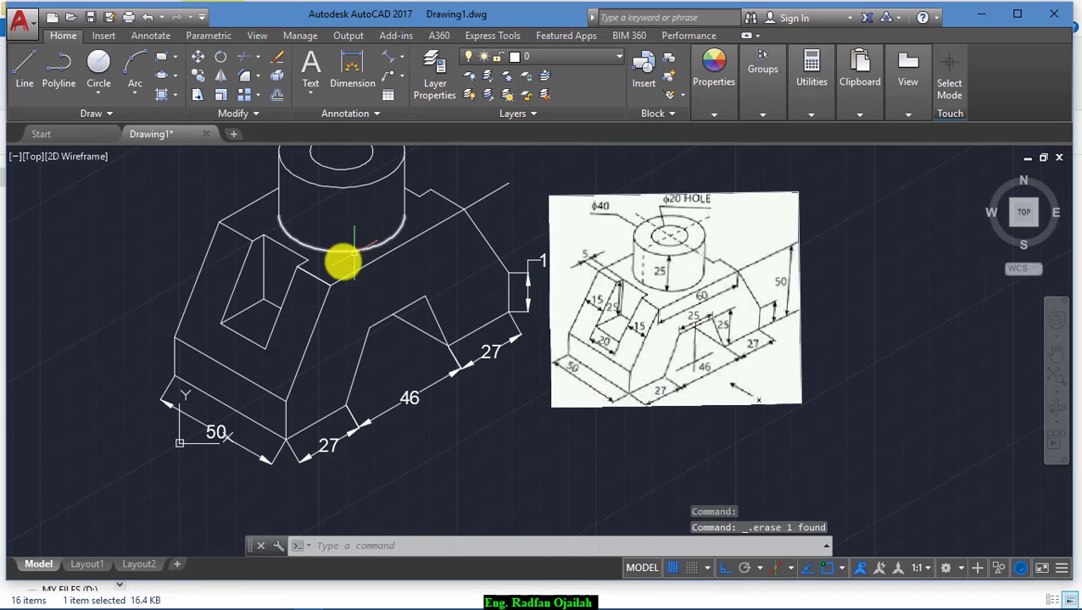
Step: Move the reference image farther right of the drawing, with Ortho off, to clear space for dimensions
type("m")
key("Return")
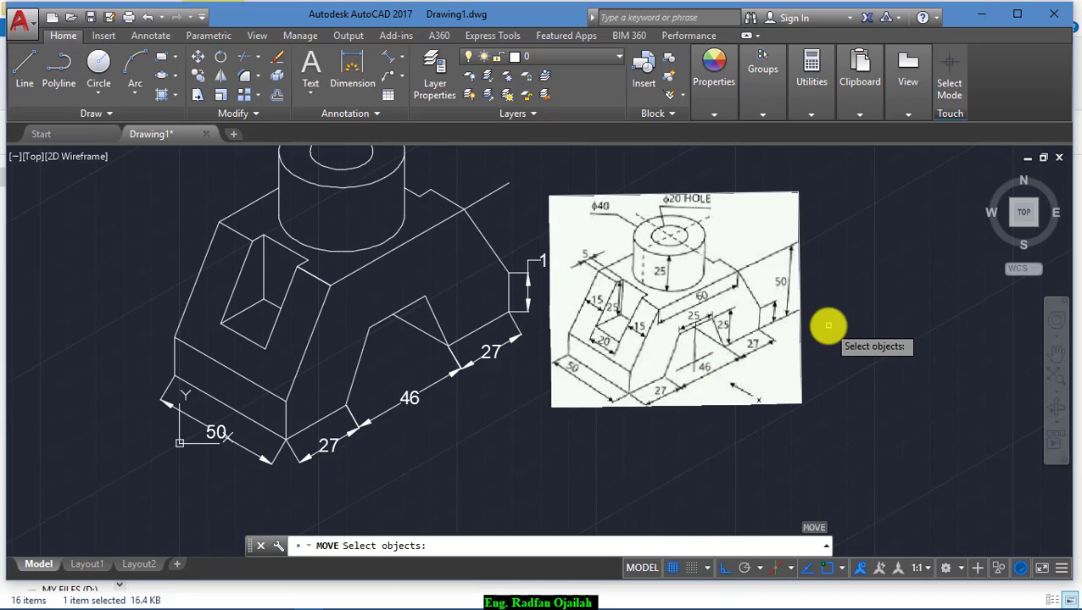
left_click(828, 325)
left_click(729, 439)
key("Return")
left_click(700, 447)
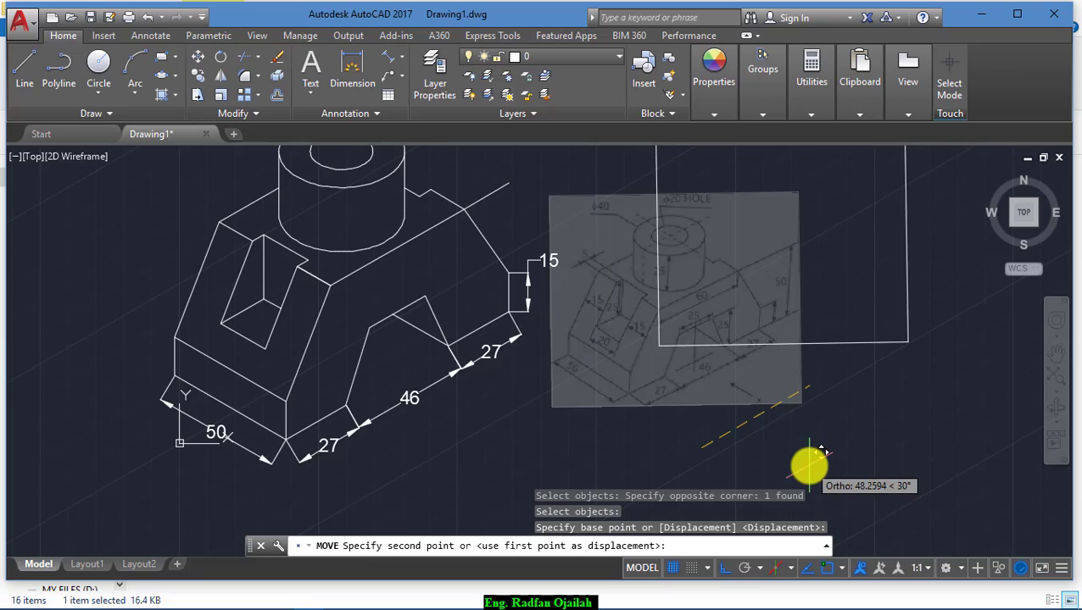
left_click(724, 567)
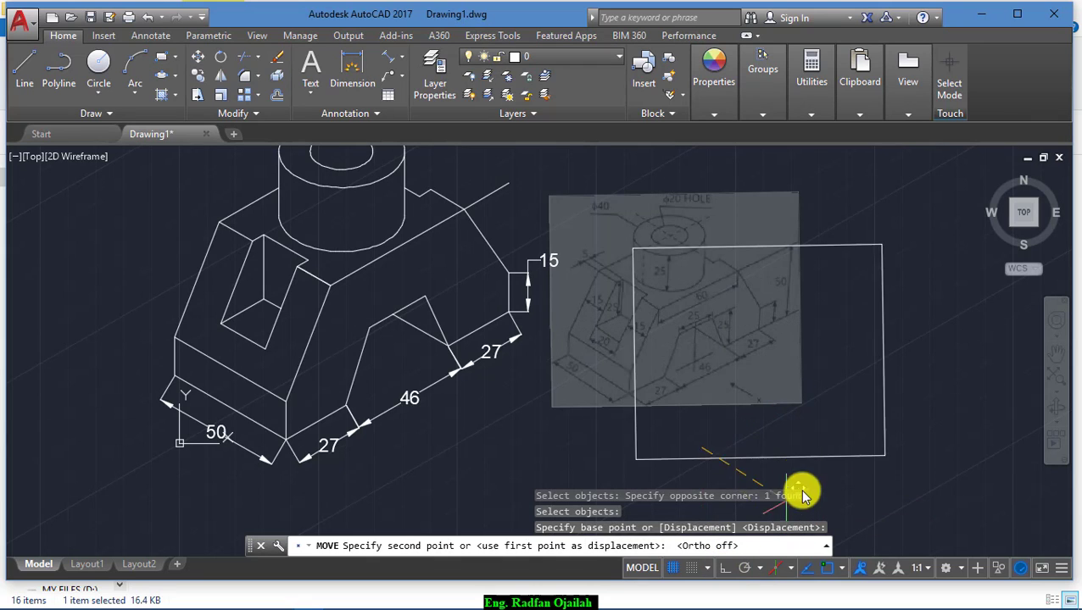
left_click(832, 459)
key("Escape")
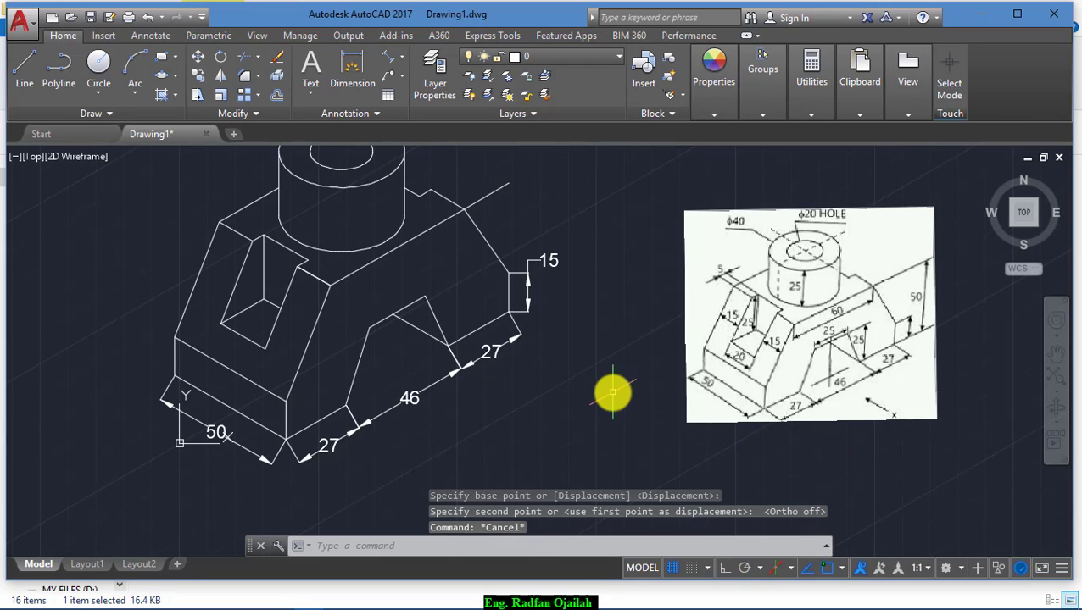
Step: Add an aligned dimension for the block's height from the extension line's end to the right foot's bottom corner
left_click(386, 57)
left_click(509, 184)
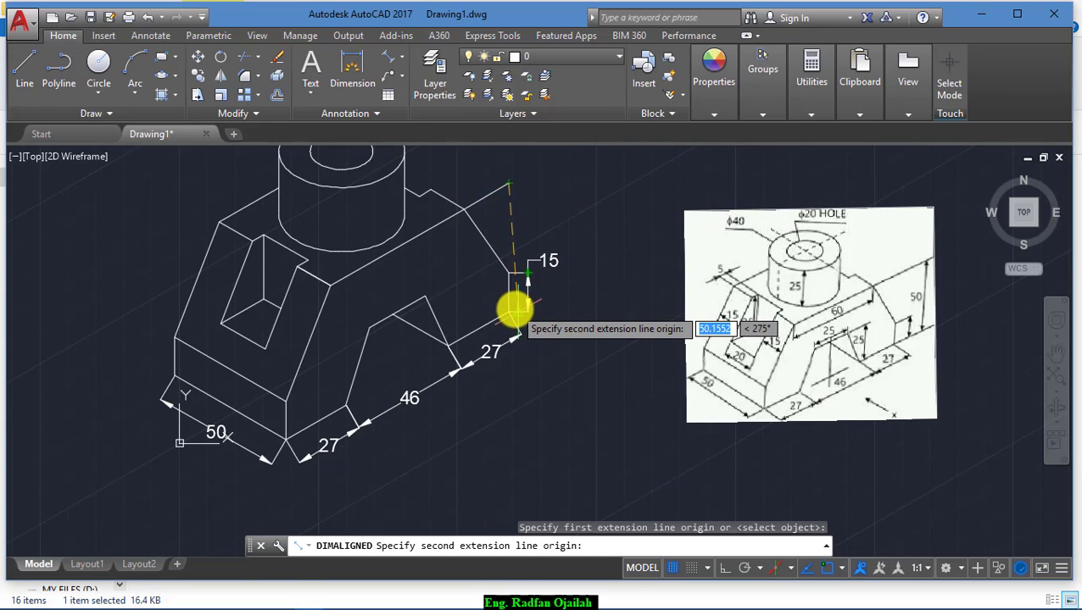
left_click(509, 312)
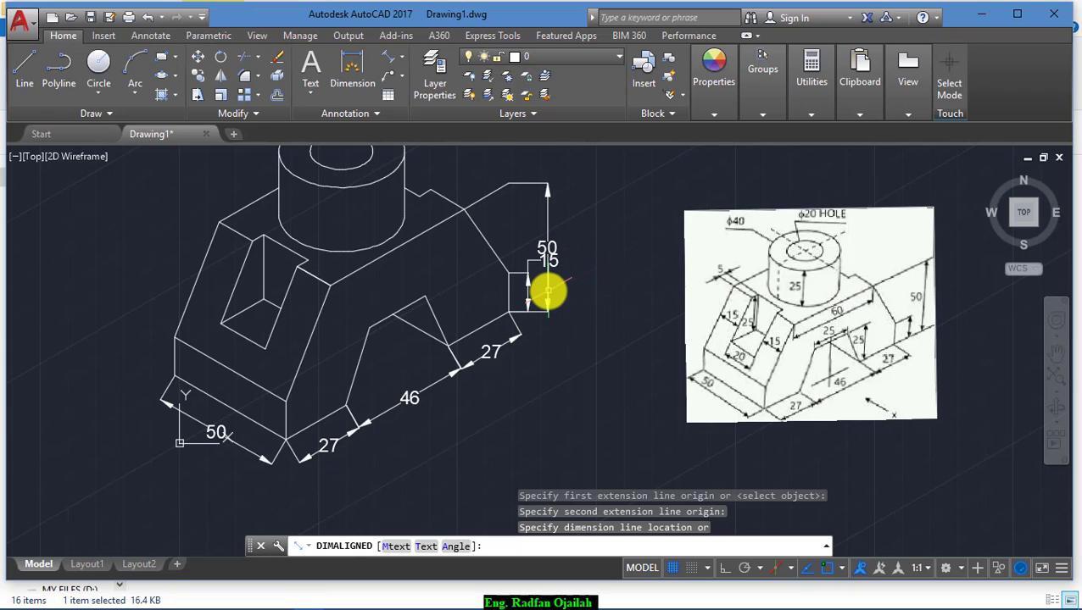
left_click(548, 292)
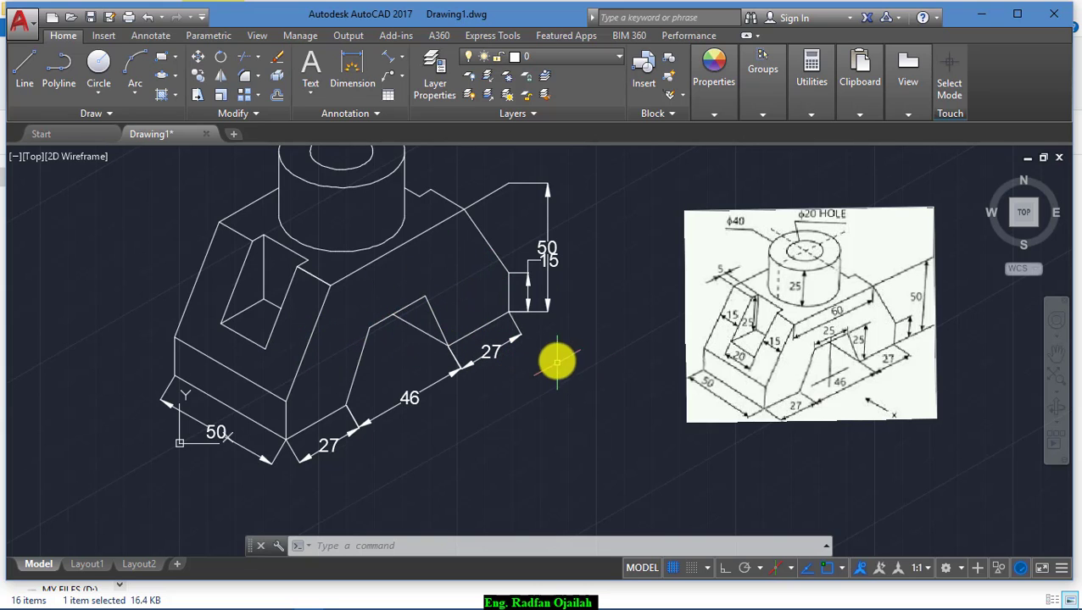
Step: Oblique the 27, 46 and 27 dimensions along the block's front base to match the direction of the front corner's vertical edge
left_click(535, 349)
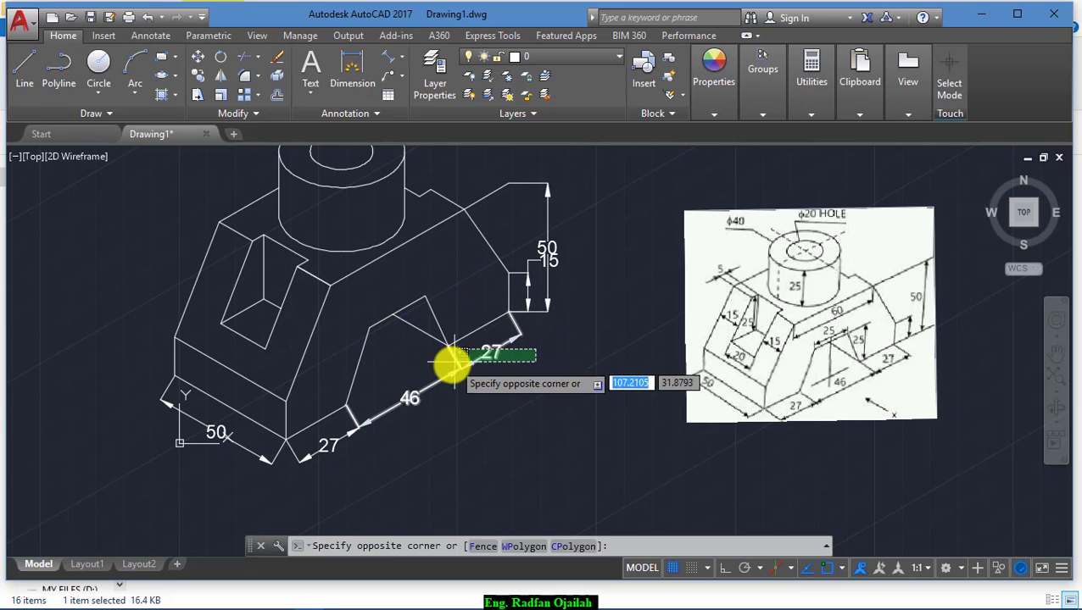
left_click(392, 451)
left_click(351, 464)
left_click(305, 456)
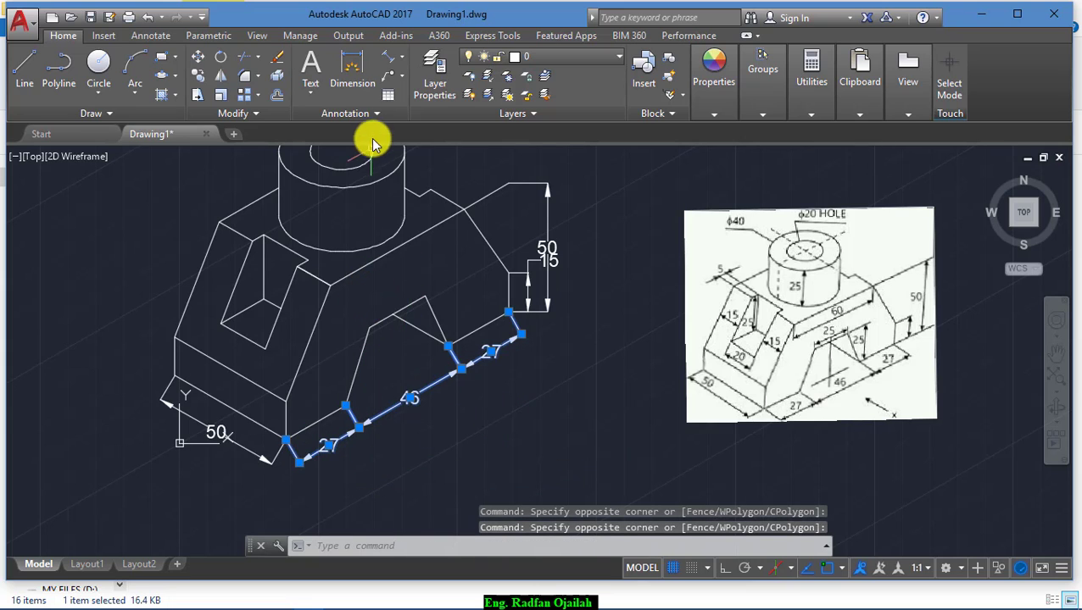
left_click(383, 114)
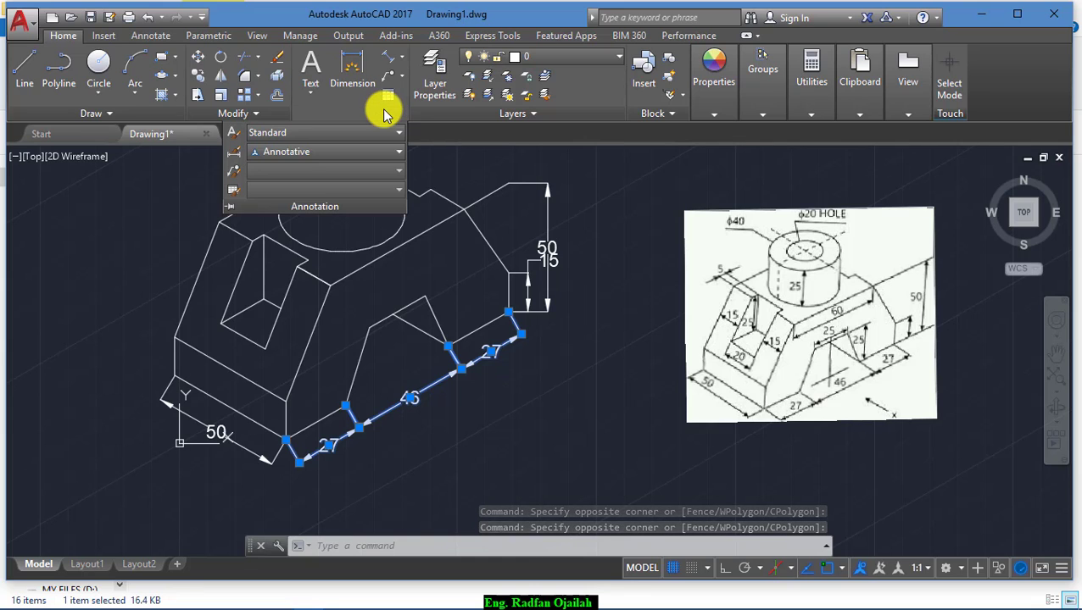
left_click(224, 38)
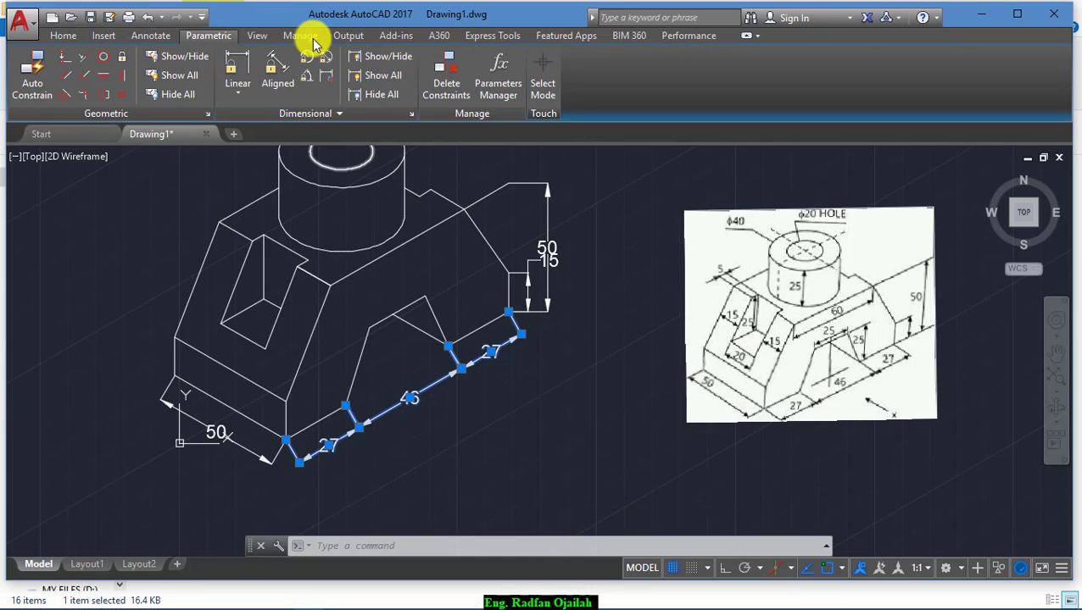
left_click(150, 37)
left_click(400, 112)
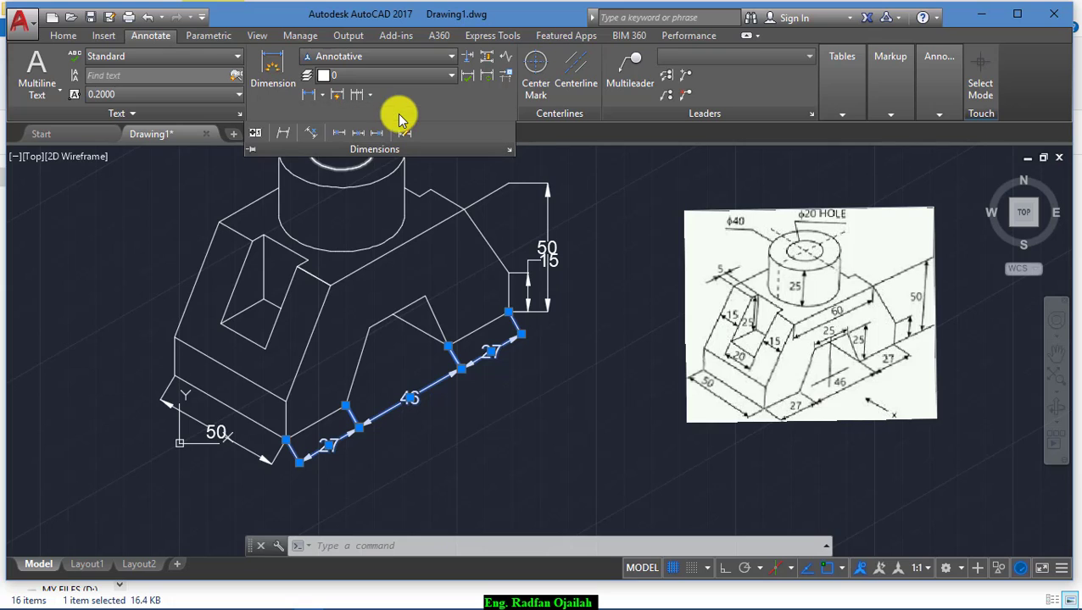
left_click(281, 137)
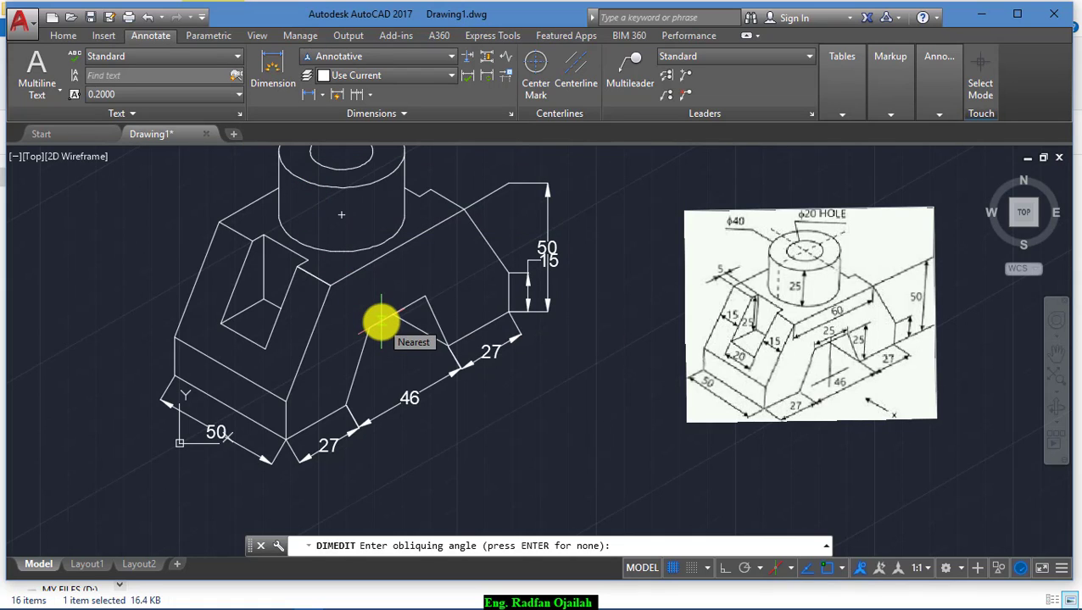
left_click(285, 439)
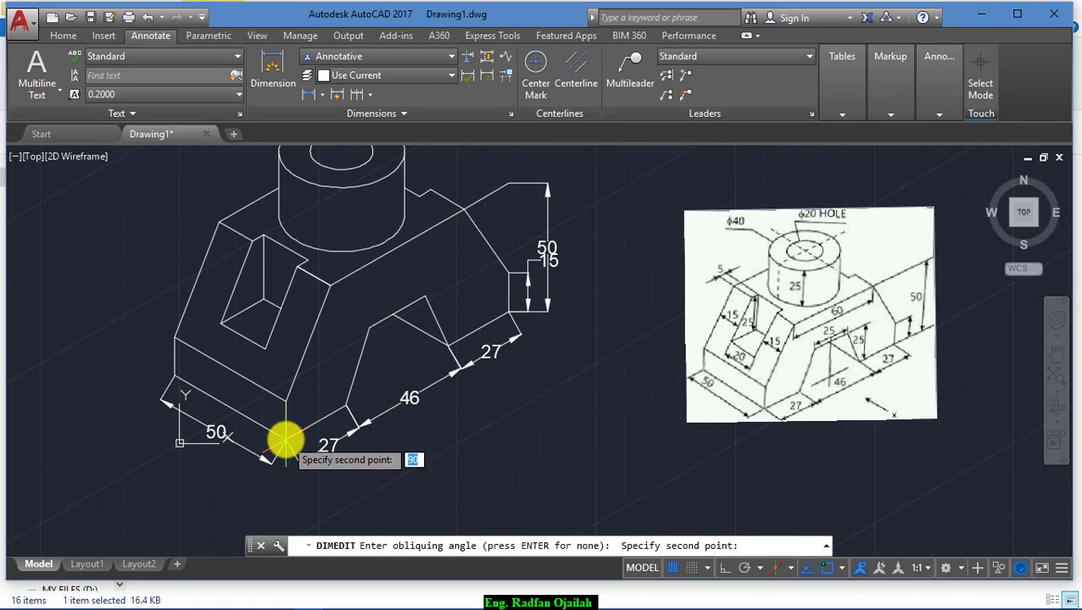
left_click(286, 401)
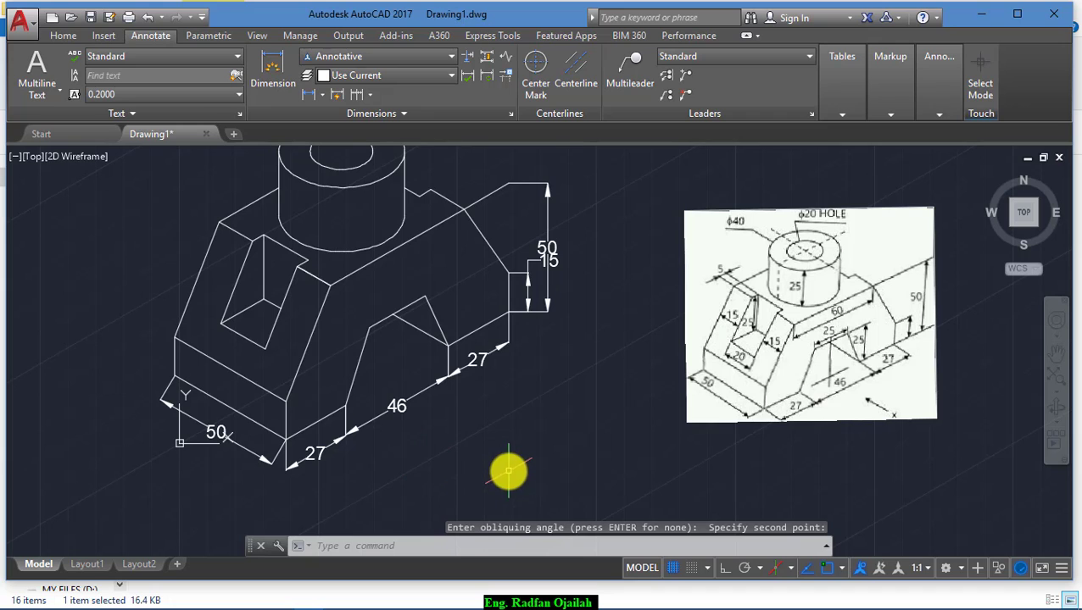
Step: Oblique the 50 and 15 height dimensions beside the right foot to follow the direction of the foot's bottom edge
left_click(589, 268)
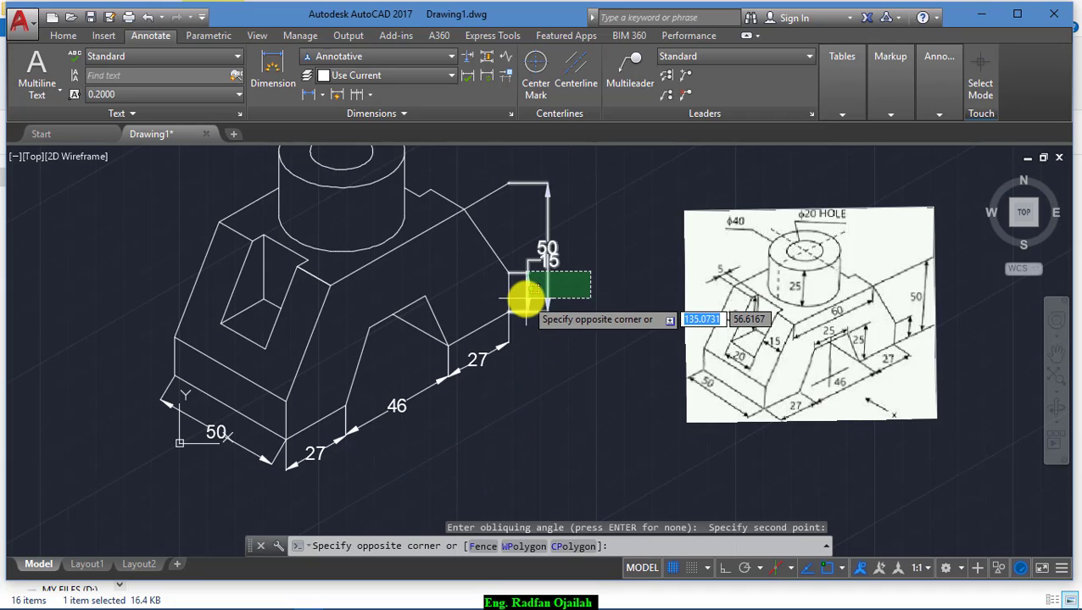
left_click(526, 295)
key("Return")
left_click(637, 441)
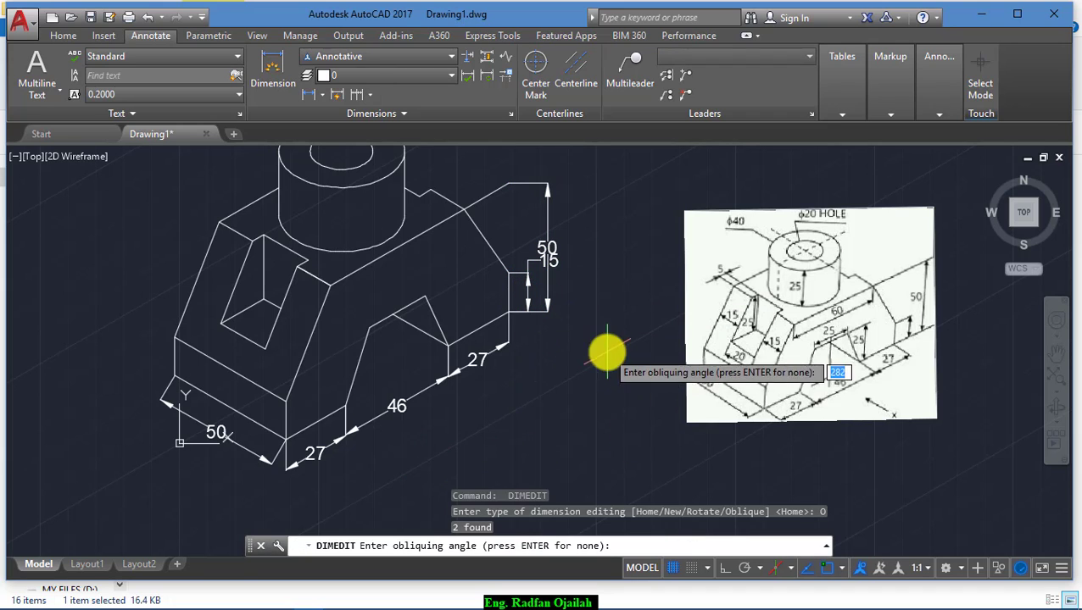
left_click(509, 311)
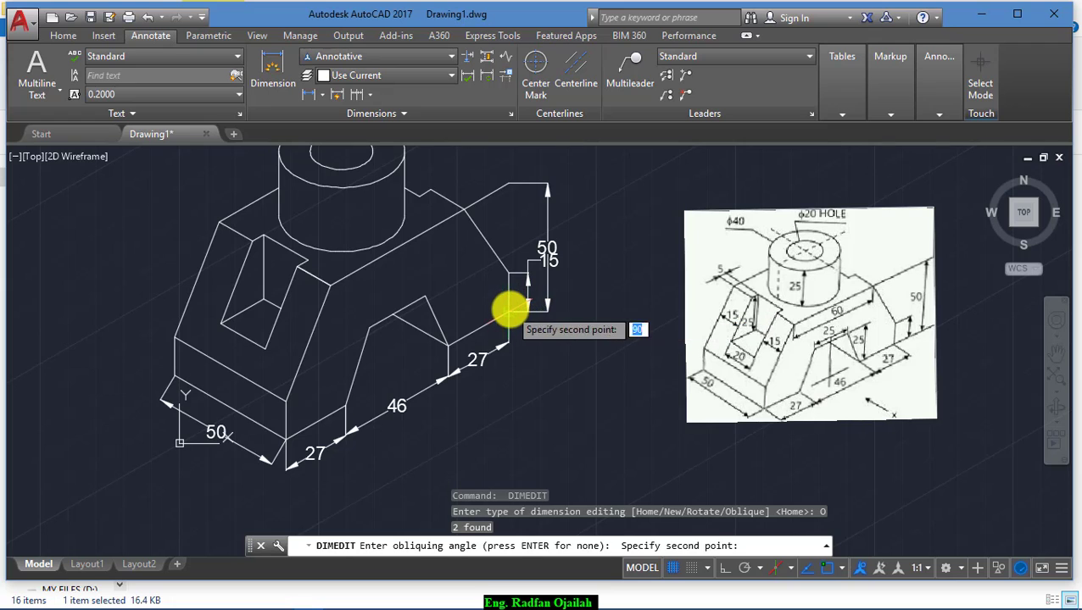
left_click(480, 344)
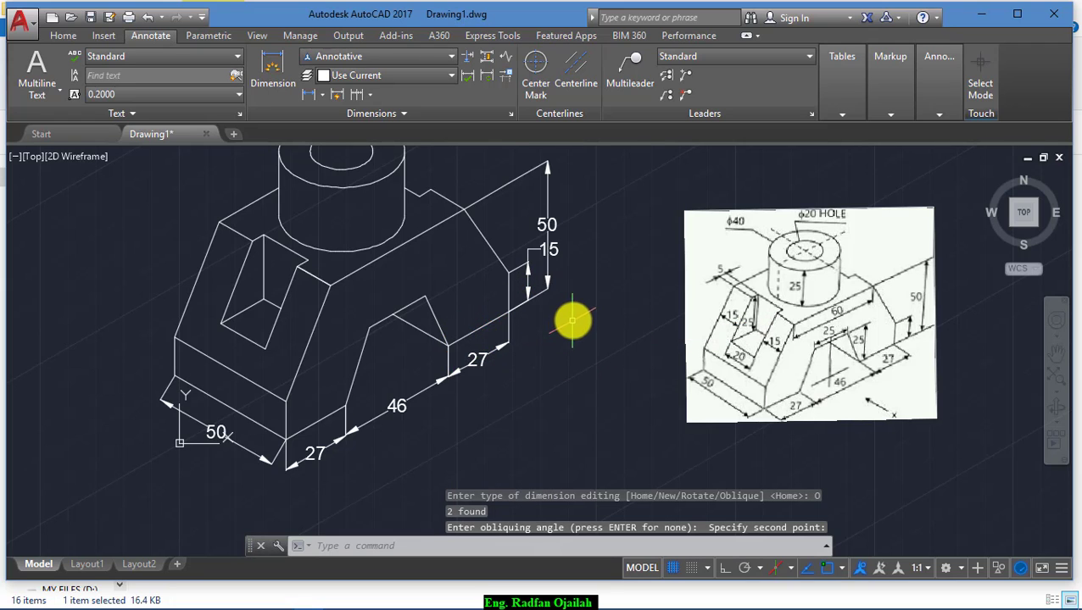
Step: Oblique the 50 width dimension below the block's left face to match the front corner's vertical edge
key("Return")
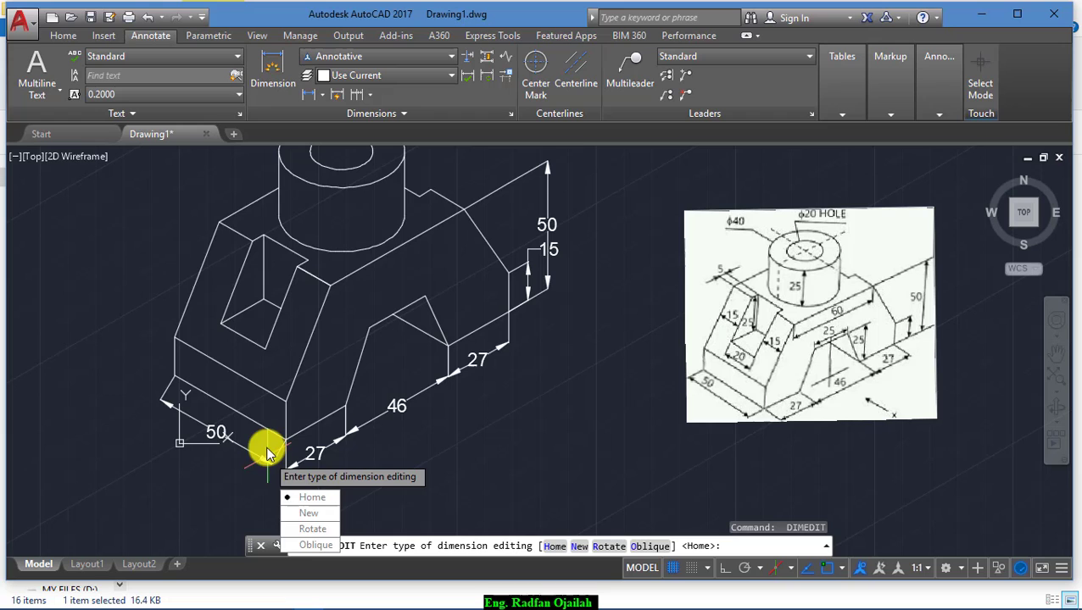
left_click(304, 545)
left_click(251, 440)
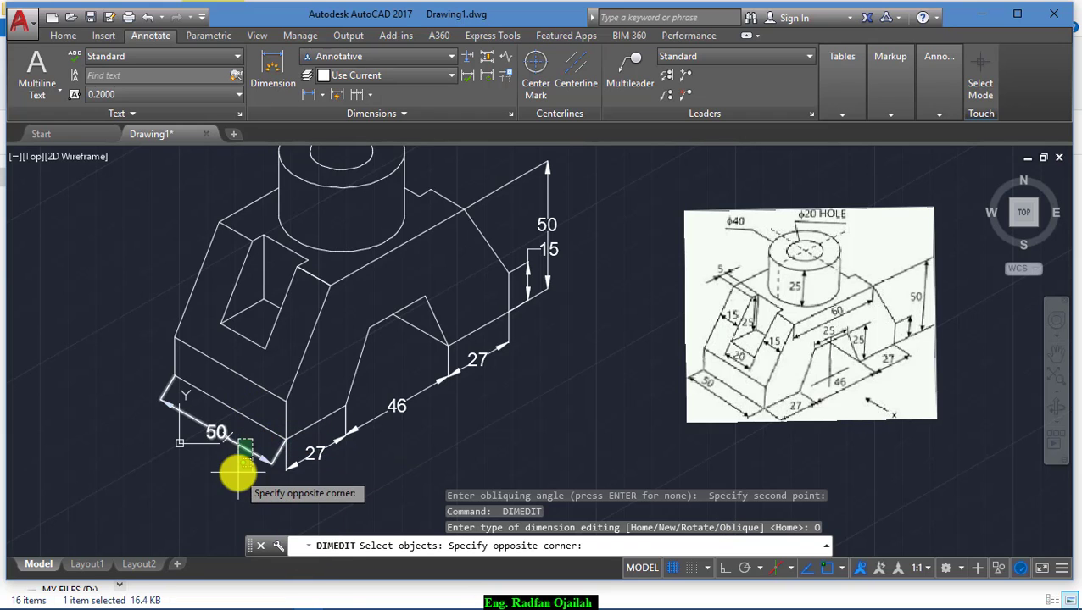
left_click(237, 473)
key("Return")
left_click(287, 434)
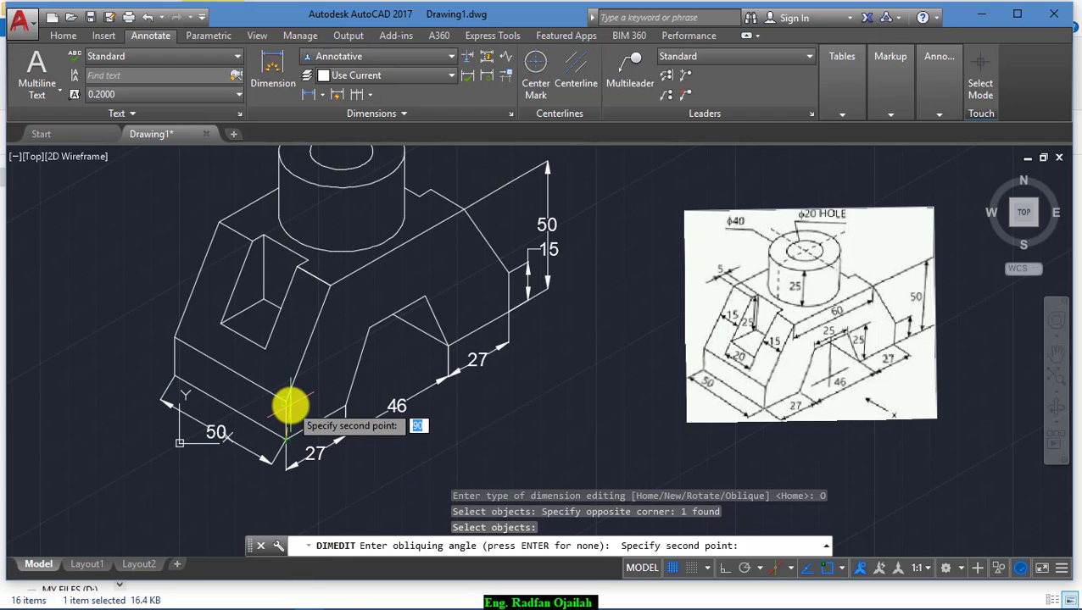
left_click(290, 406)
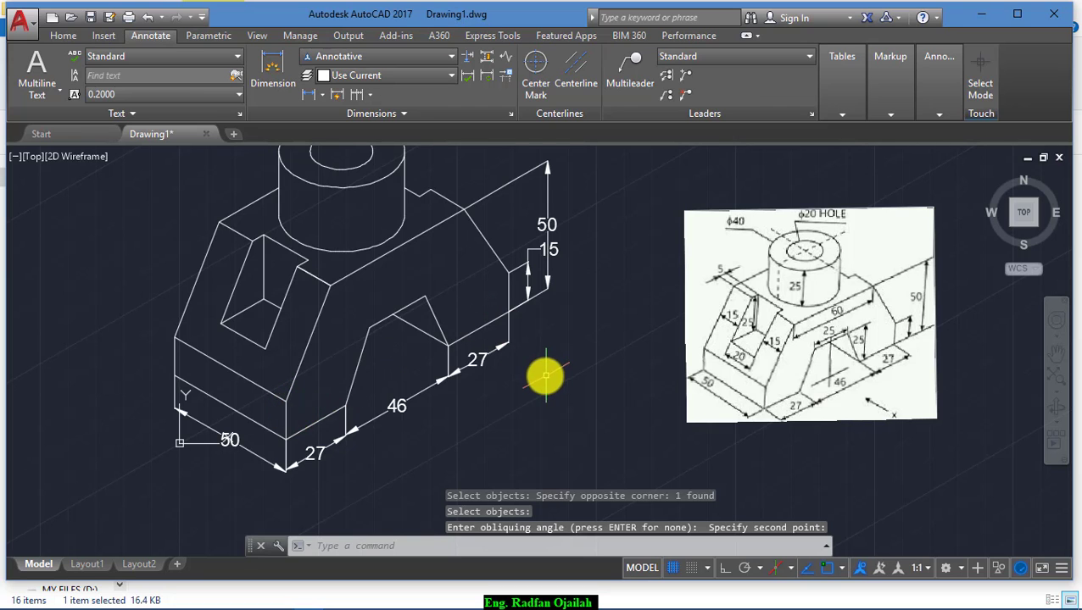
Step: Enlarge the reference image by stretching its upper-right corner outward to about the size of the drawing
scroll(566, 407, "down", 2)
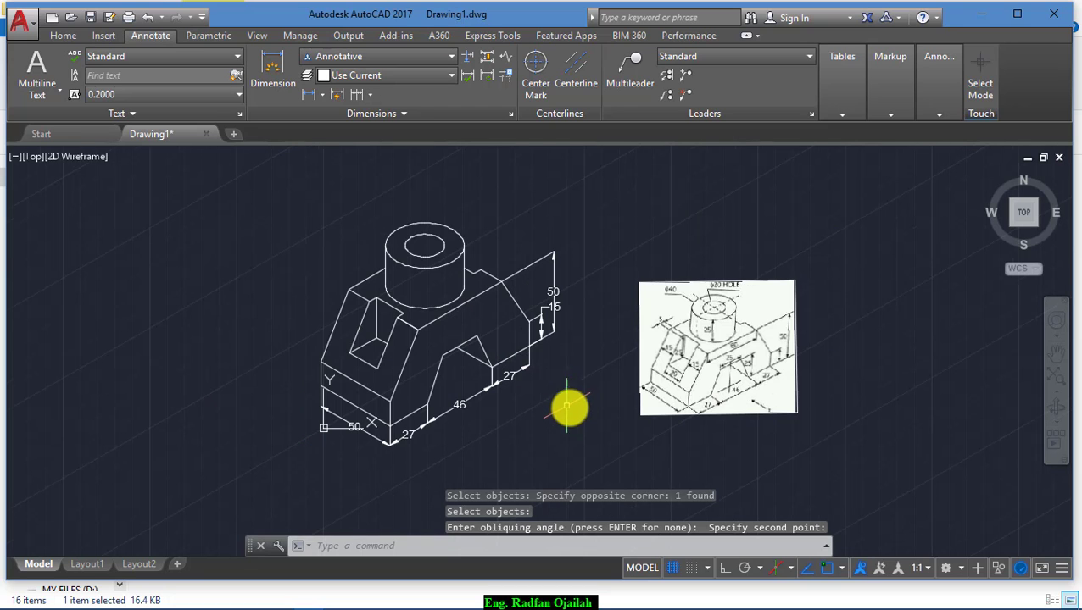
left_click(839, 346)
left_click(762, 441)
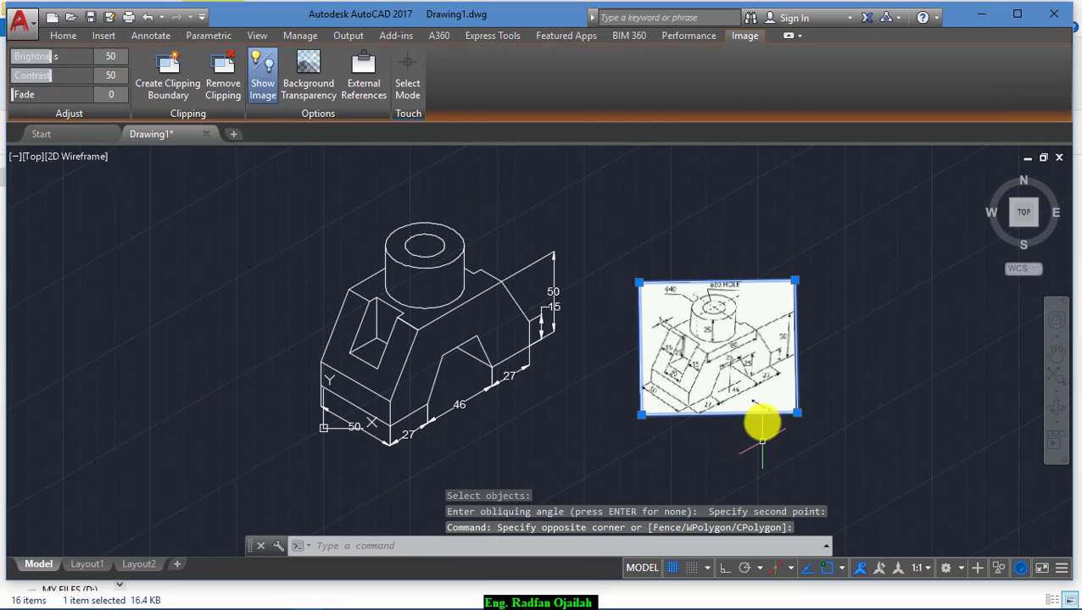
left_click(798, 278)
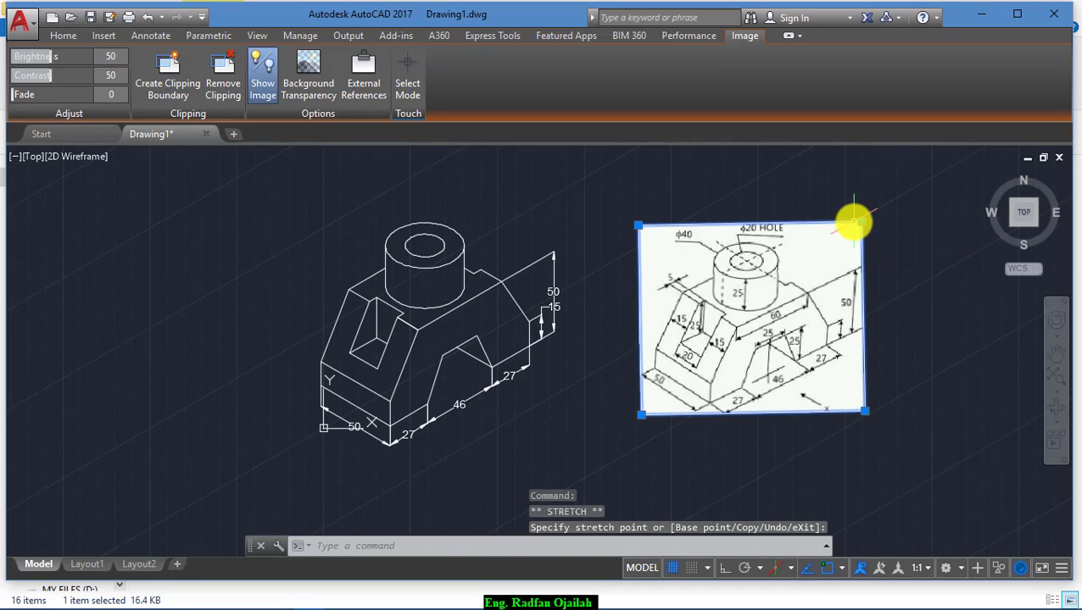
Step: Move the enlarged reference image slightly left and down, closer to the isometric drawing
left_click(910, 320)
left_click(822, 441)
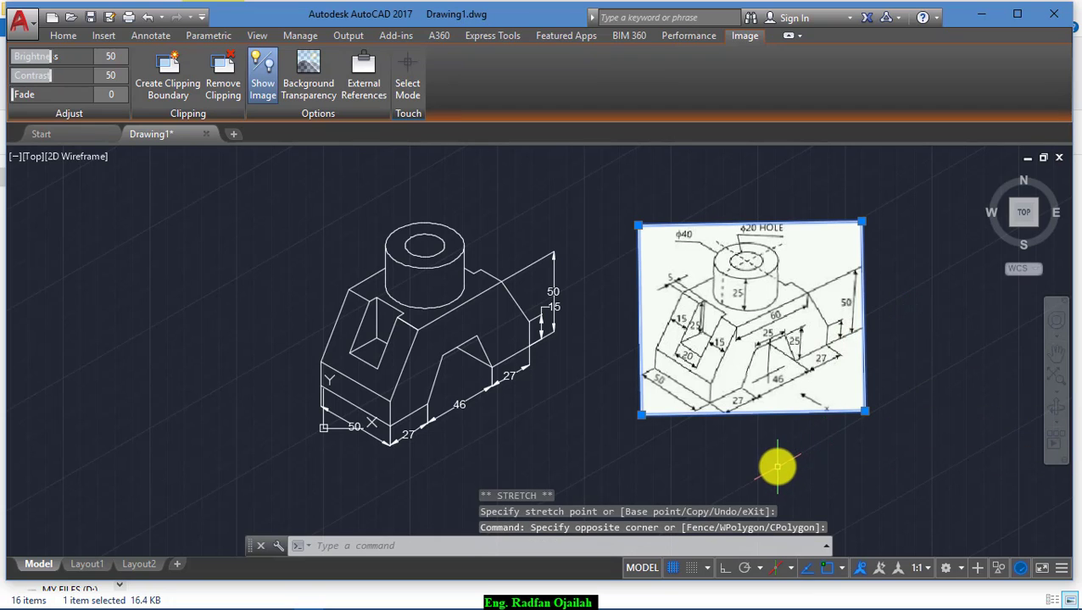
type("m")
key("Return")
left_click(729, 468)
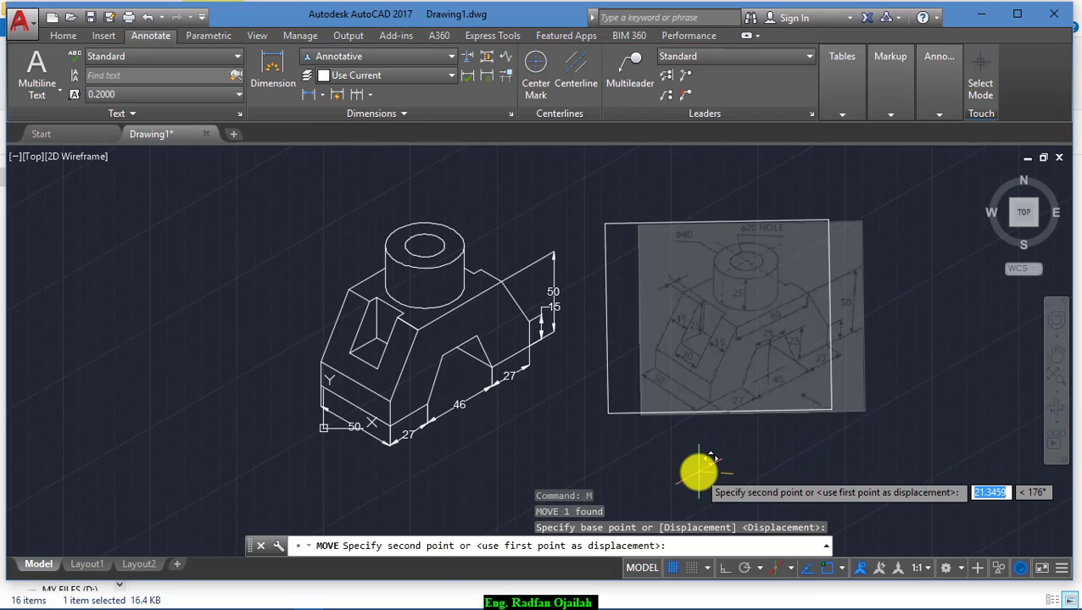
left_click(696, 479)
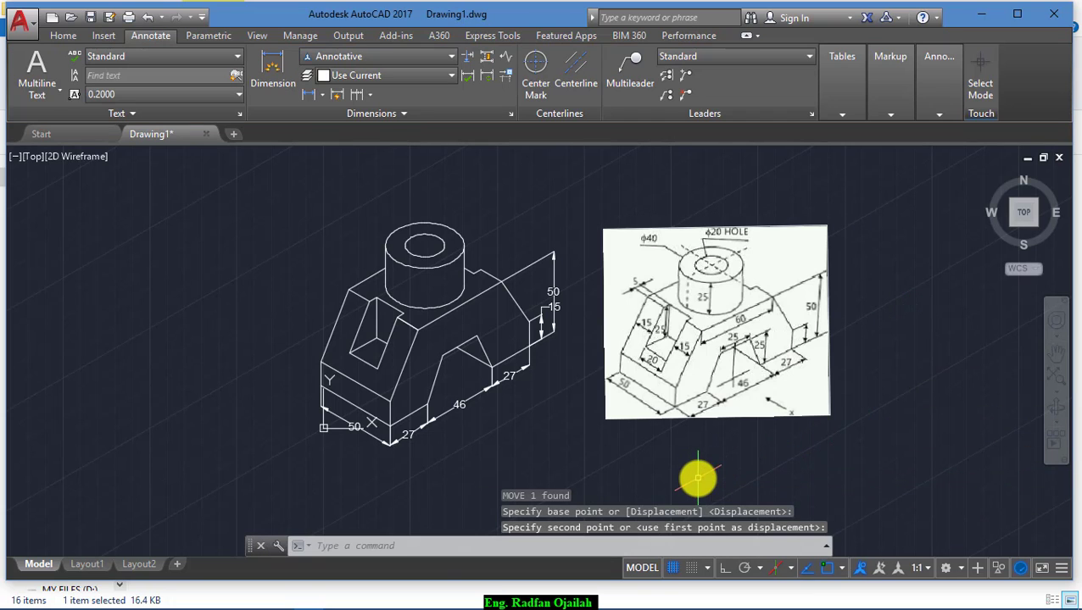
left_click(1052, 383)
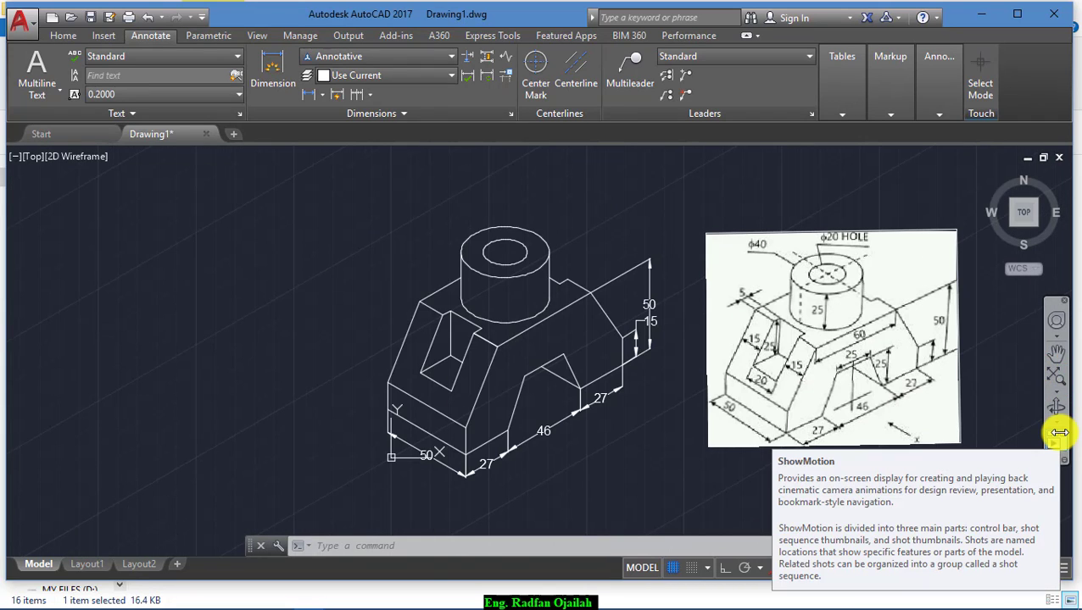